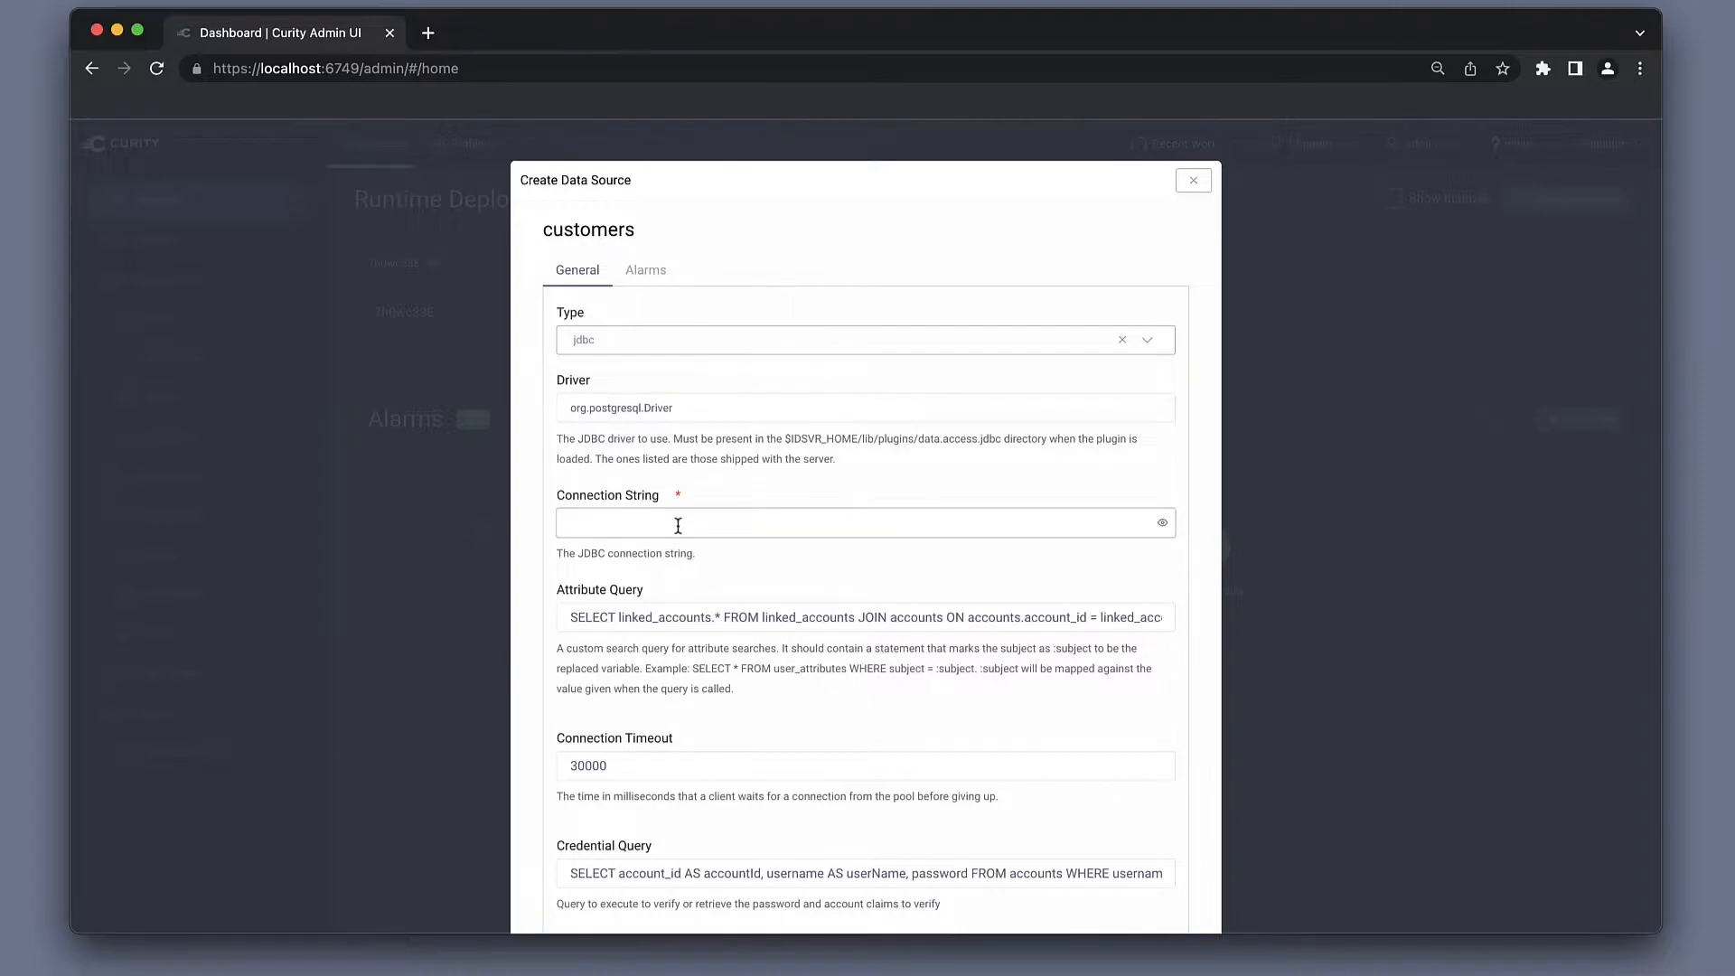
# Step: Paste the JDBC connection string and set the attribute query to "SELECT * FROM customers WHERE subject = :subject"
pyautogui.press('super+v')
pyautogui.click(619, 618)
pyautogui.moveTo(619, 618); pyautogui.dragTo(714, 618)
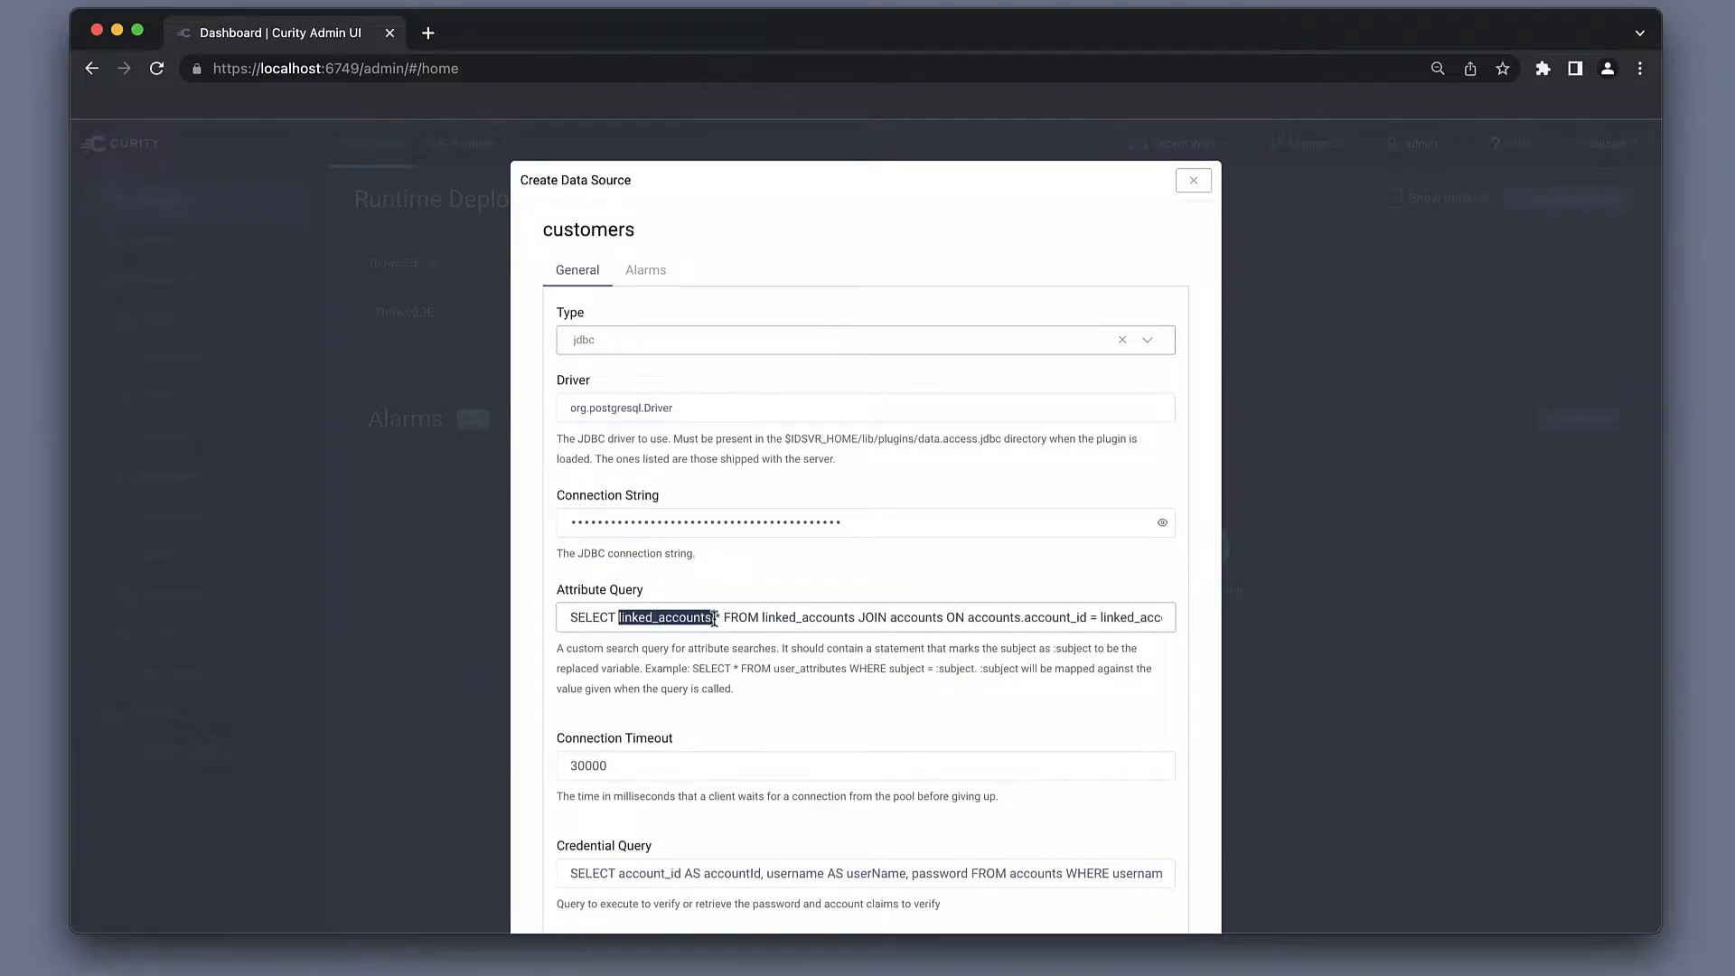
pyautogui.press('BackSpace')
pyautogui.moveTo(666, 617); pyautogui.dragTo(1099, 619)
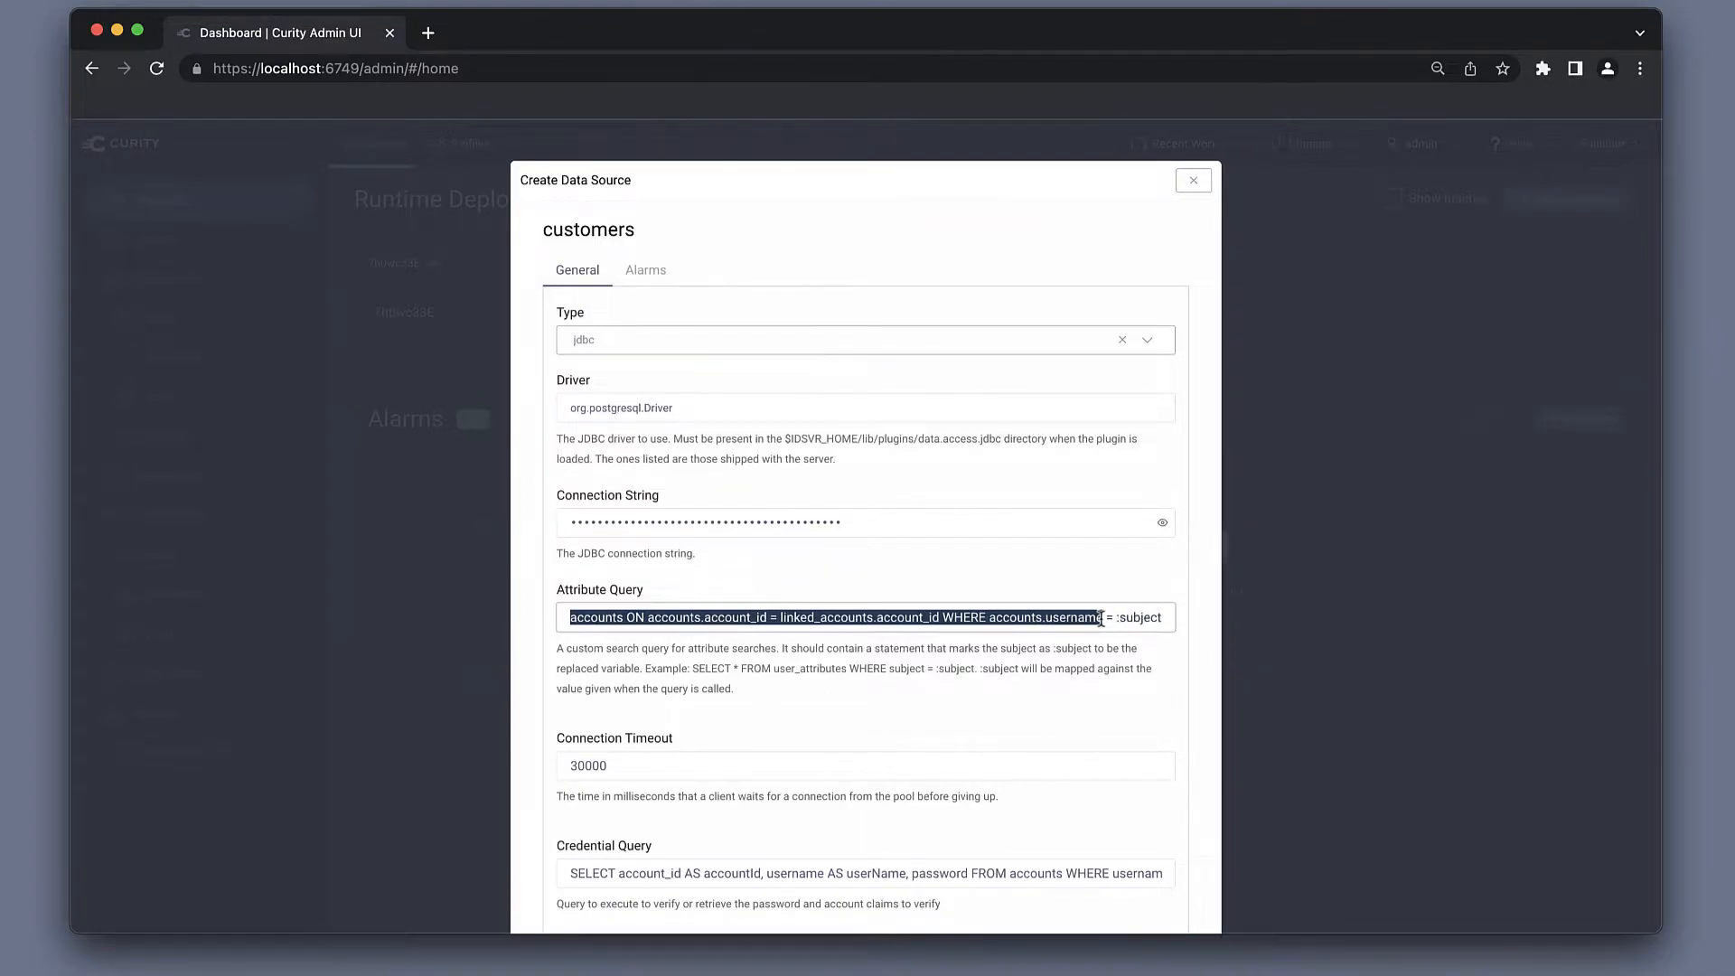
pyautogui.write('customers')
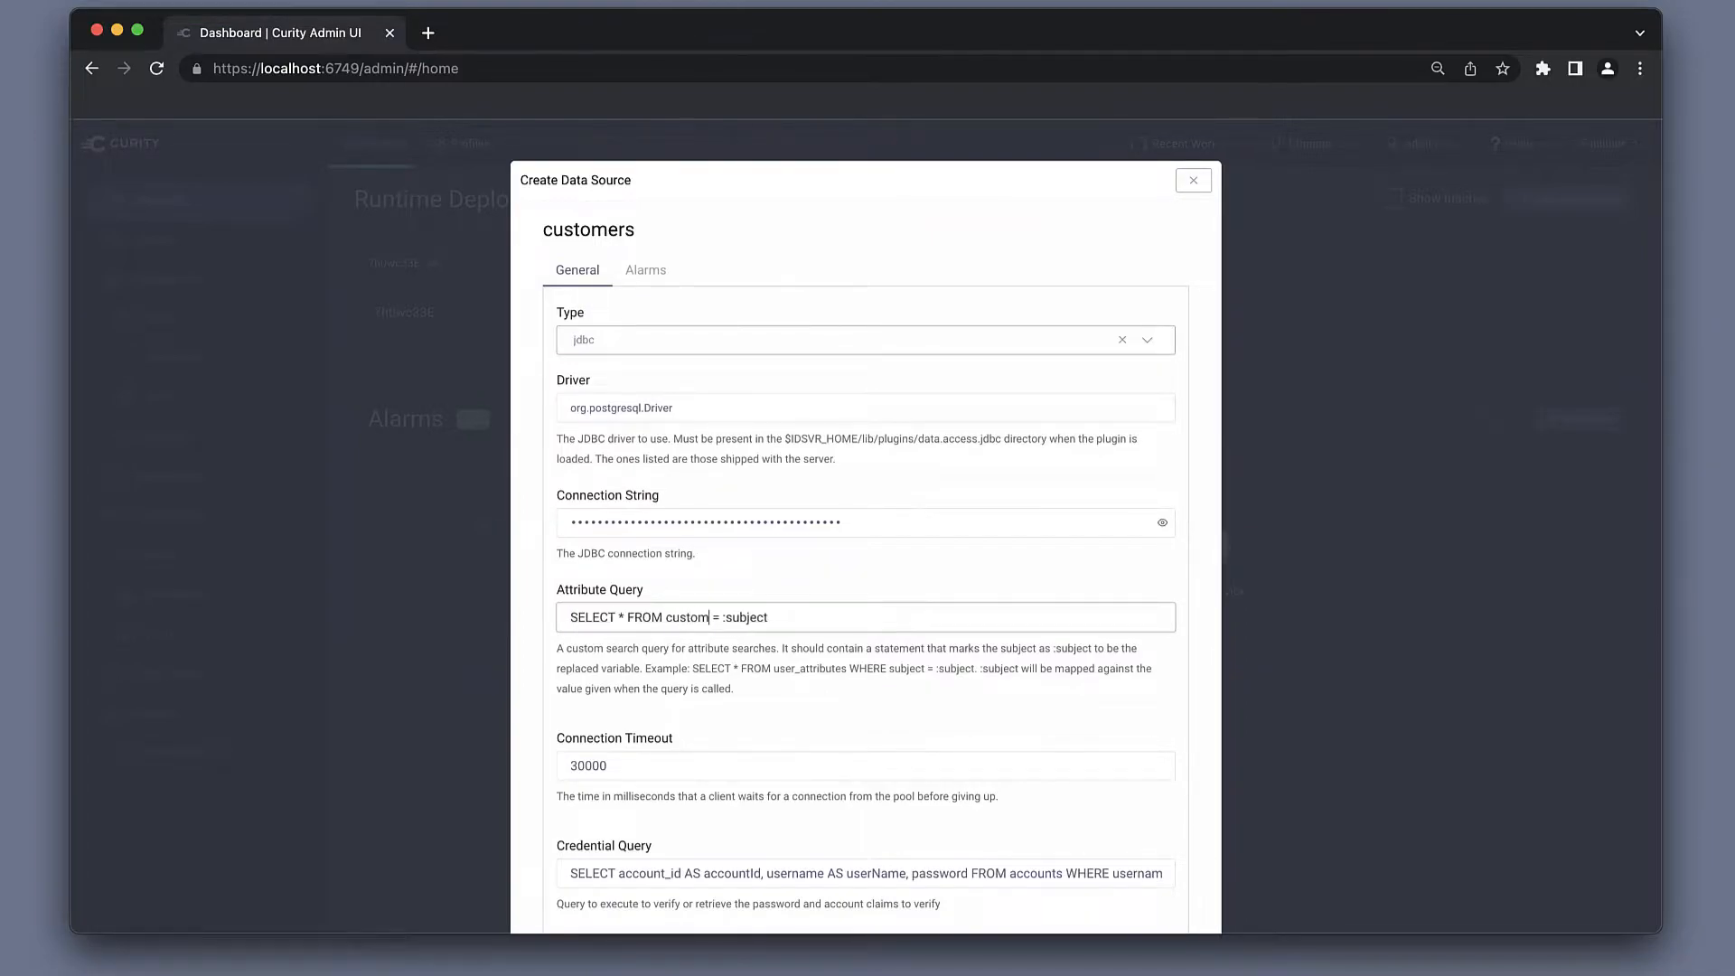
pyautogui.write(' WHERE subject')
# Step: Set the data source username to postgres, enter the database password, and close the data source settings
pyautogui.scroll(-10, 1100, 623)
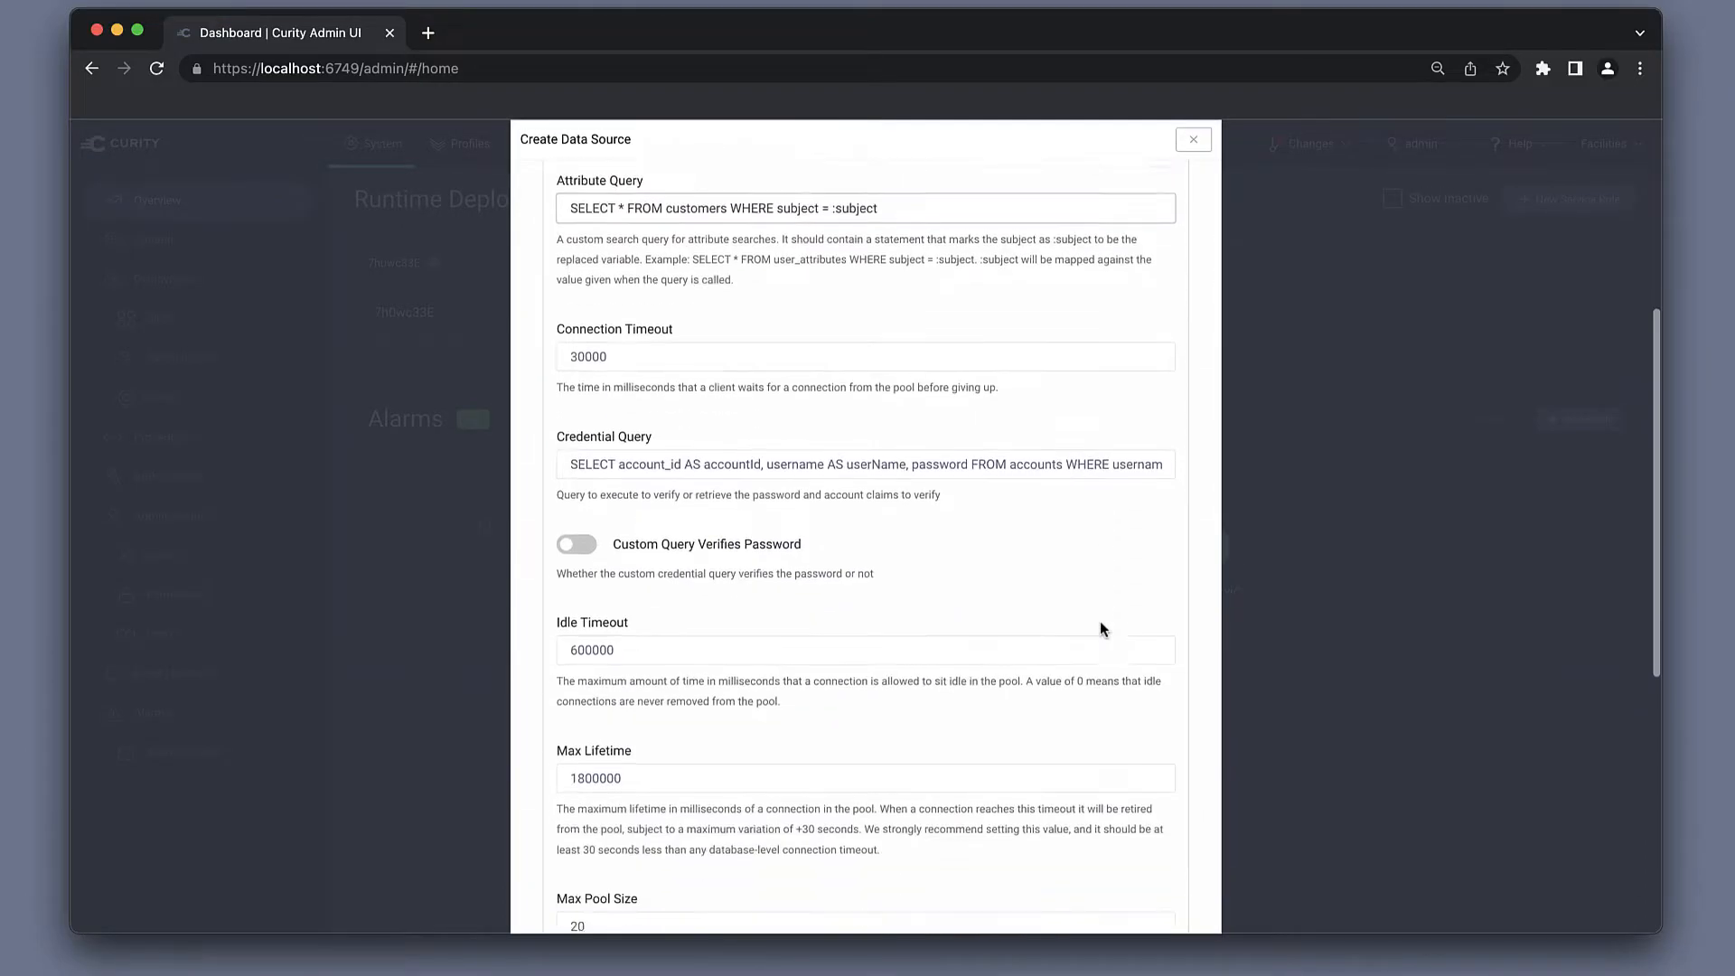
pyautogui.click(728, 812)
pyautogui.write('postgres')
pyautogui.press('Tab')
pyautogui.write('•••••')
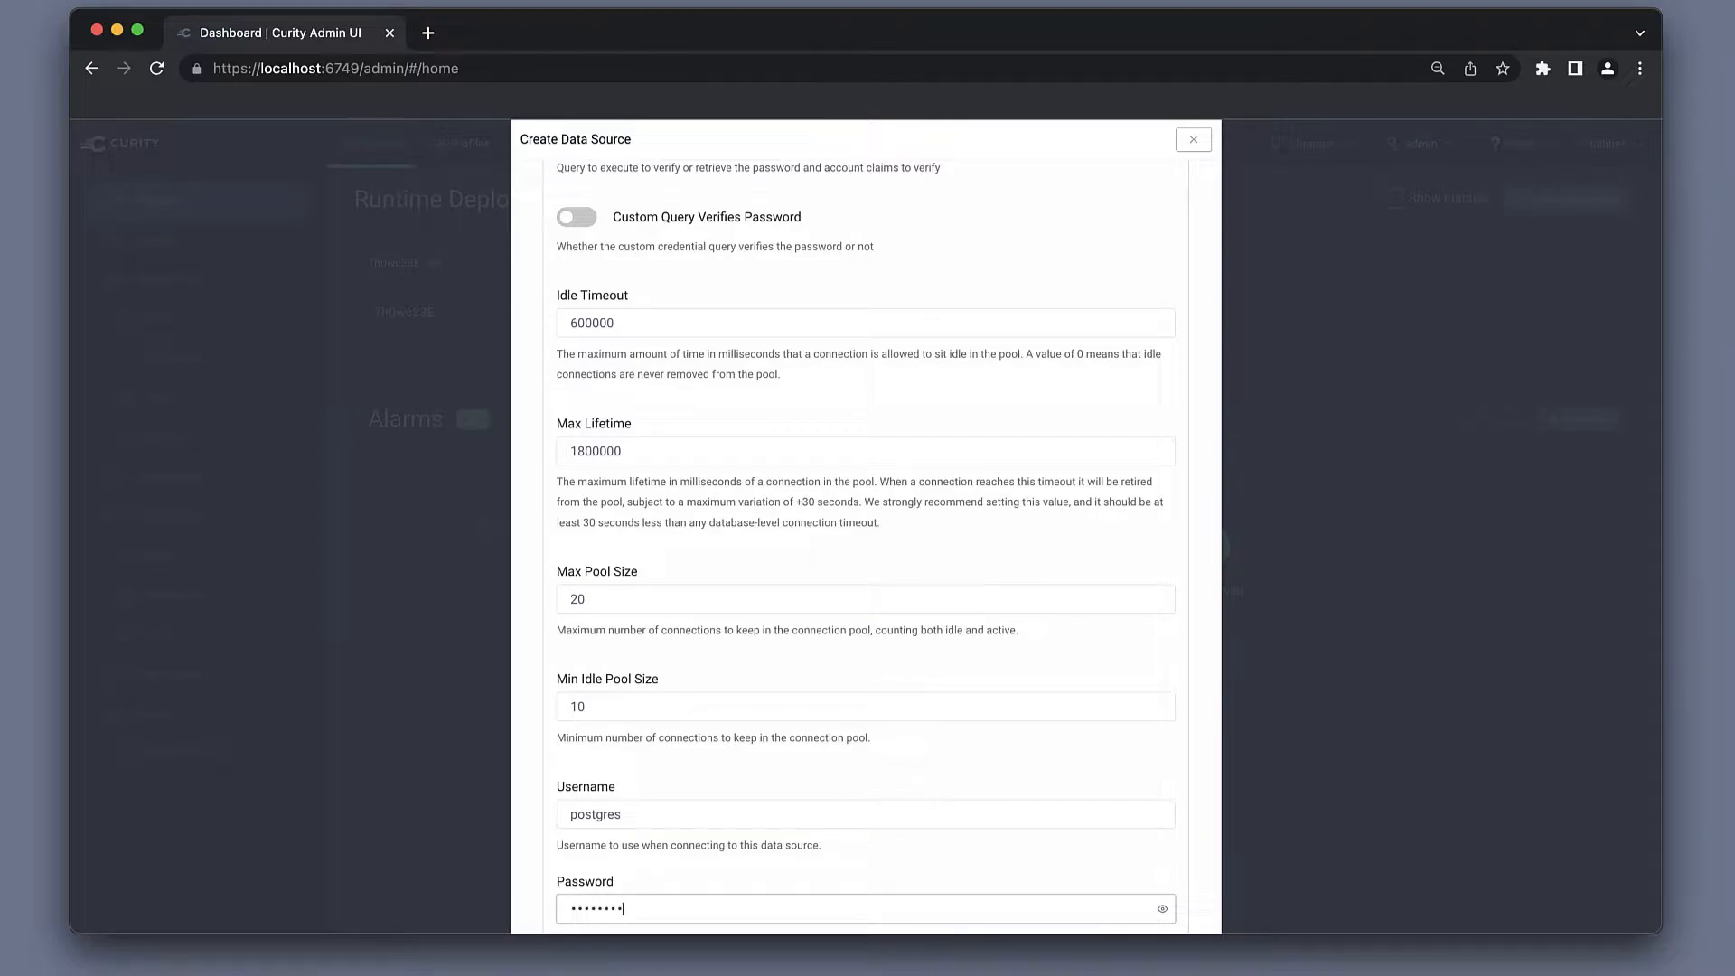
pyautogui.scroll(-3, 1089, 206)
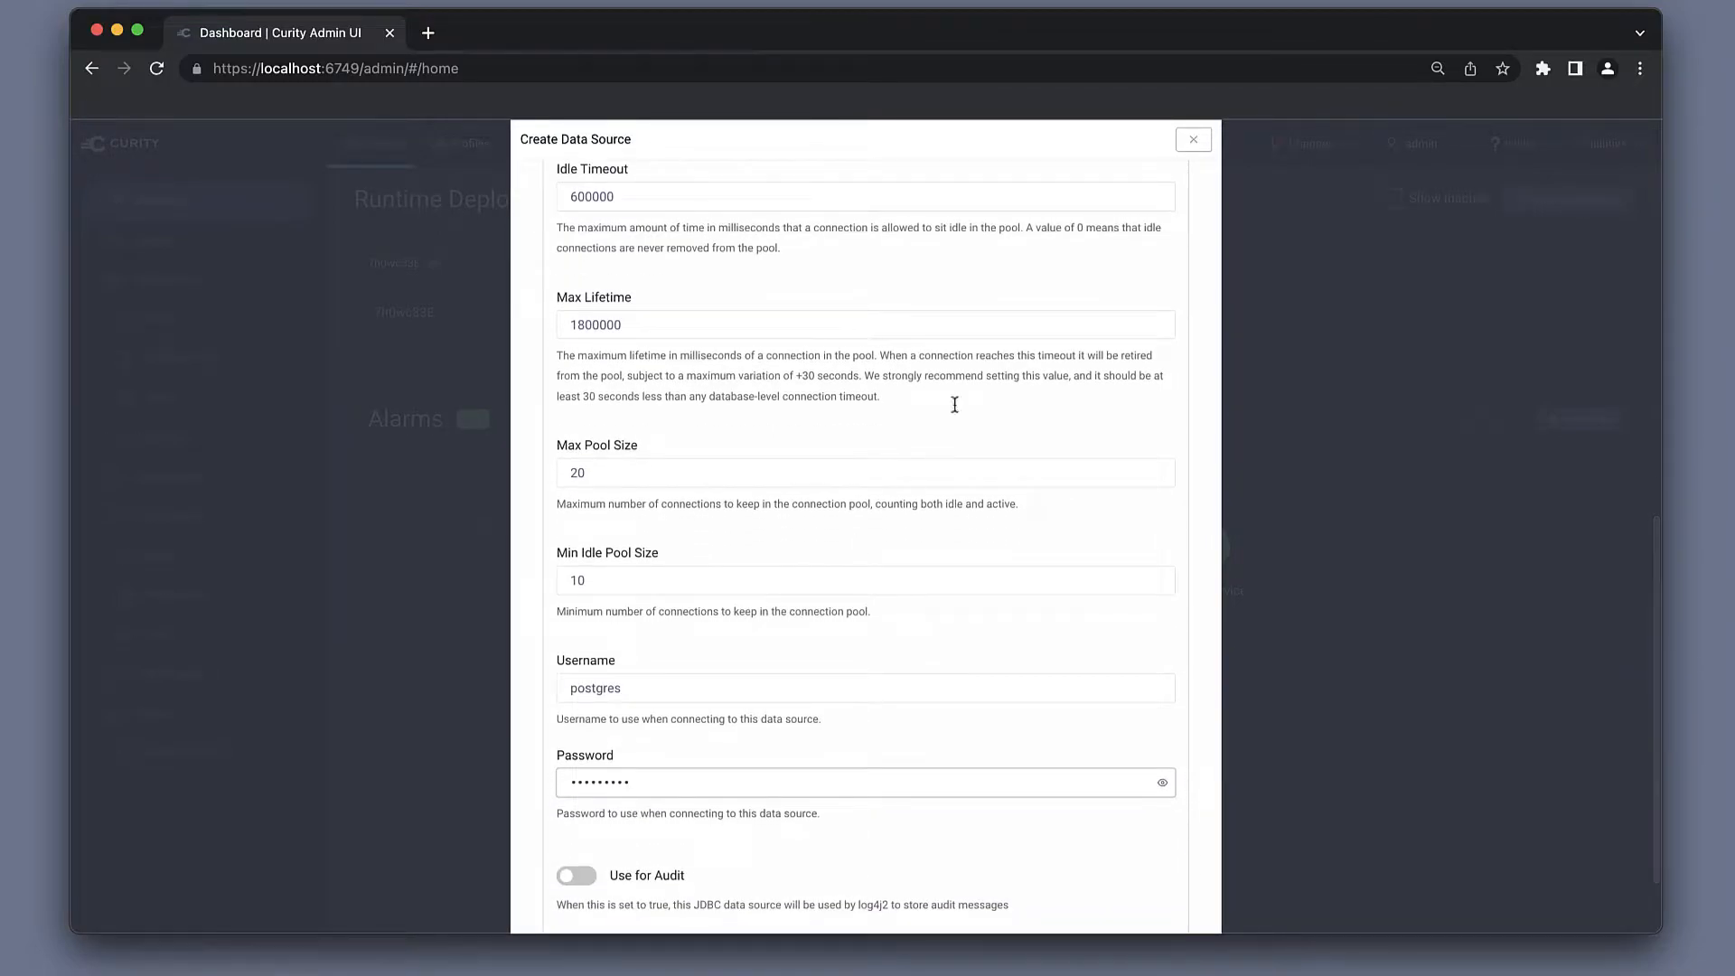
pyautogui.click(1193, 140)
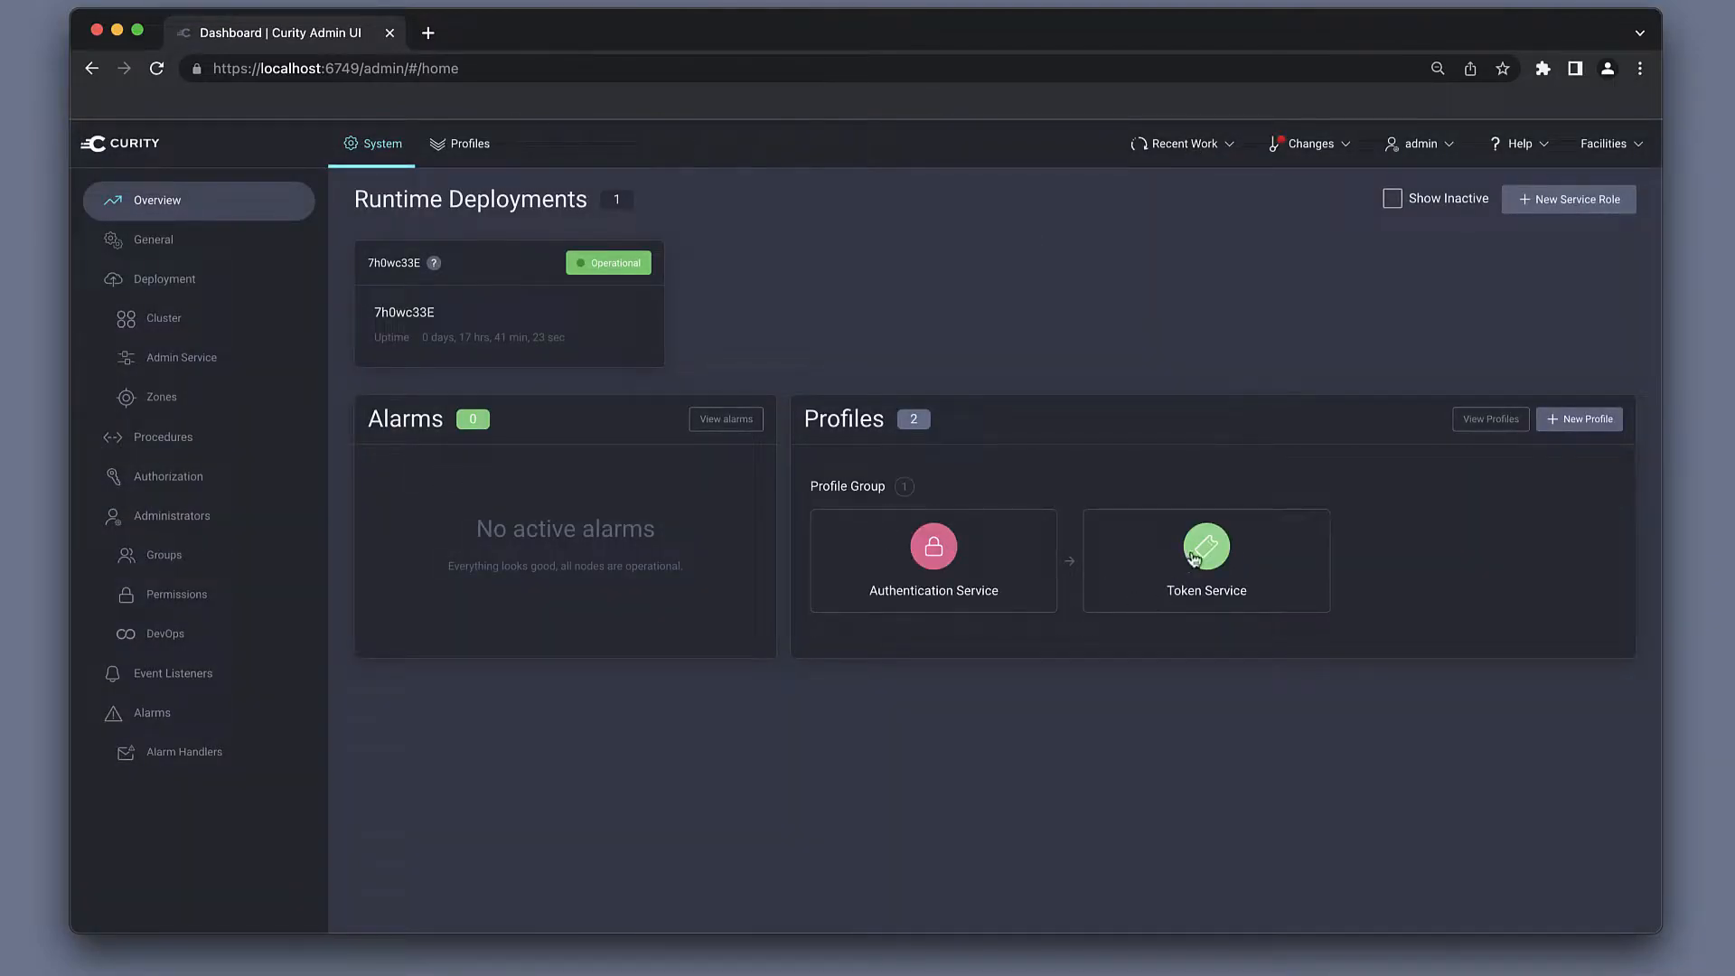
# Step: Create a claims value provider named customers of type Data Source in the Token Service profile
pyautogui.click(1191, 555)
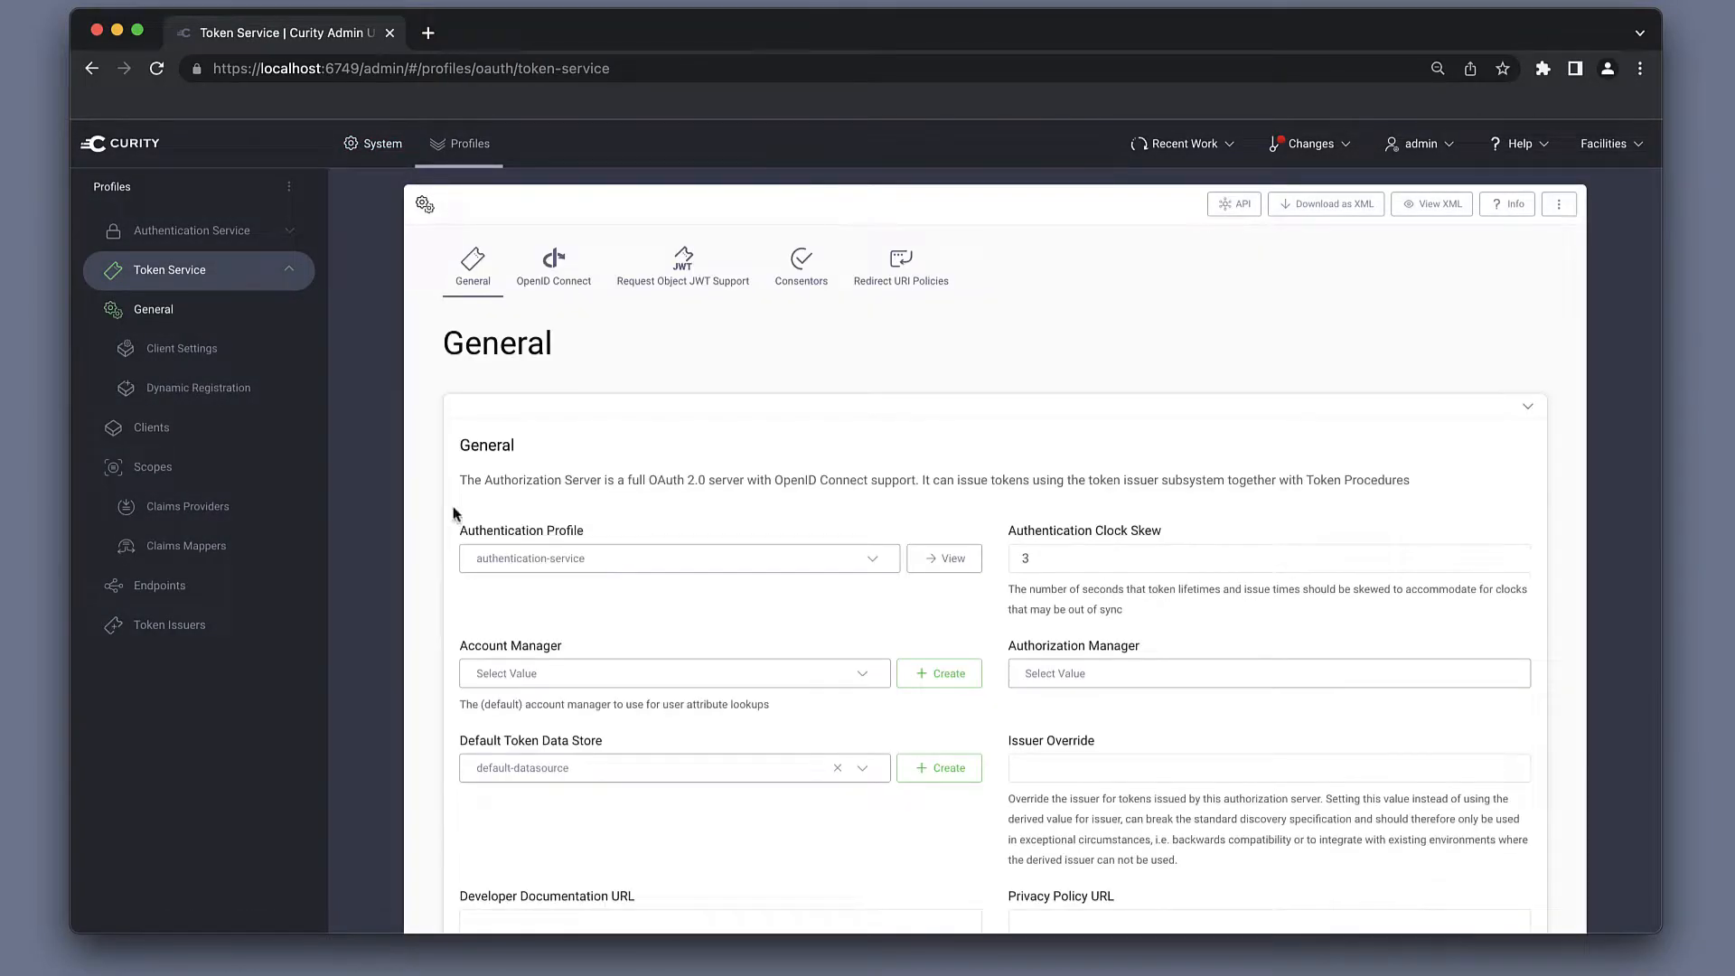
pyautogui.click(209, 519)
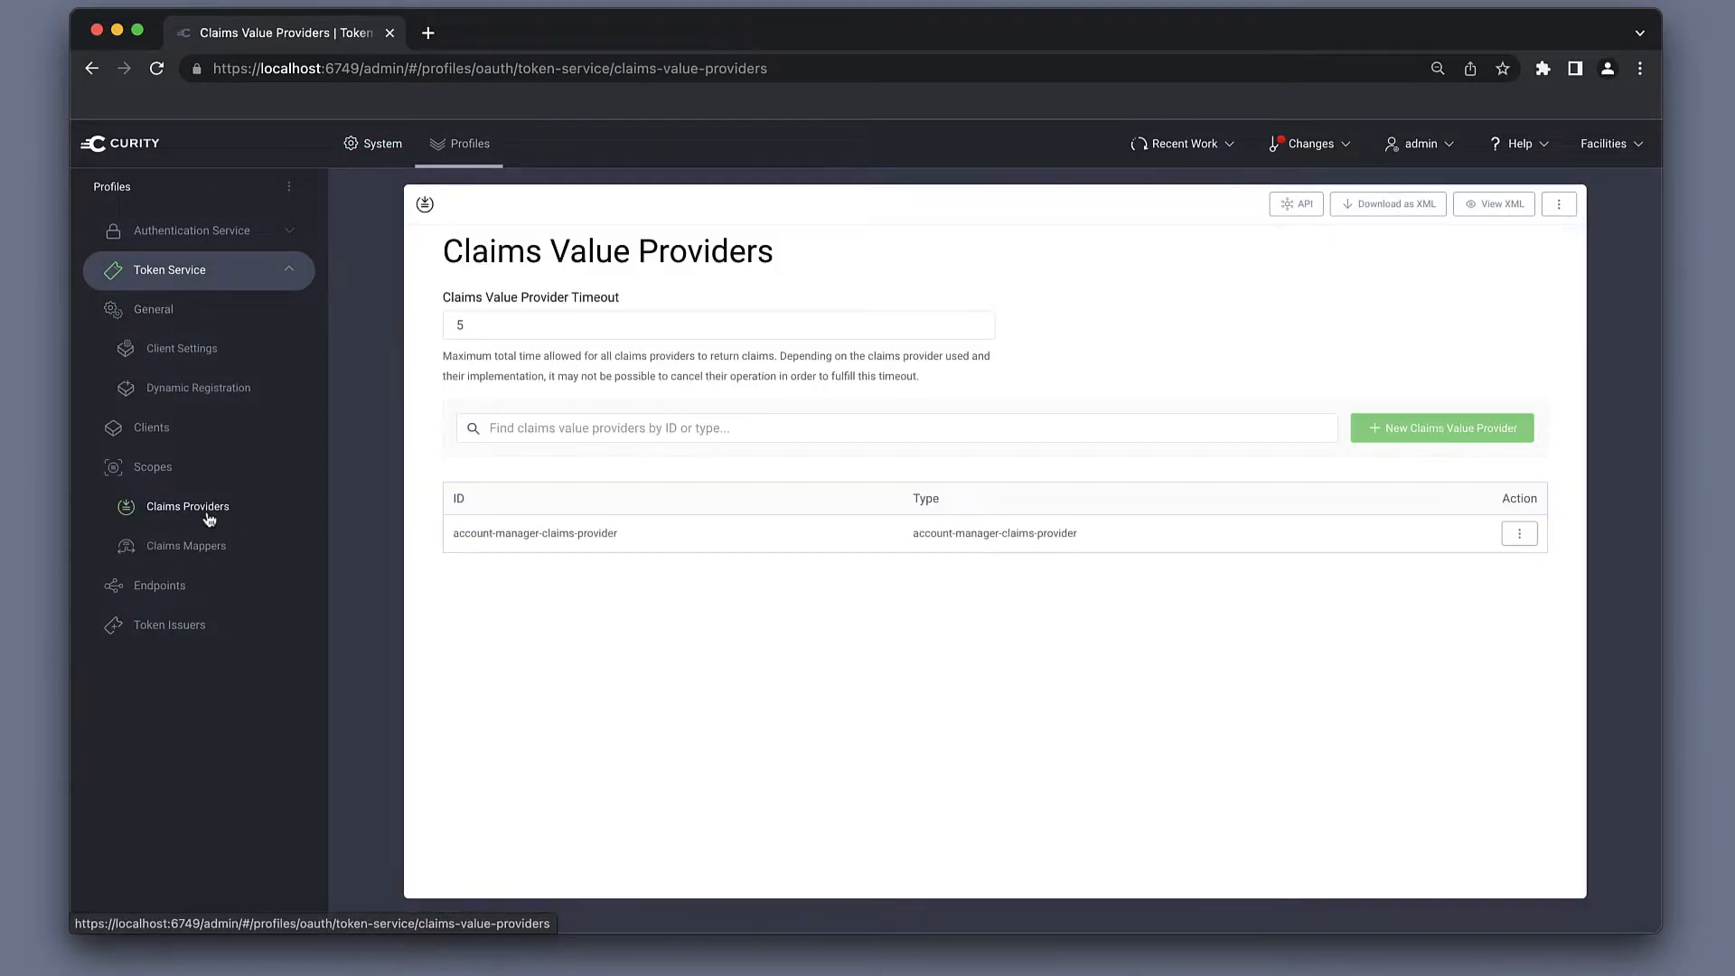
pyautogui.click(1394, 442)
pyautogui.write('customers')
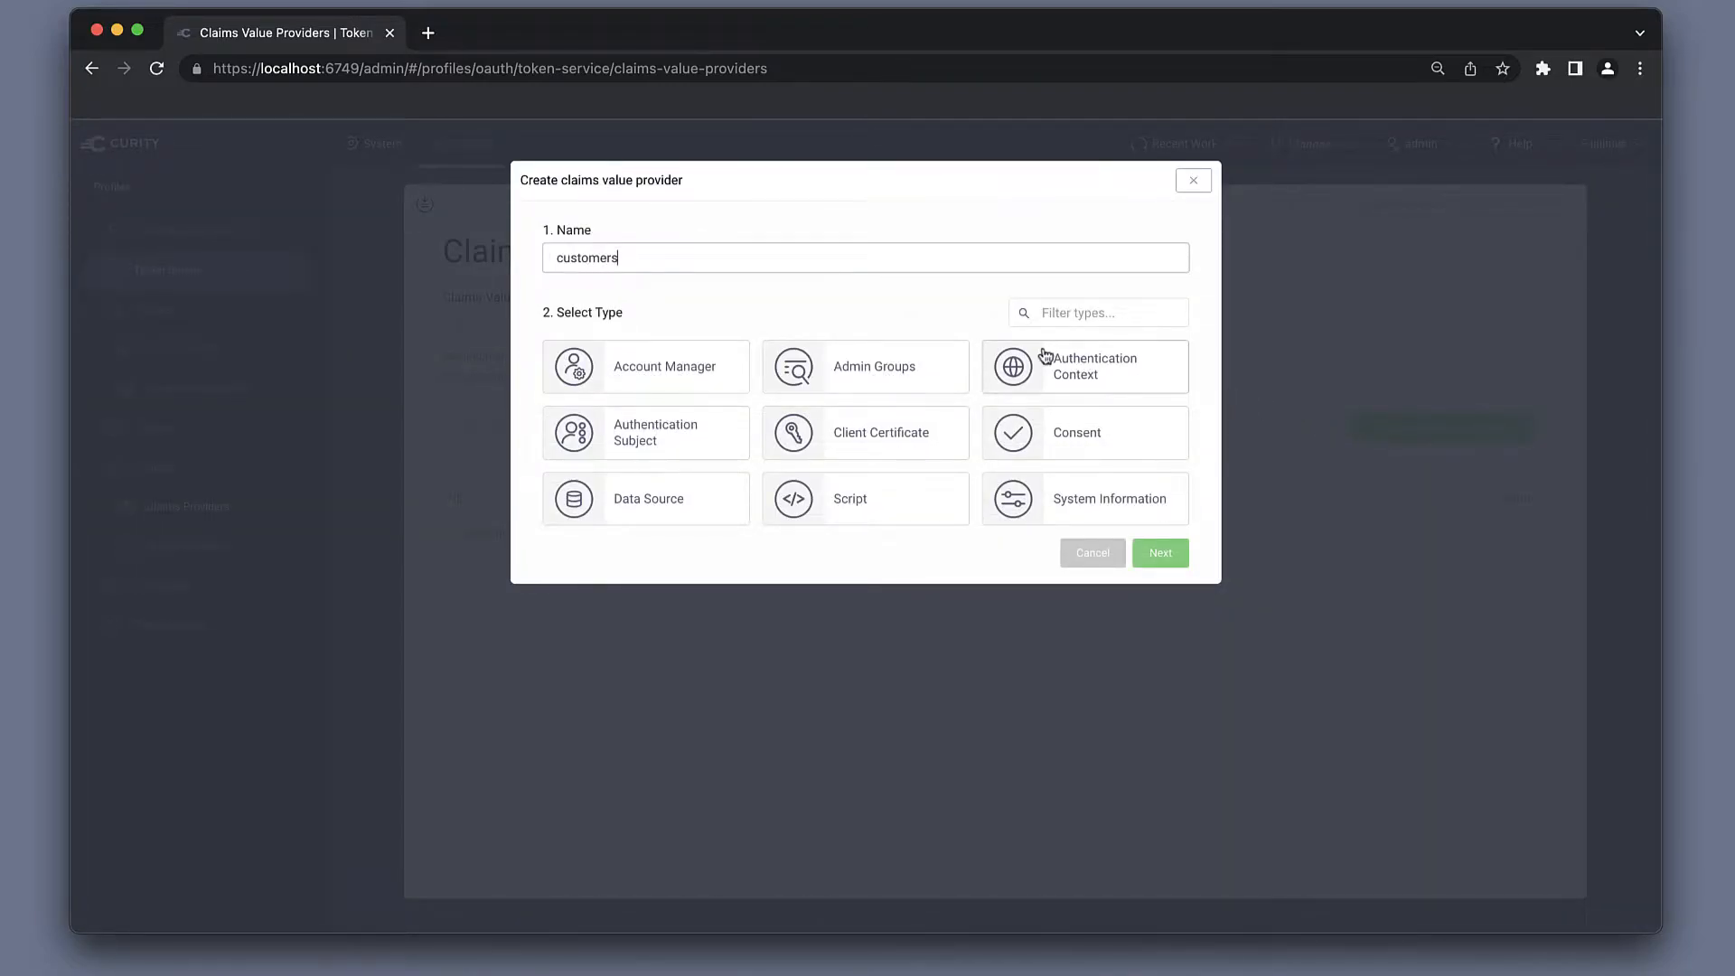
pyautogui.click(692, 489)
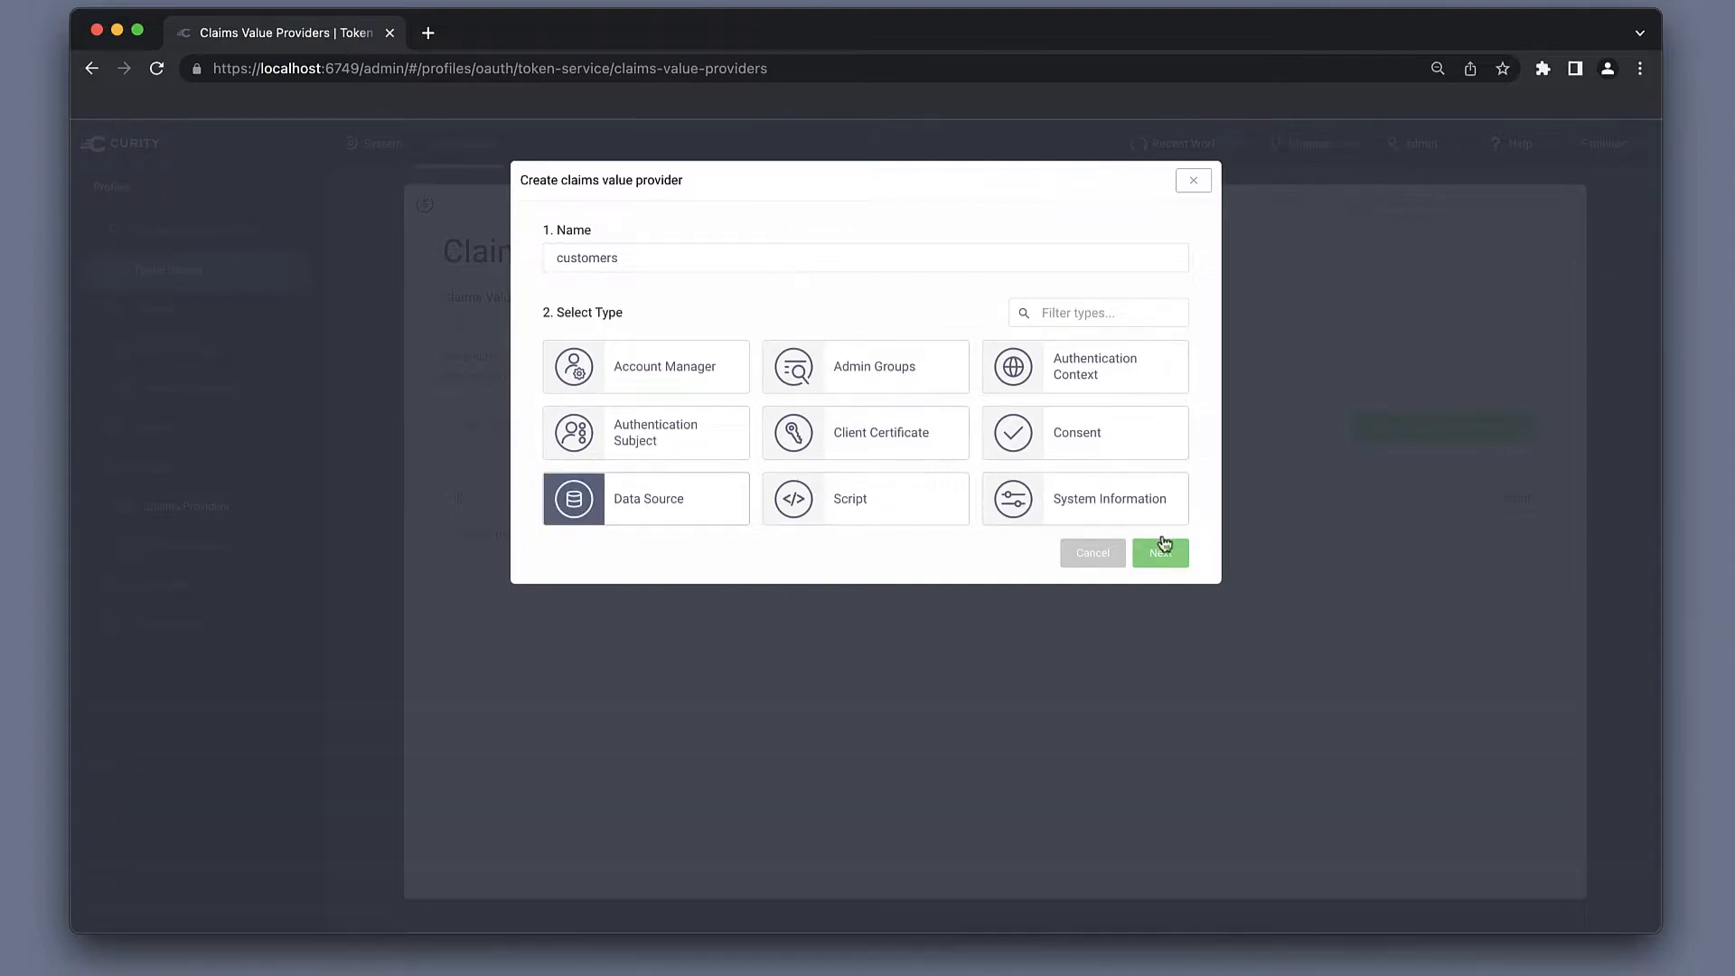
pyautogui.click(1170, 552)
# Step: Link the new claims value provider to the customers data source and close its settings
pyautogui.click(914, 264)
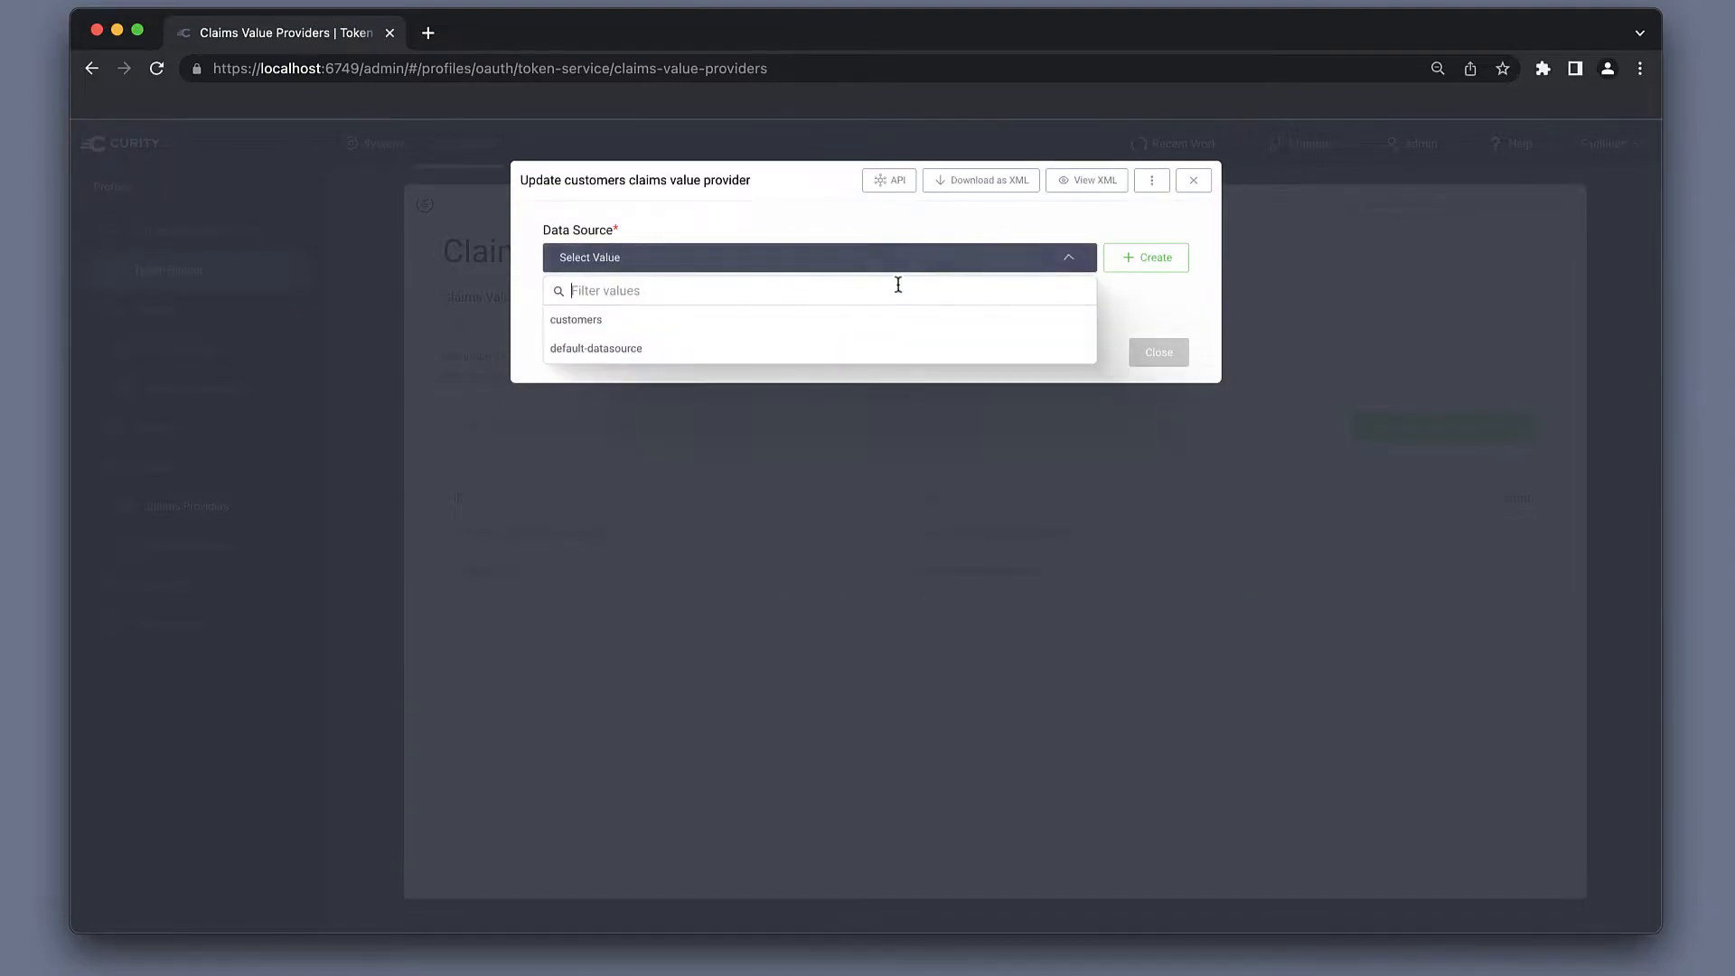
pyautogui.click(875, 314)
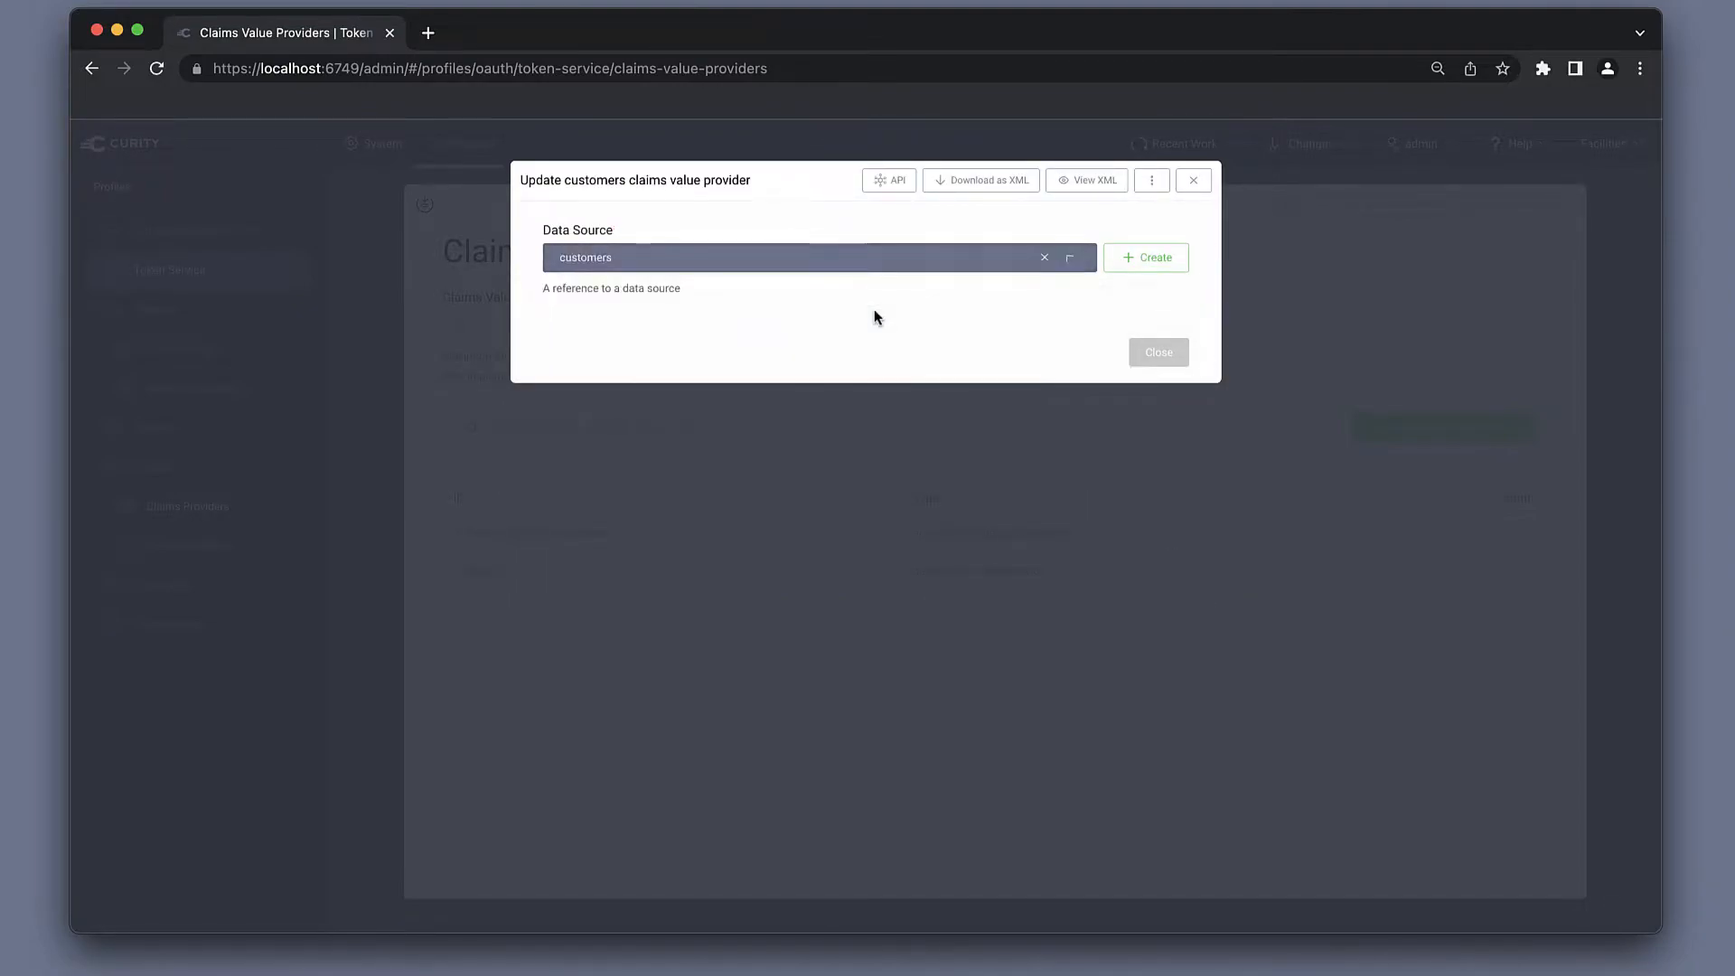
pyautogui.click(1164, 354)
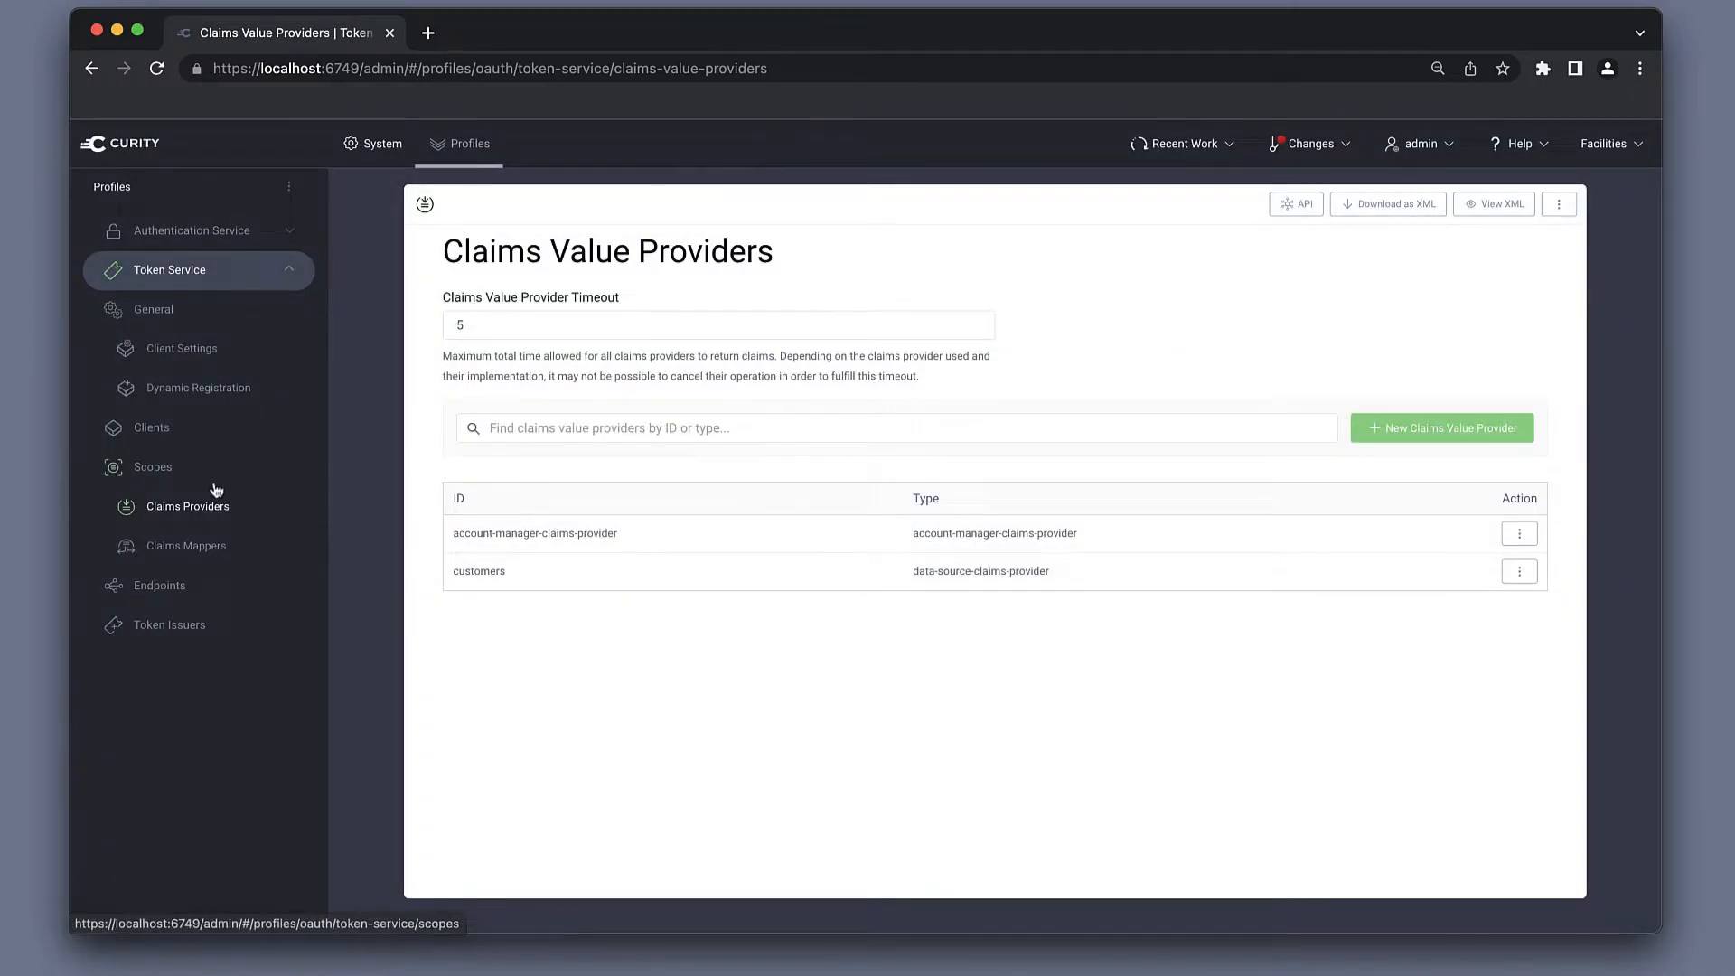
# Step: Create a new scope named customer in the Token Service's scopes and claims
pyautogui.click(152, 467)
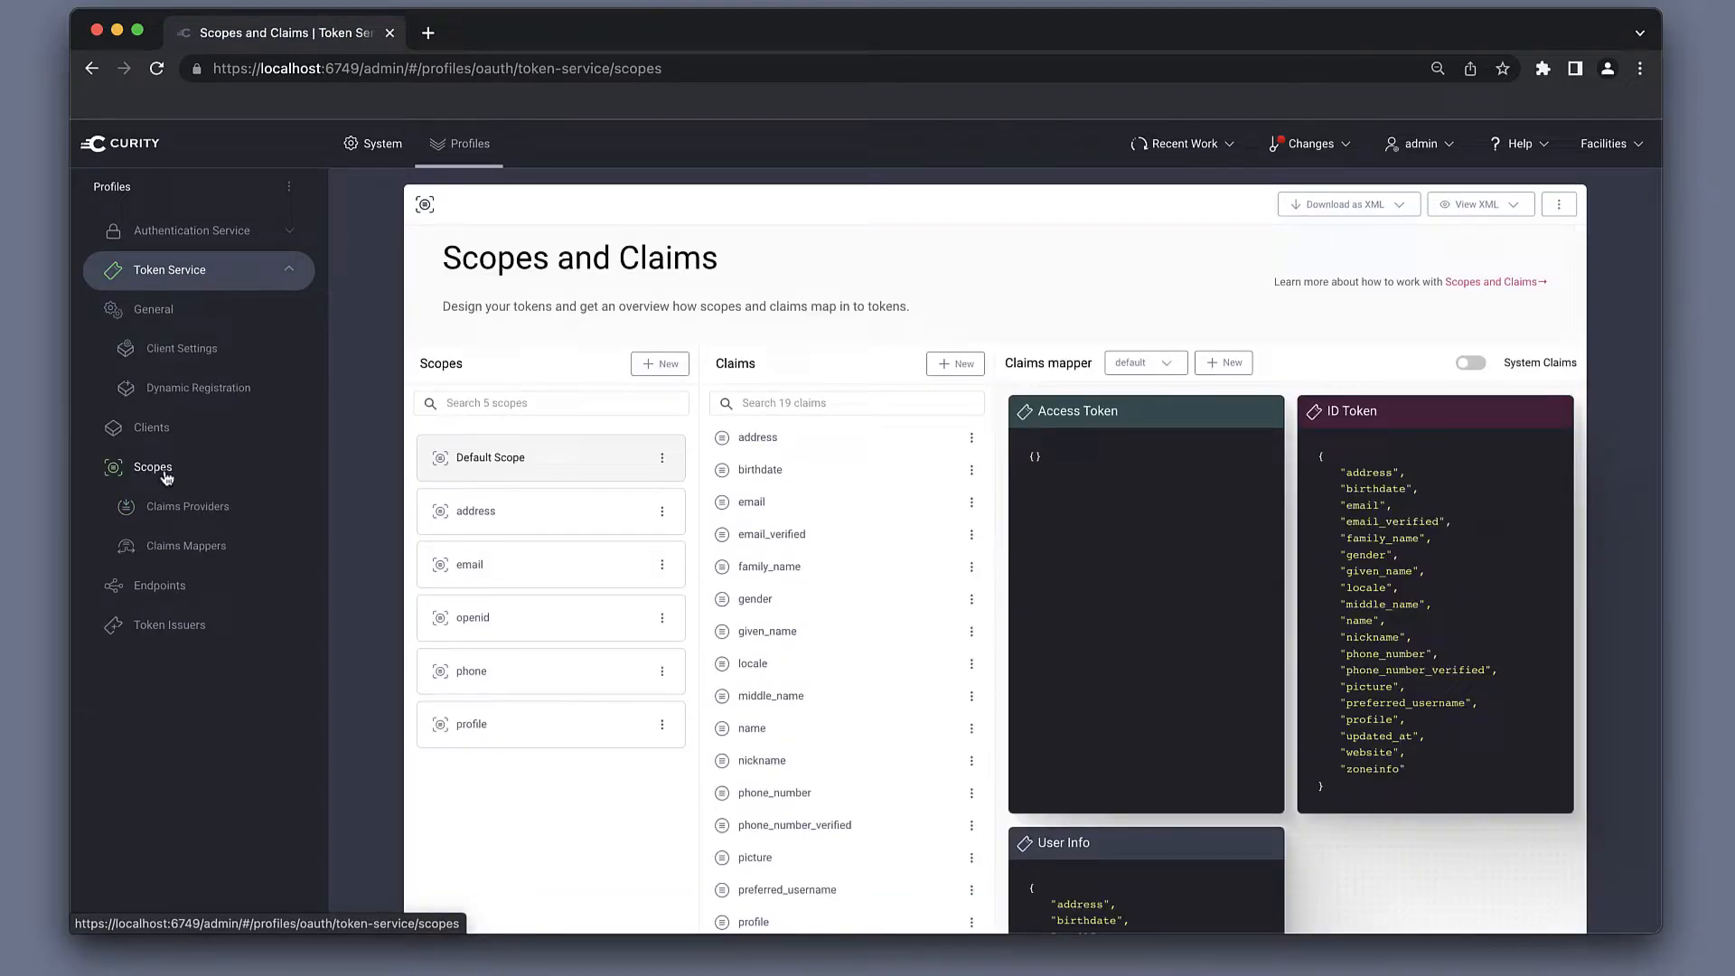
pyautogui.click(662, 366)
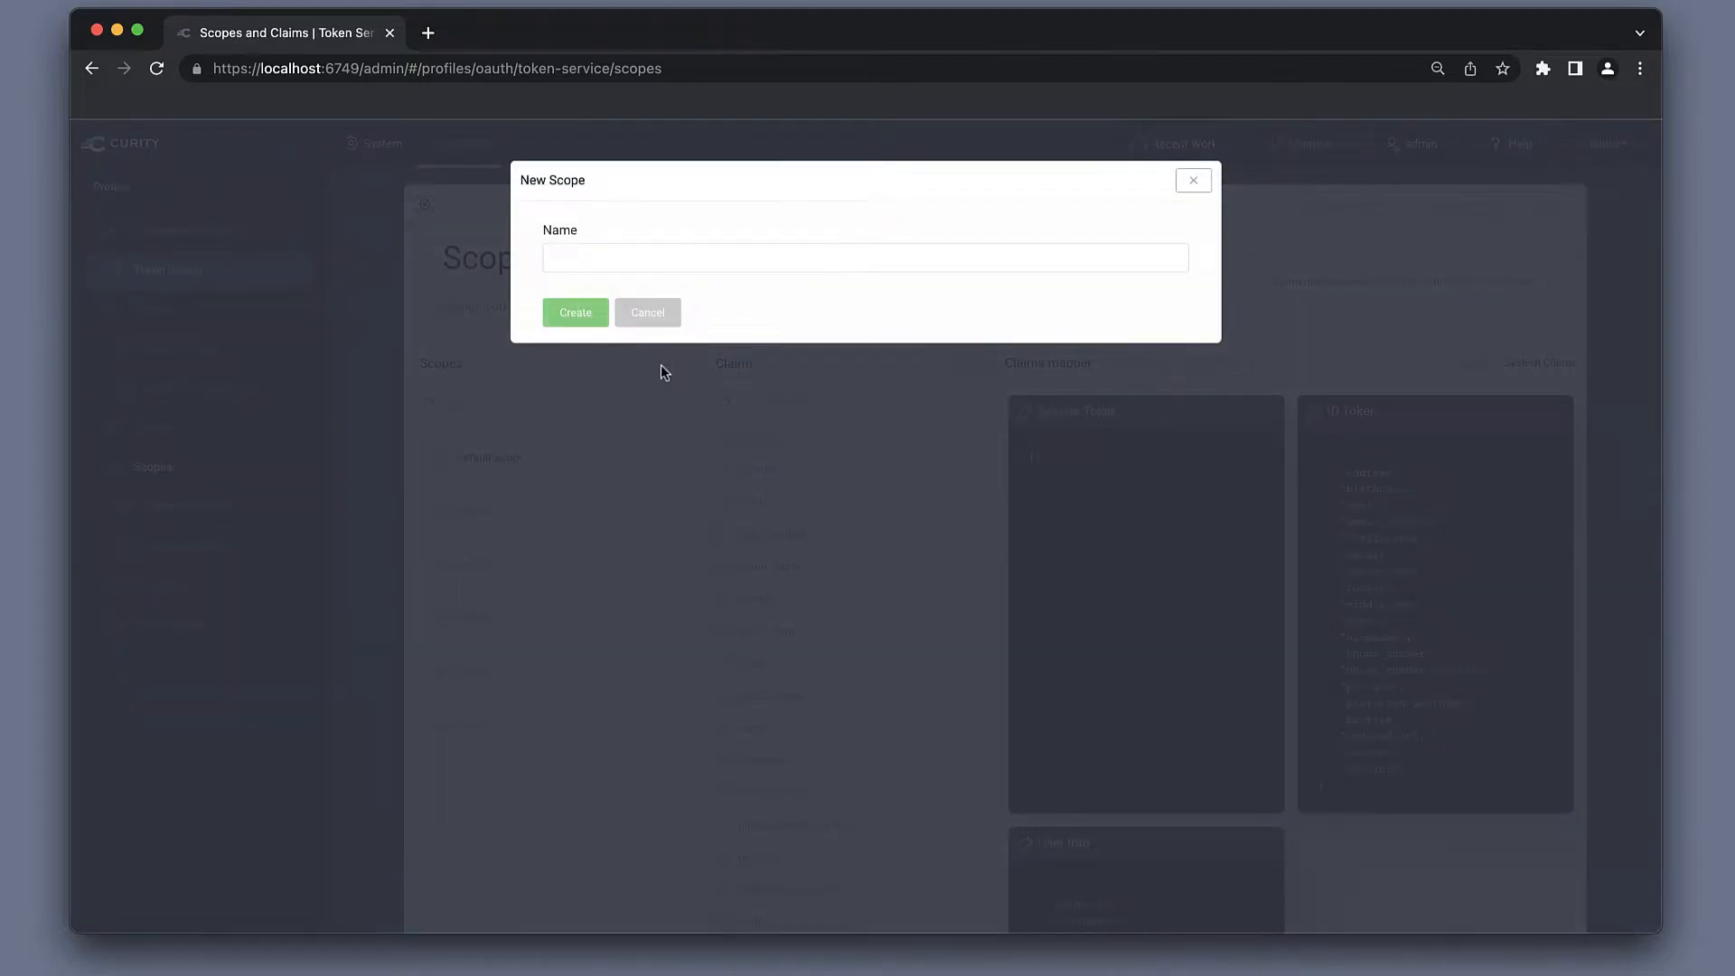
pyautogui.write('customer')
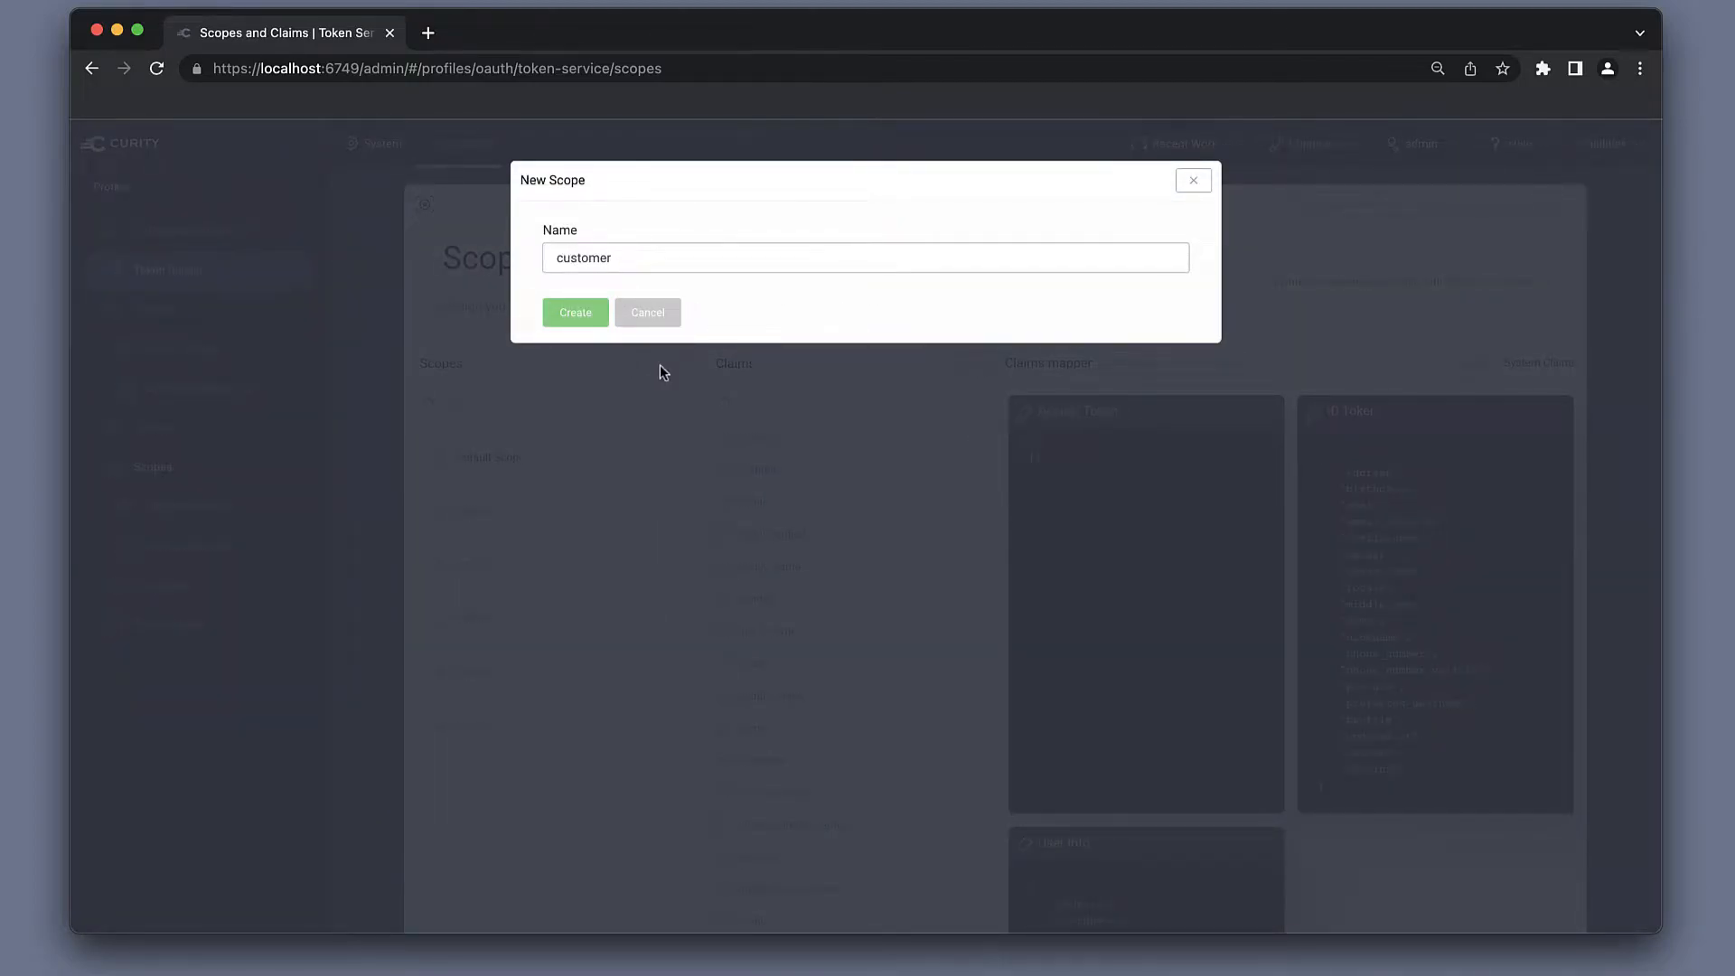
pyautogui.click(575, 313)
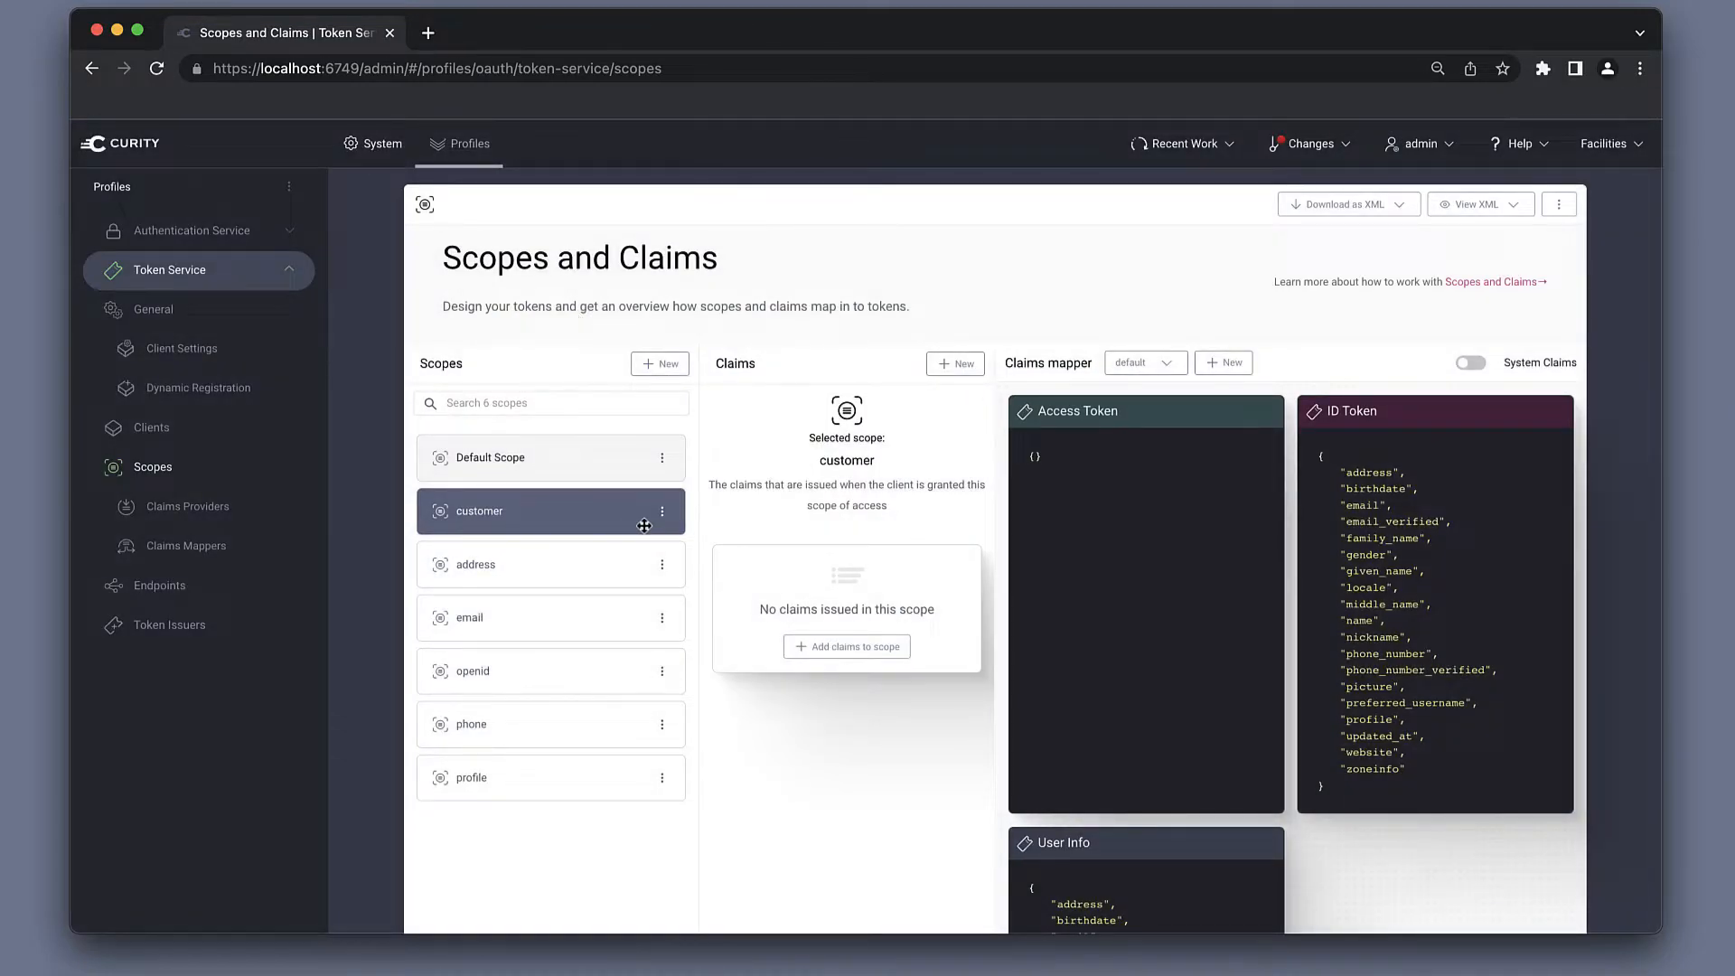
# Step: Create a claim named account_status and assign customers as its claims provider
pyautogui.click(941, 366)
pyautogui.write('account_status')
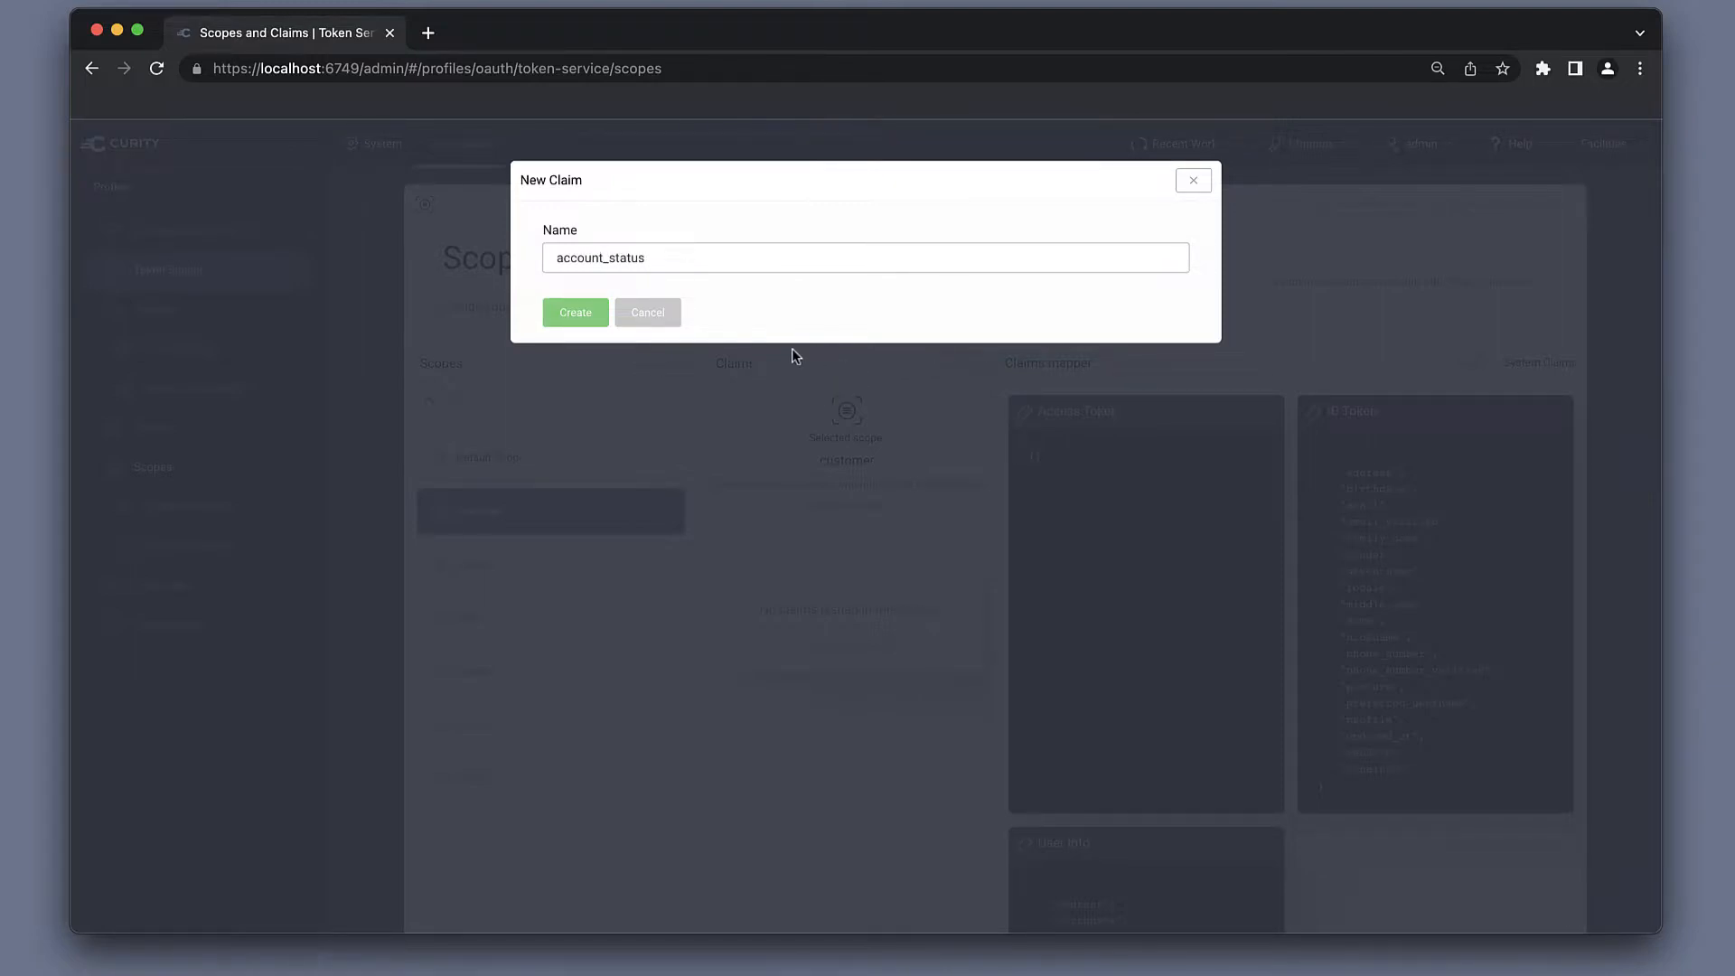
pyautogui.click(578, 311)
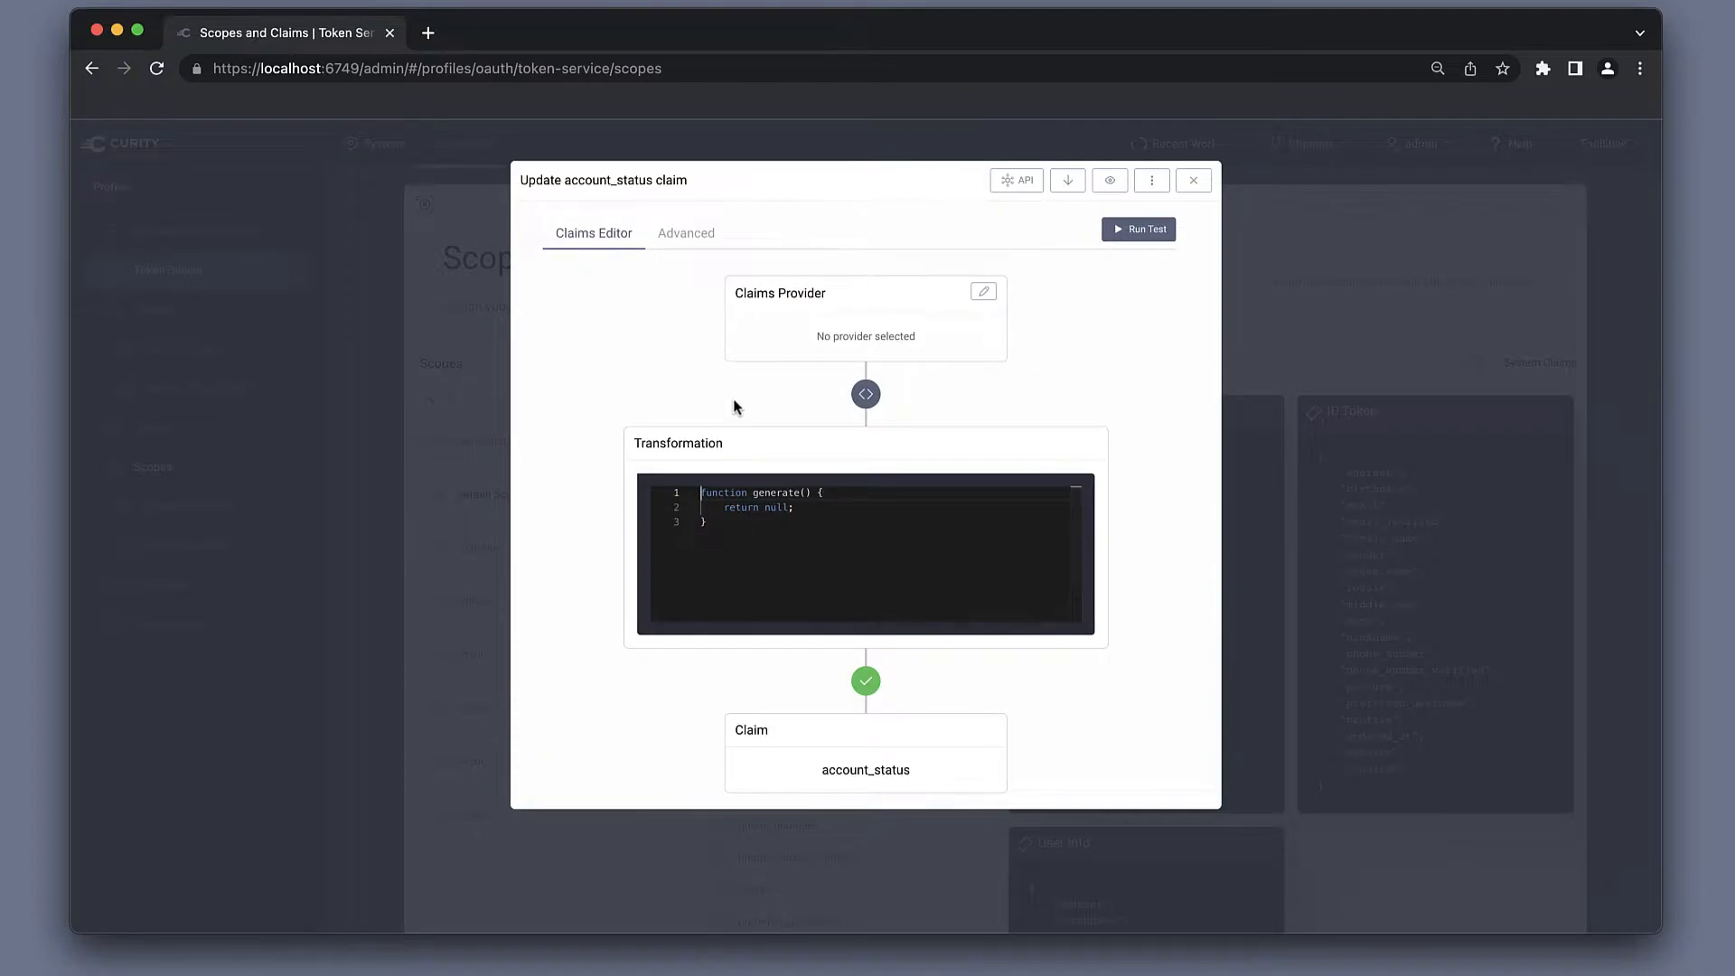
pyautogui.click(984, 293)
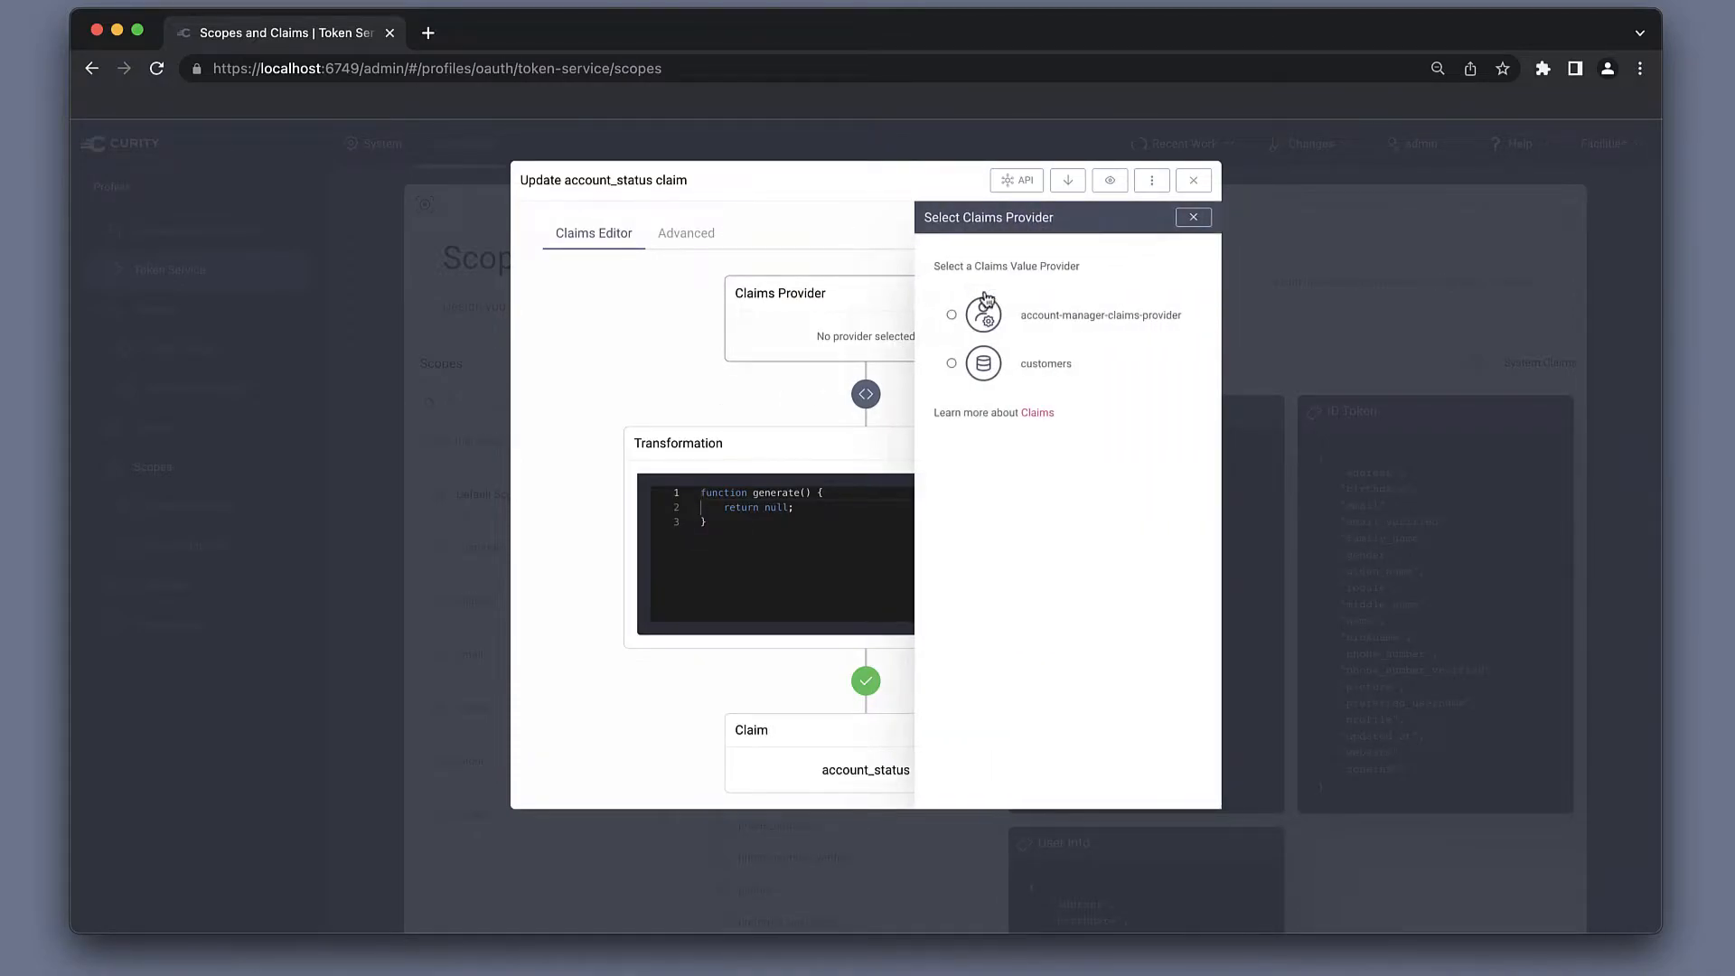
pyautogui.click(951, 362)
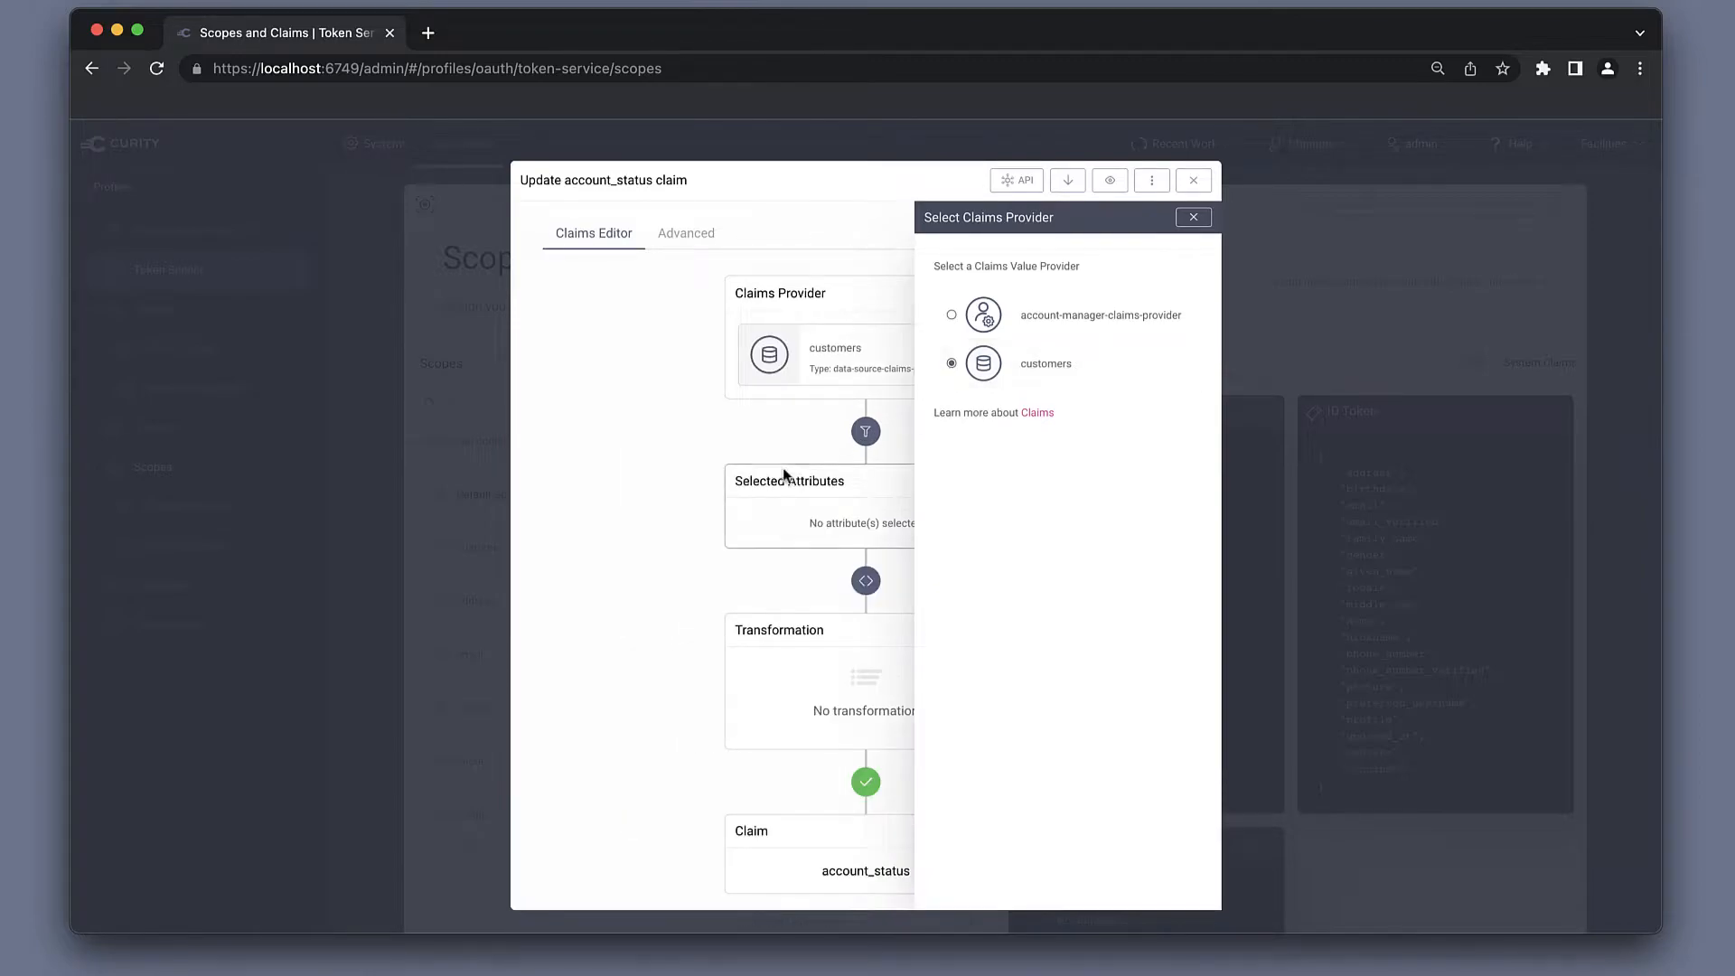
pyautogui.click(819, 520)
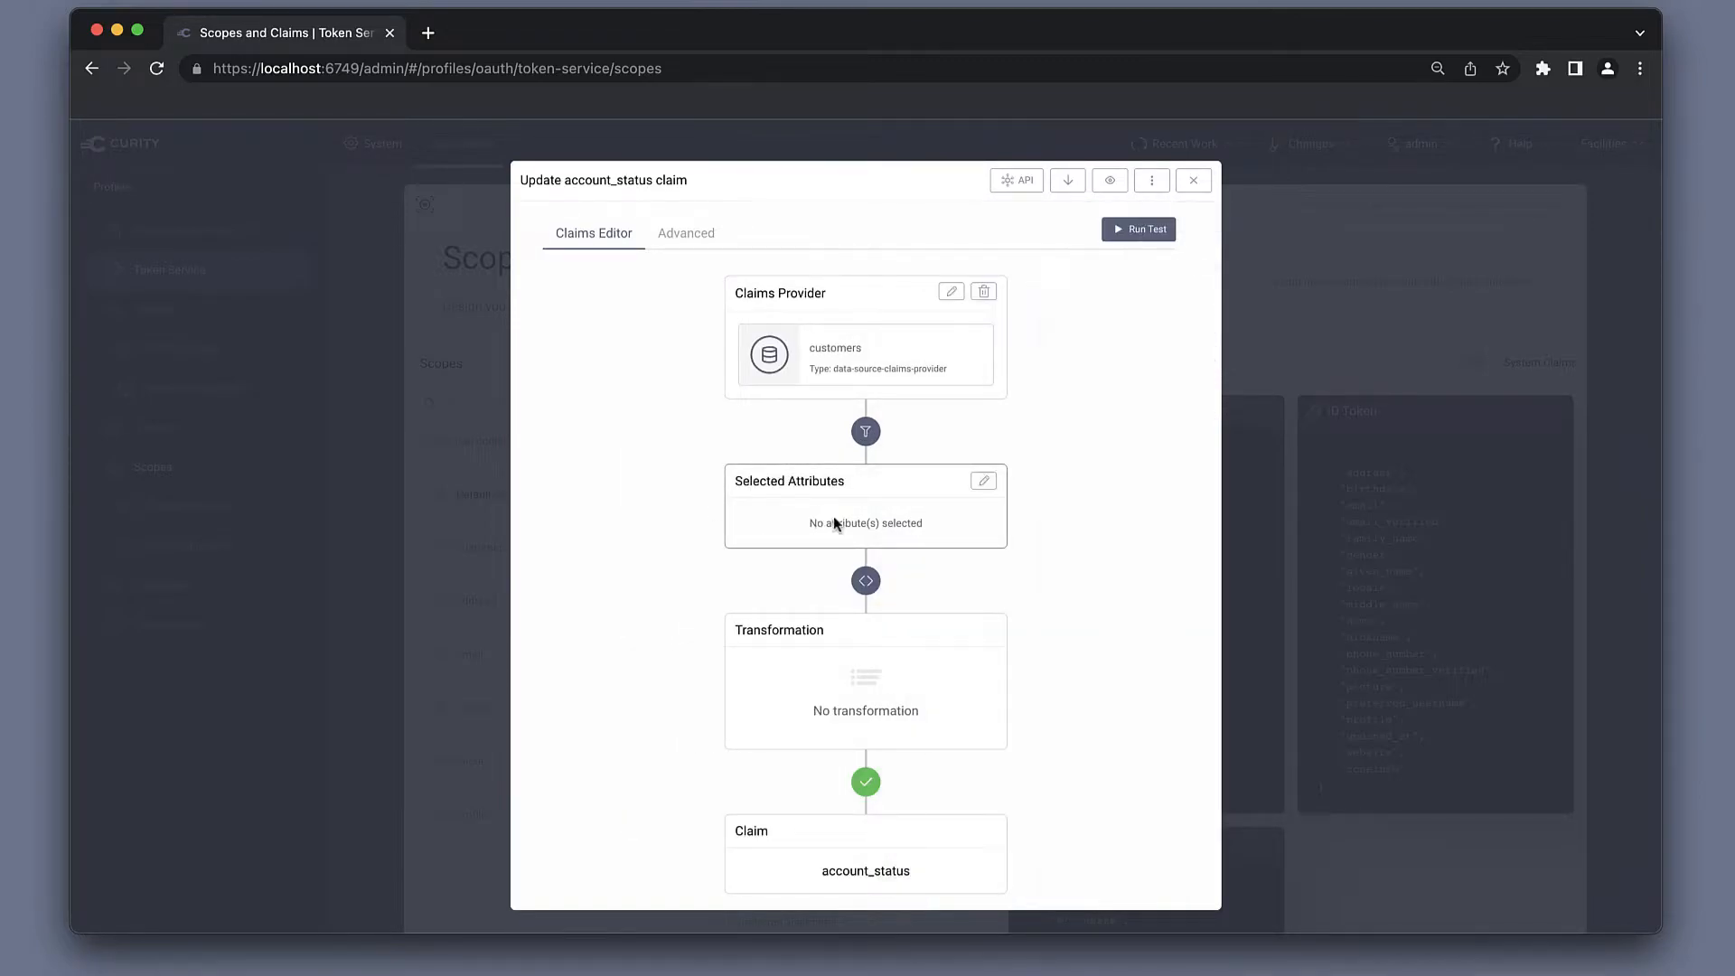
# Step: Add the account_status attribute to the claim's selected attributes and close the claim editor
pyautogui.click(982, 484)
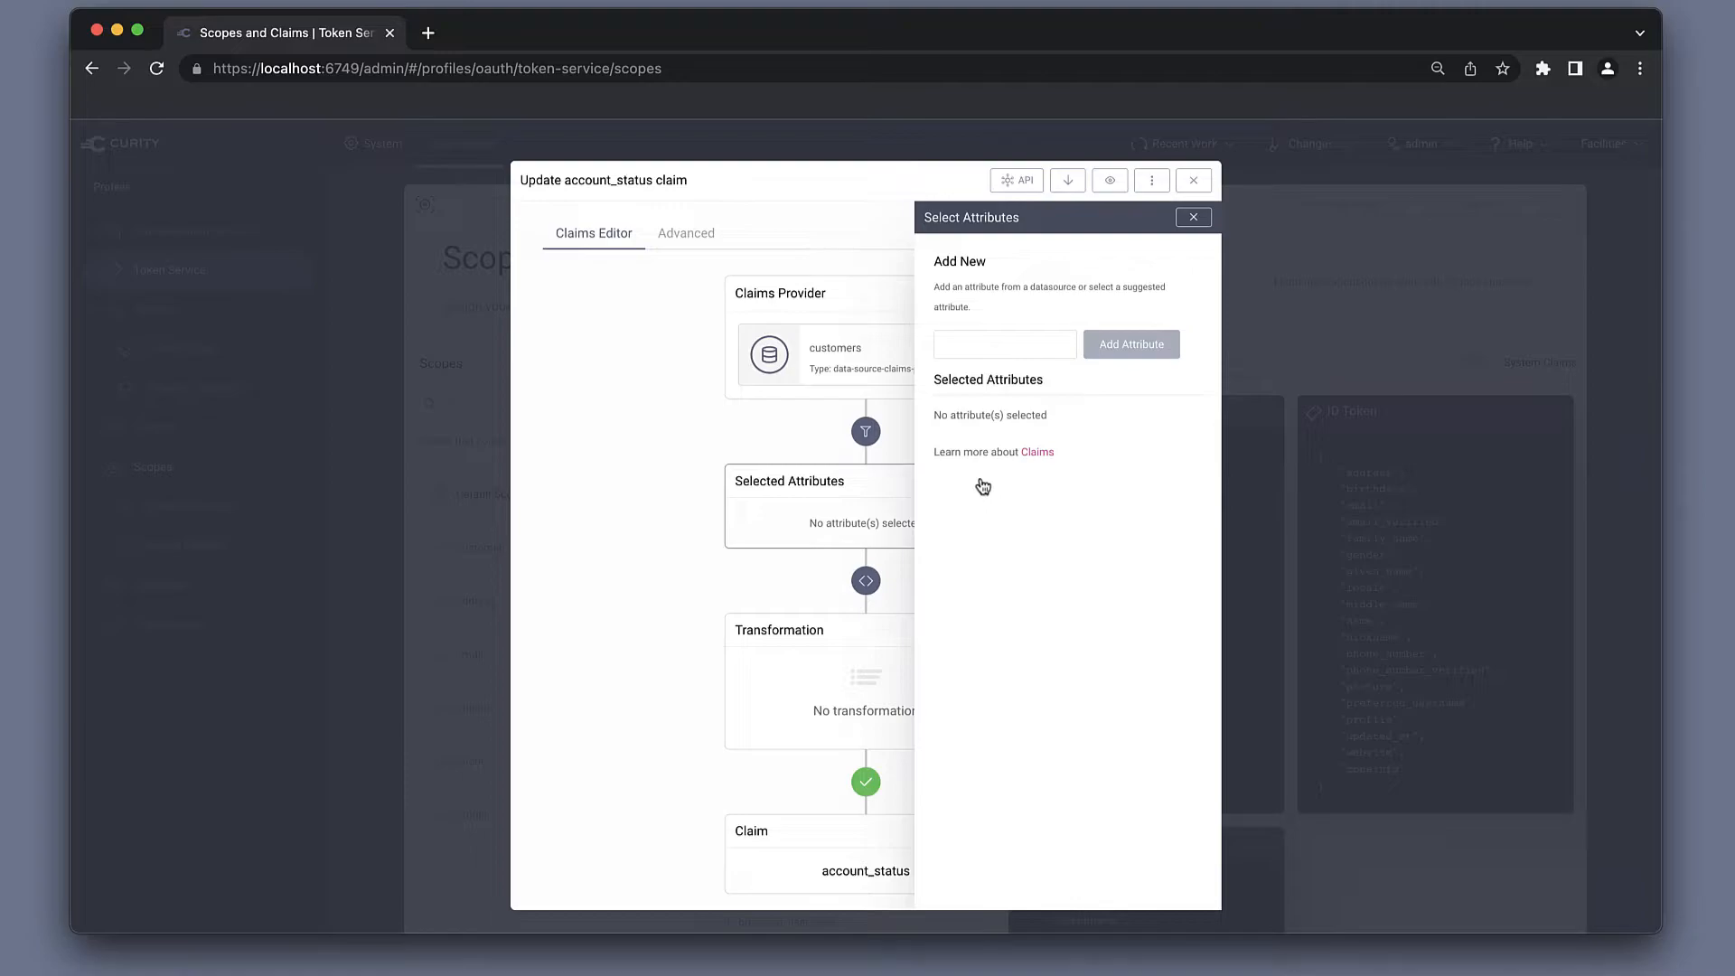
pyautogui.click(980, 349)
pyautogui.write('account_status')
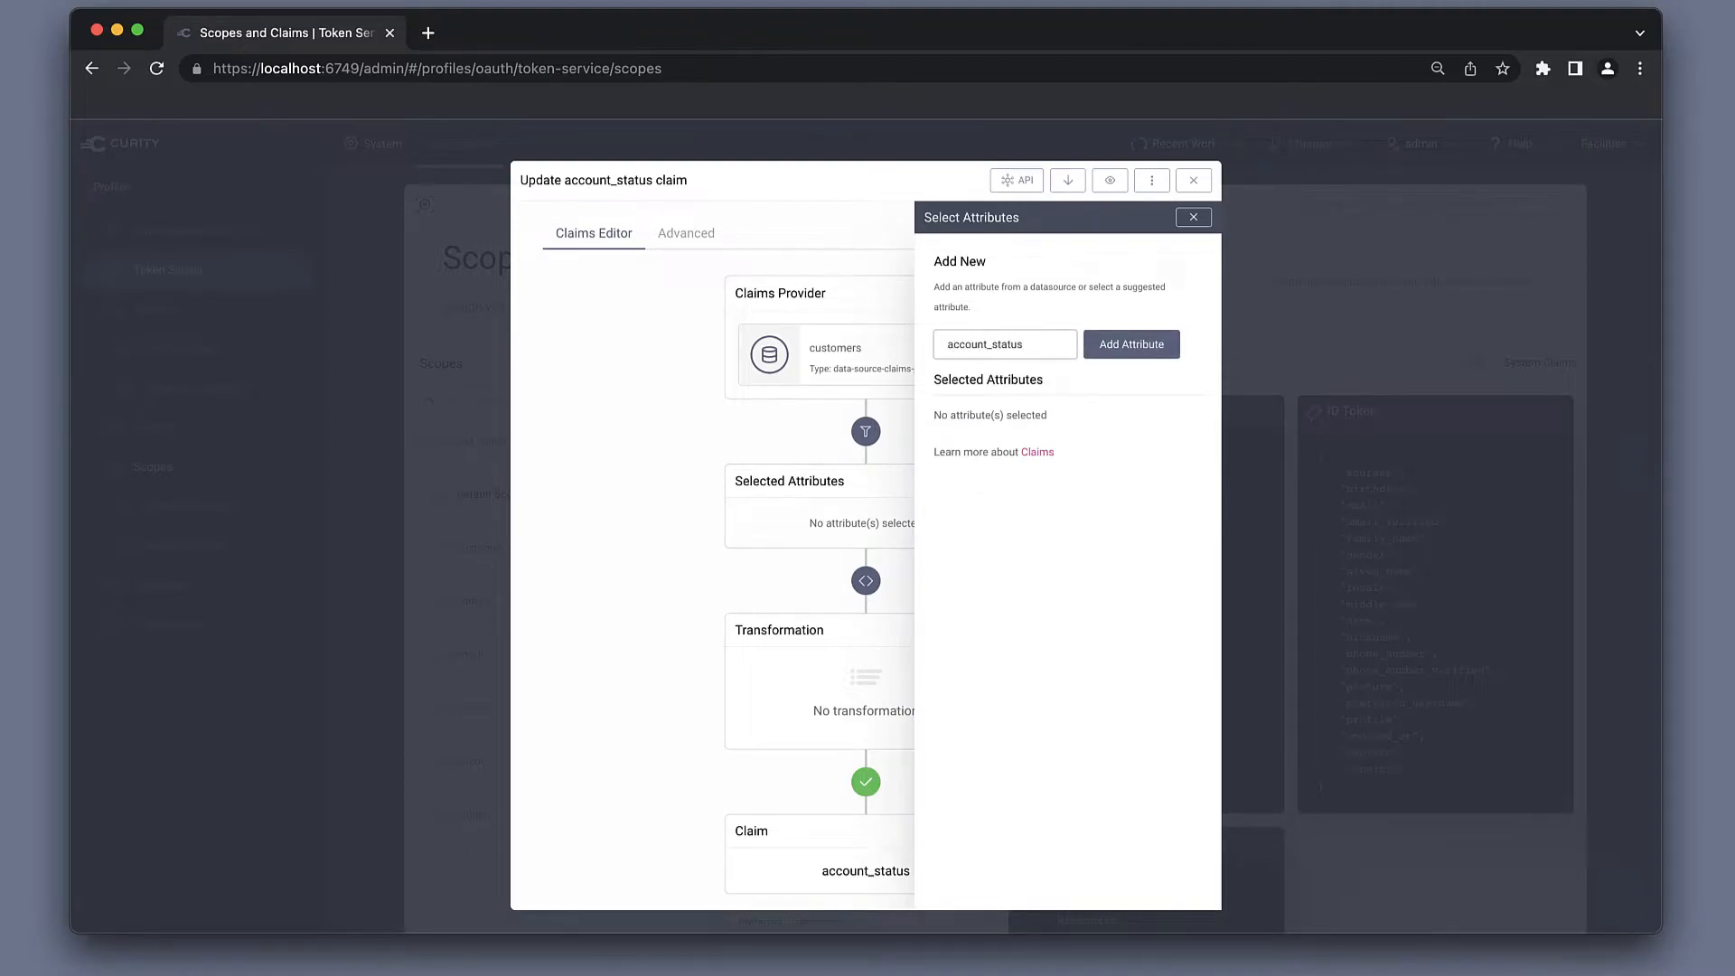
pyautogui.click(1133, 349)
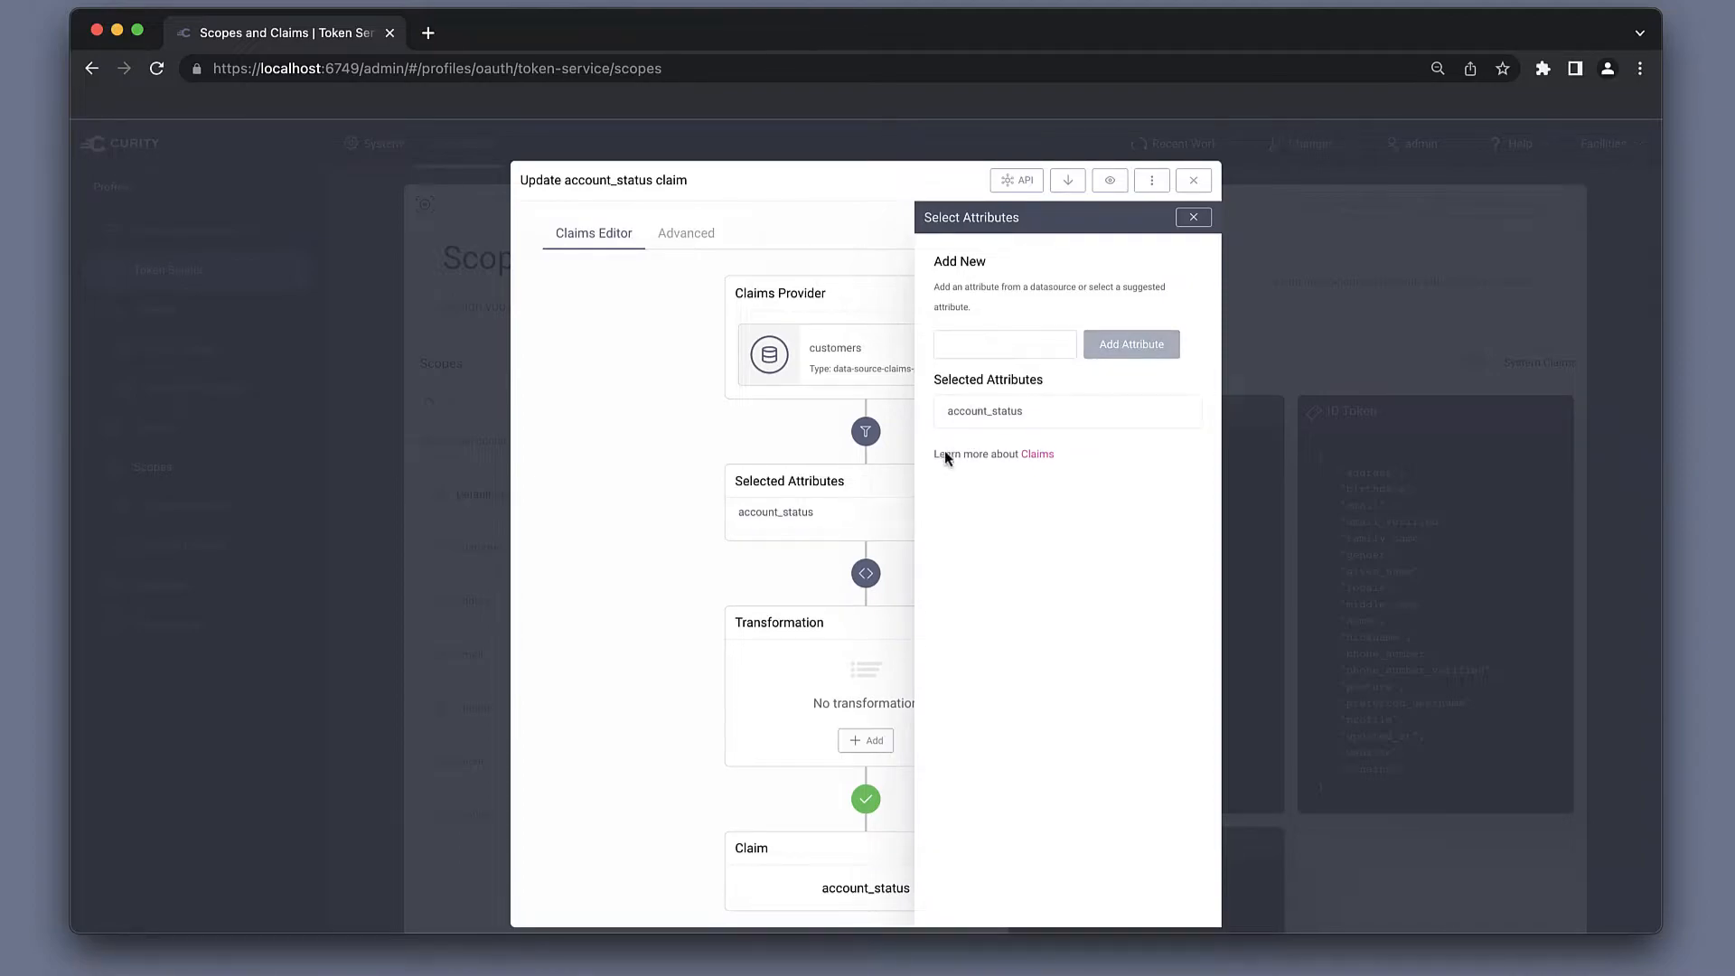
pyautogui.click(789, 556)
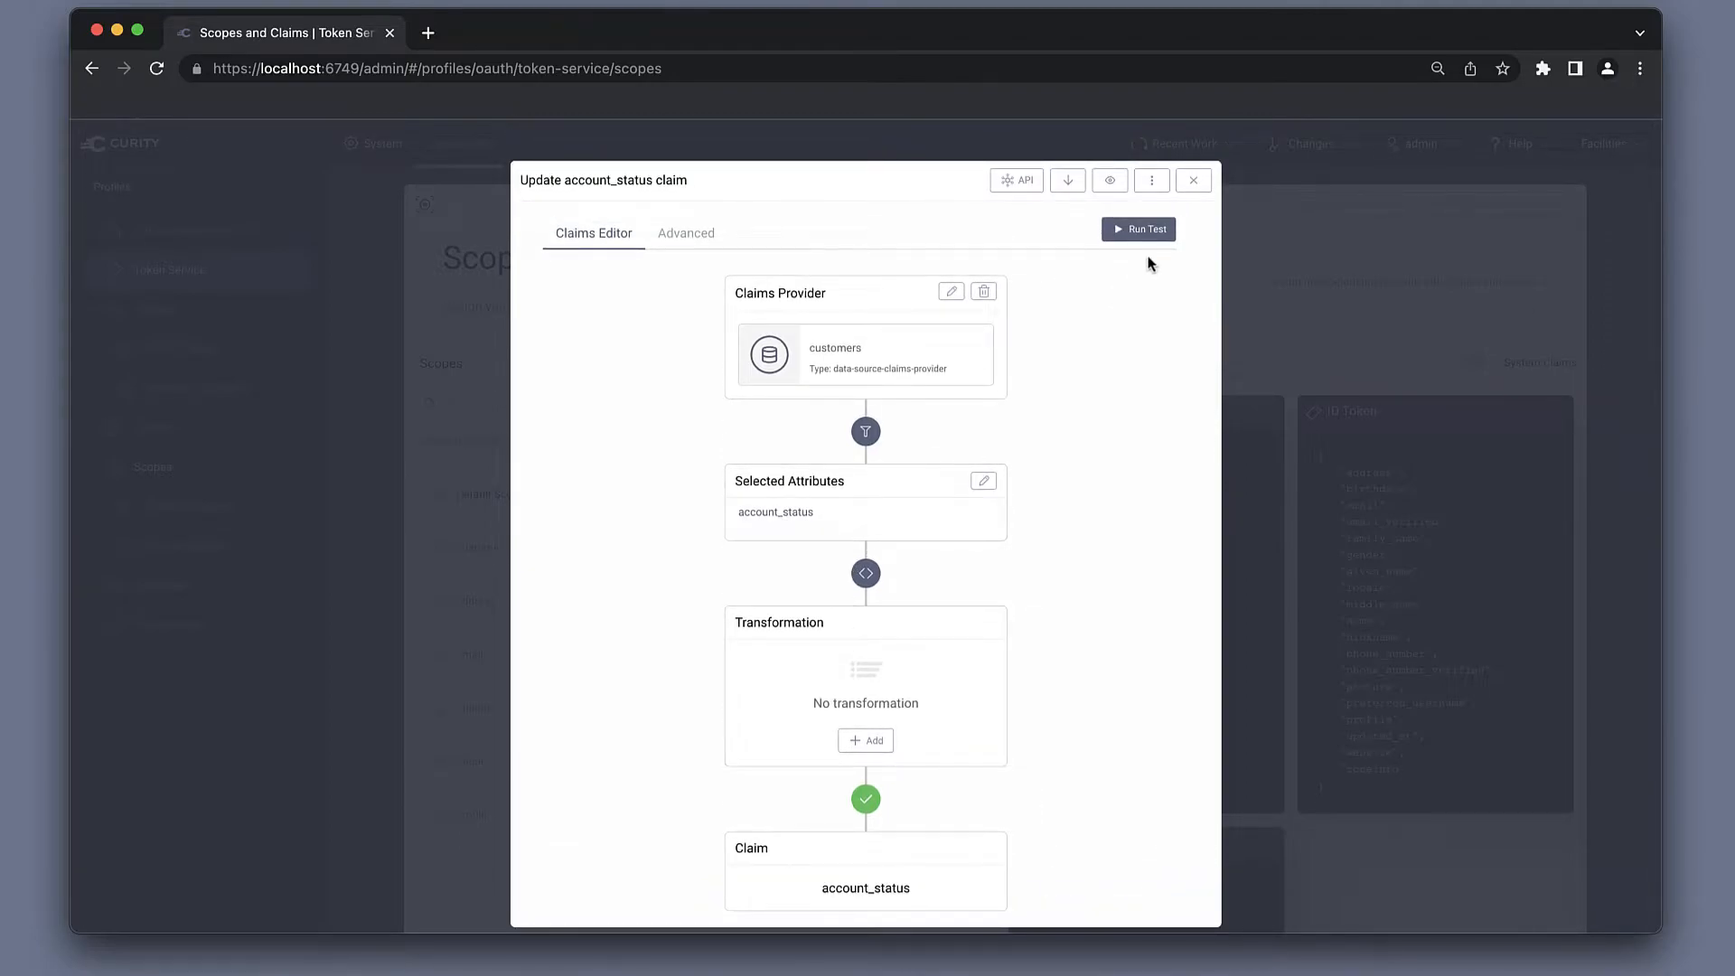
pyautogui.click(1192, 180)
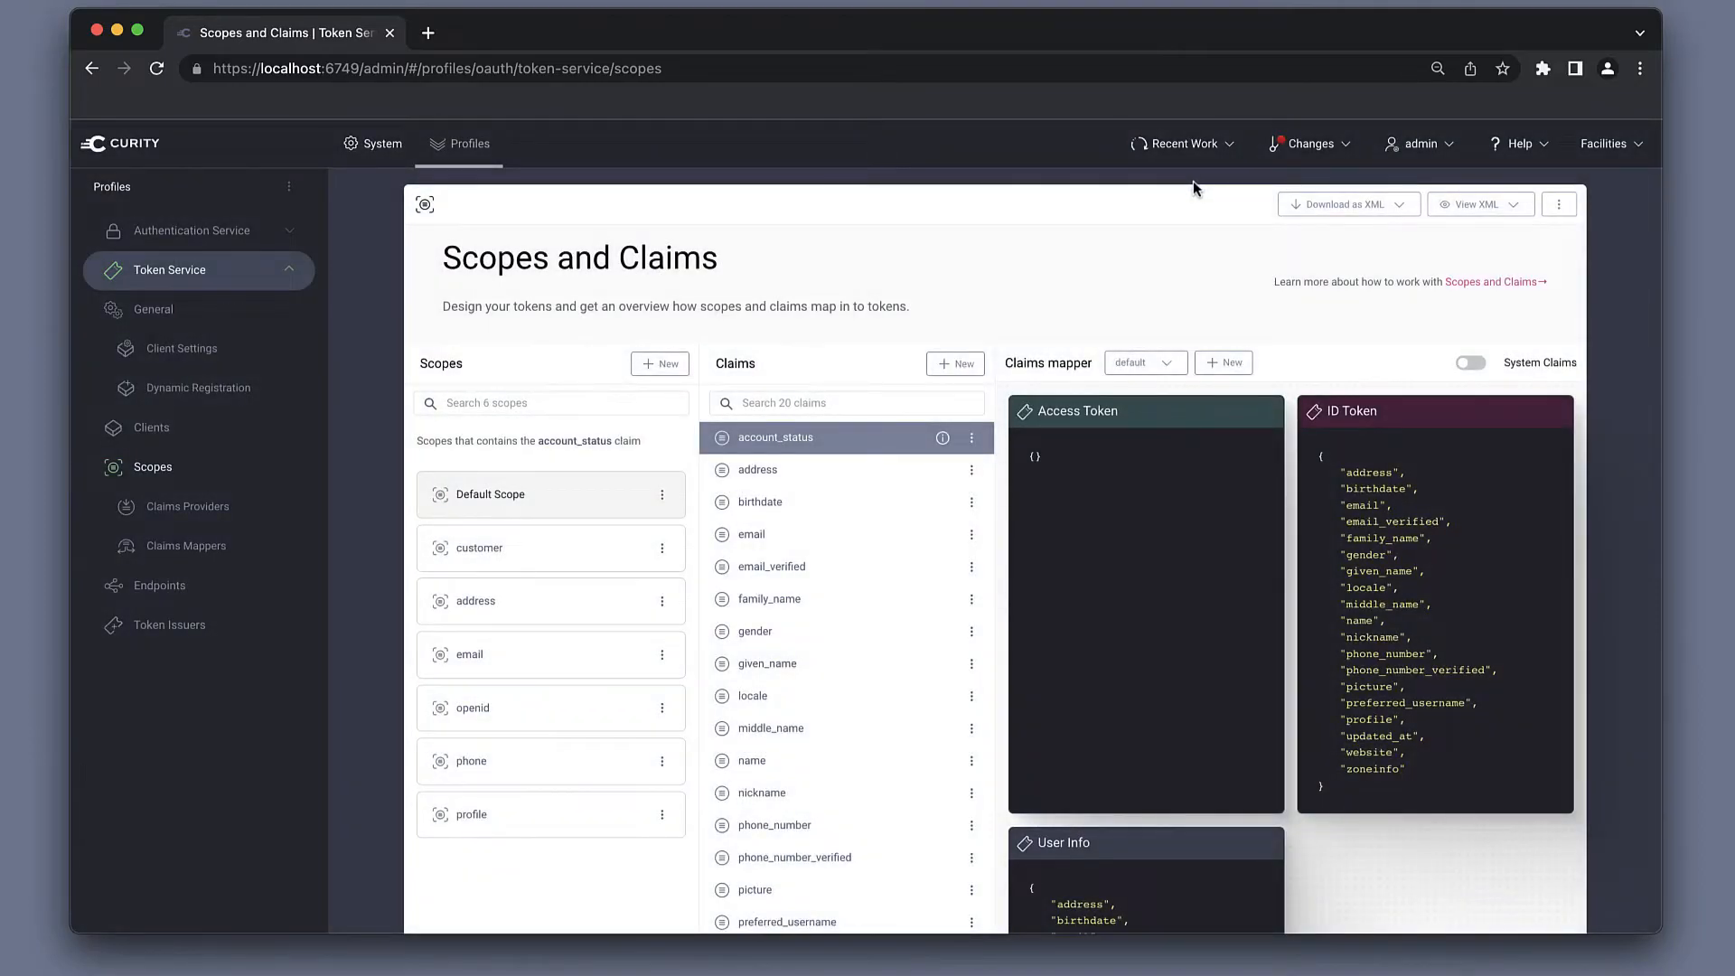
# Step: Create a claim named customer_type and assign customers as its claims provider
pyautogui.moveTo(943, 437)
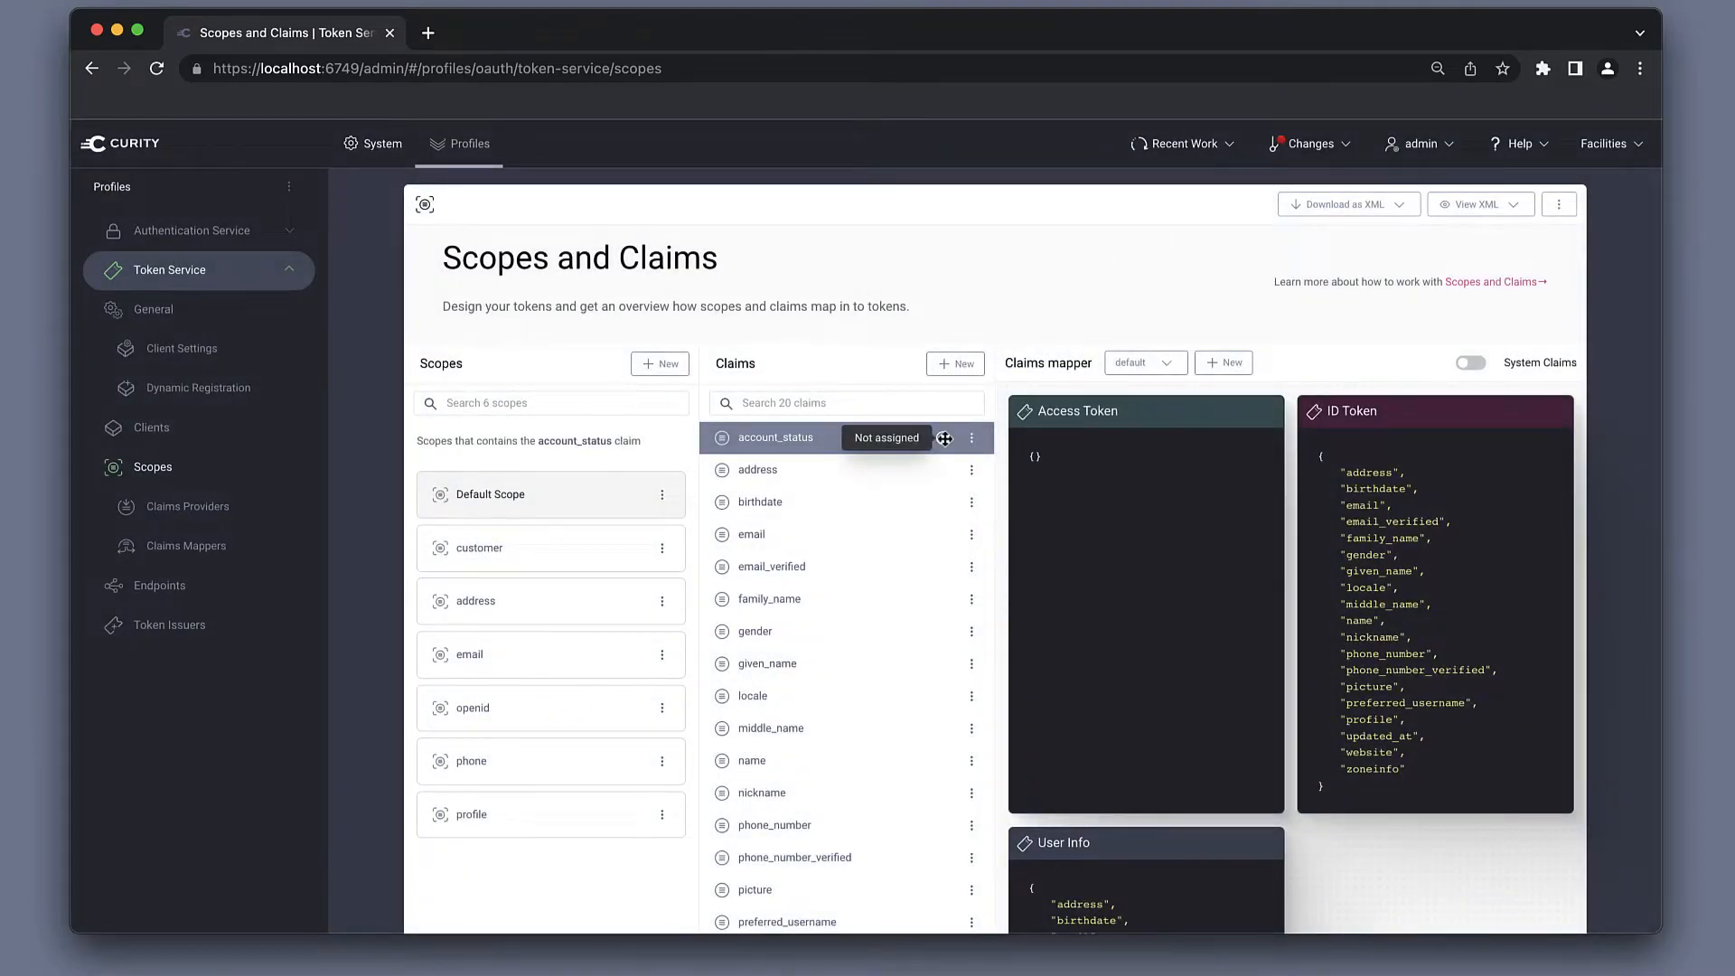
pyautogui.click(956, 365)
pyautogui.write('custo')
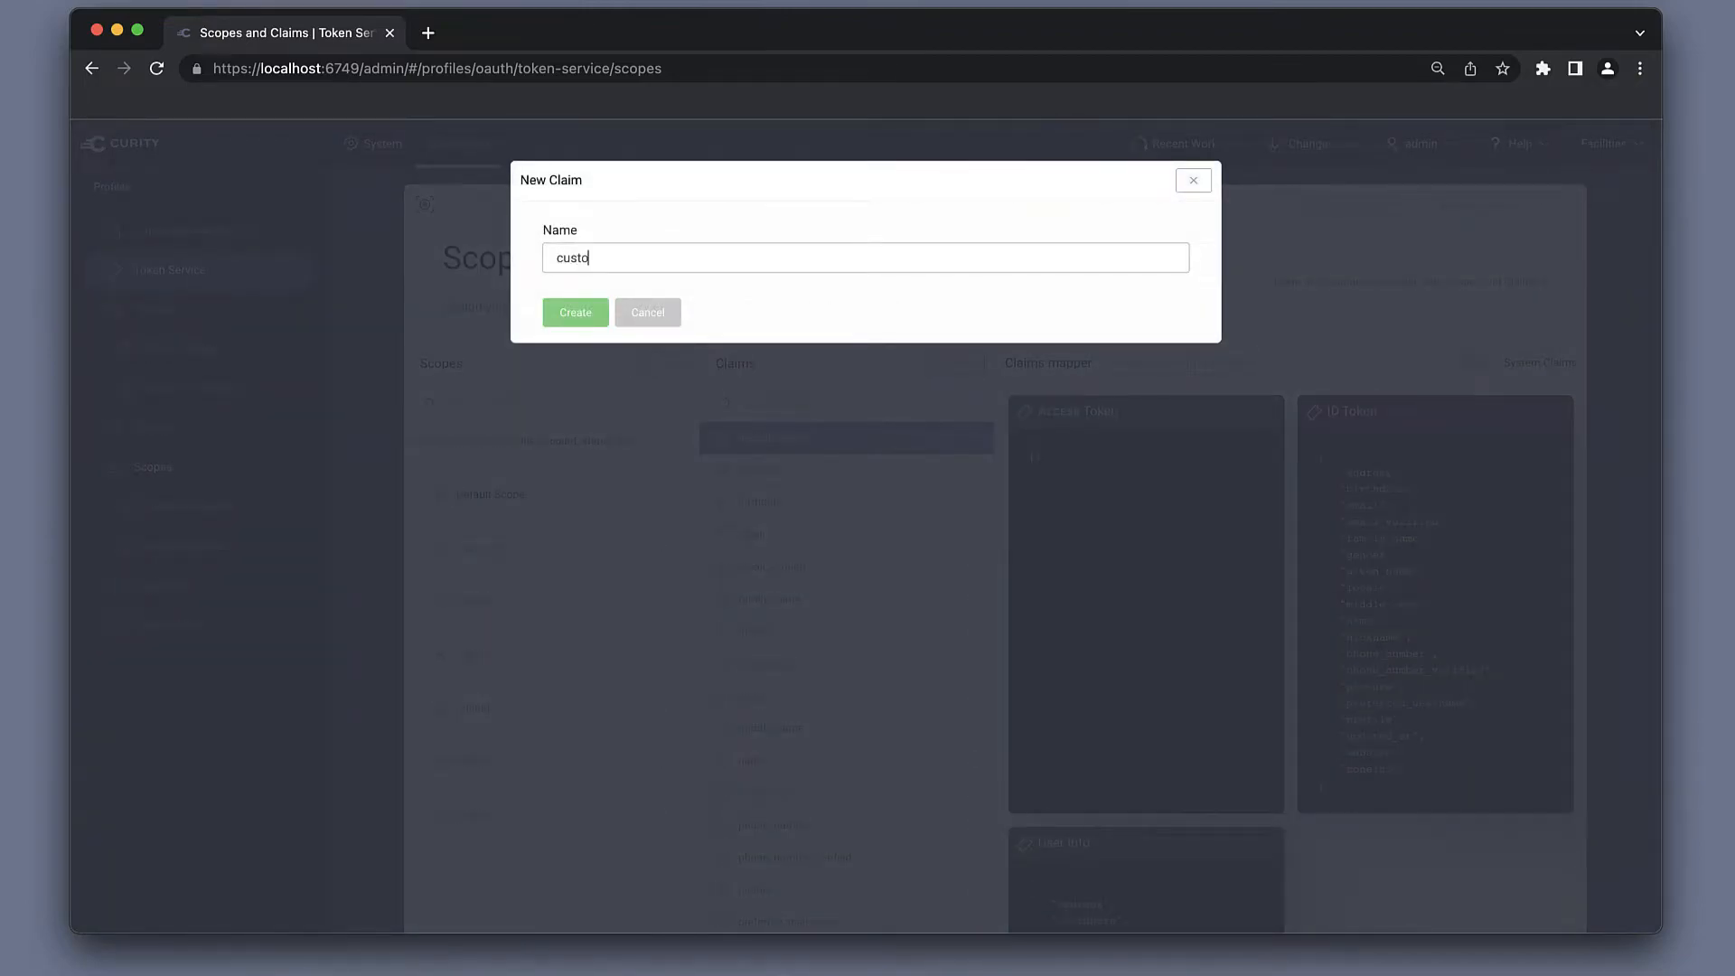
pyautogui.write('mer_type')
pyautogui.press('Return')
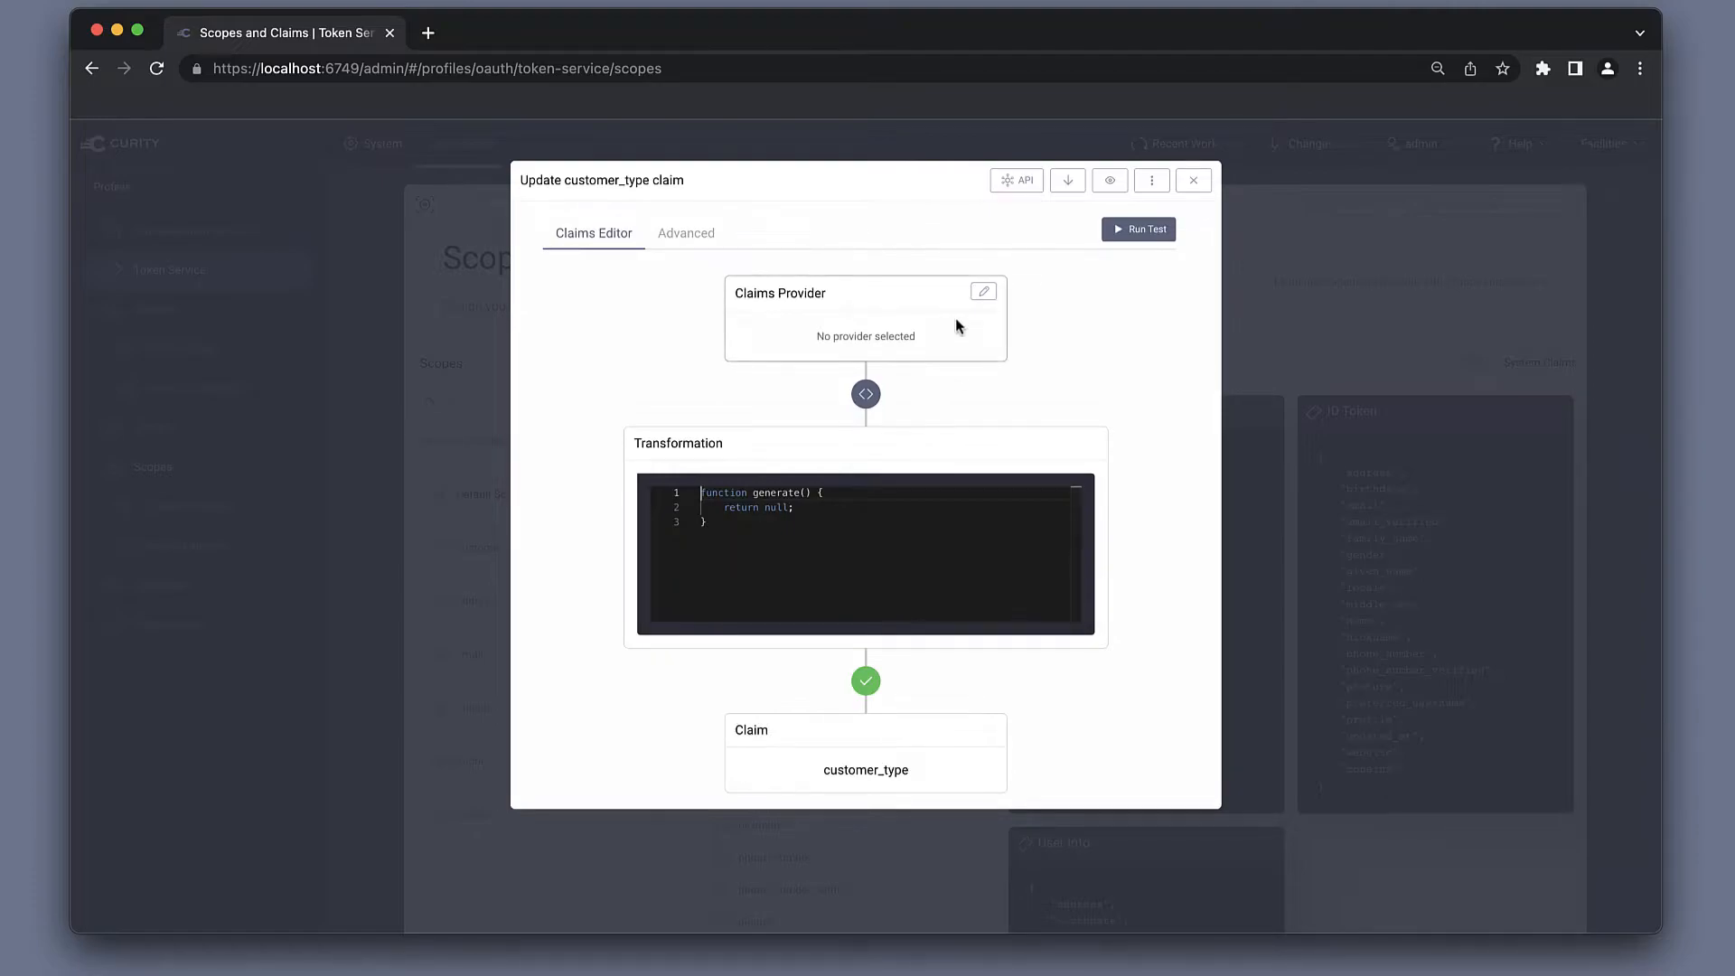
pyautogui.click(983, 291)
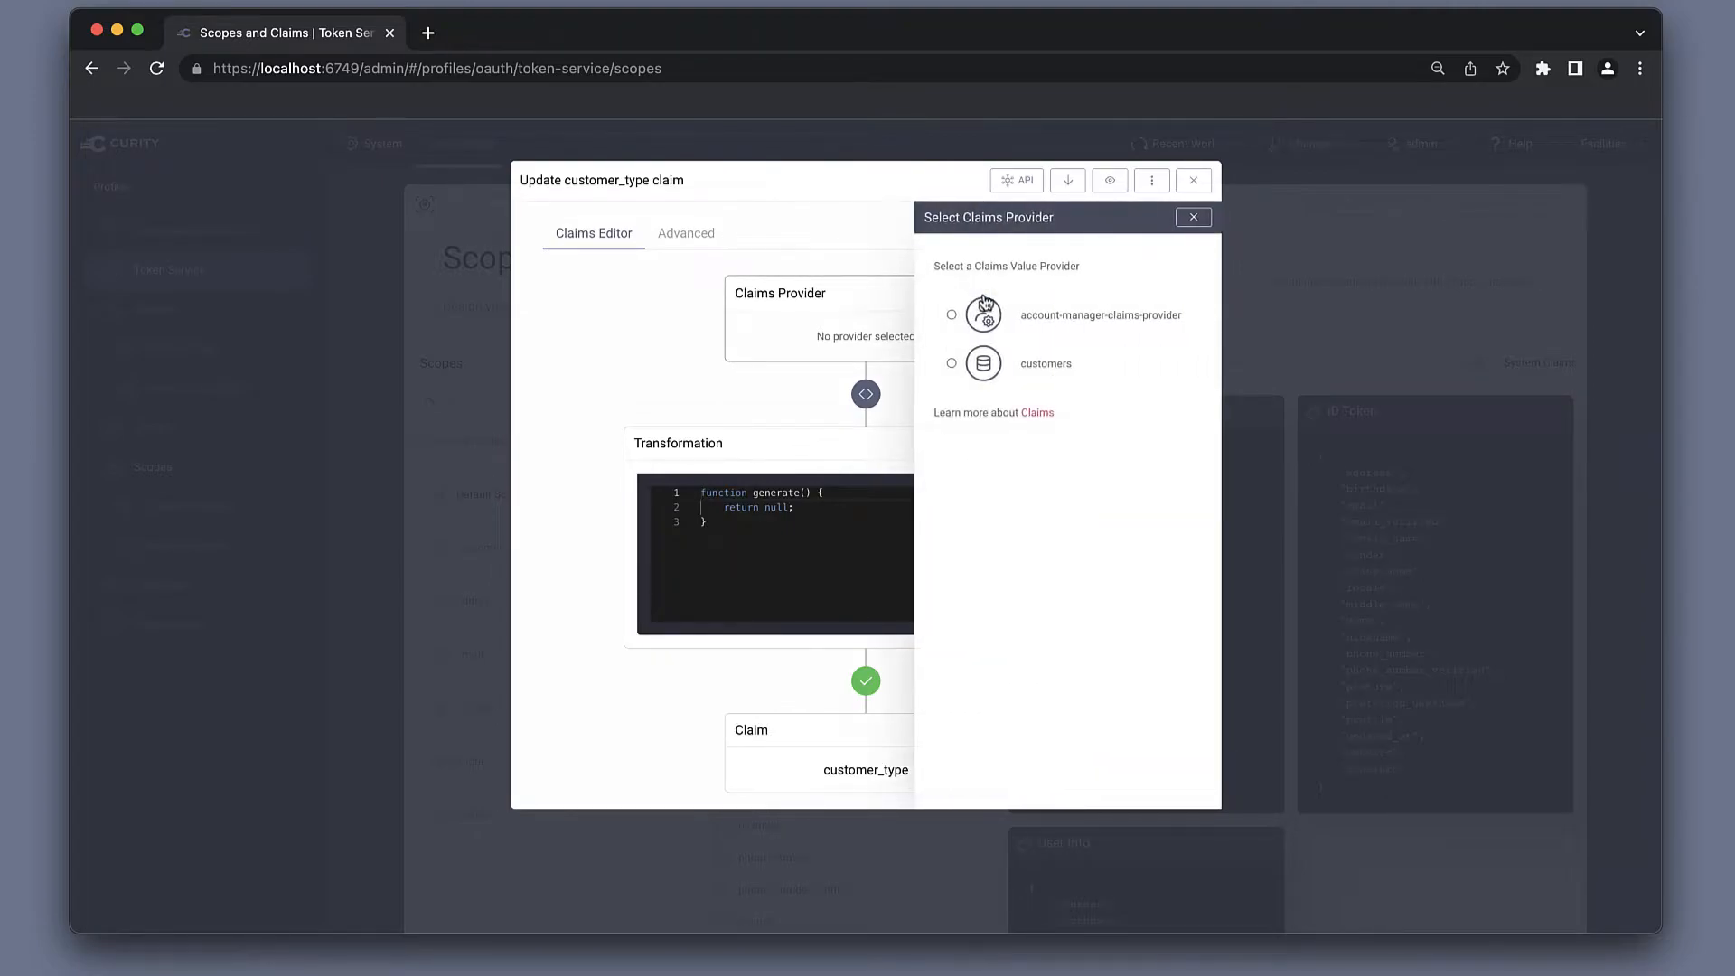
pyautogui.click(951, 364)
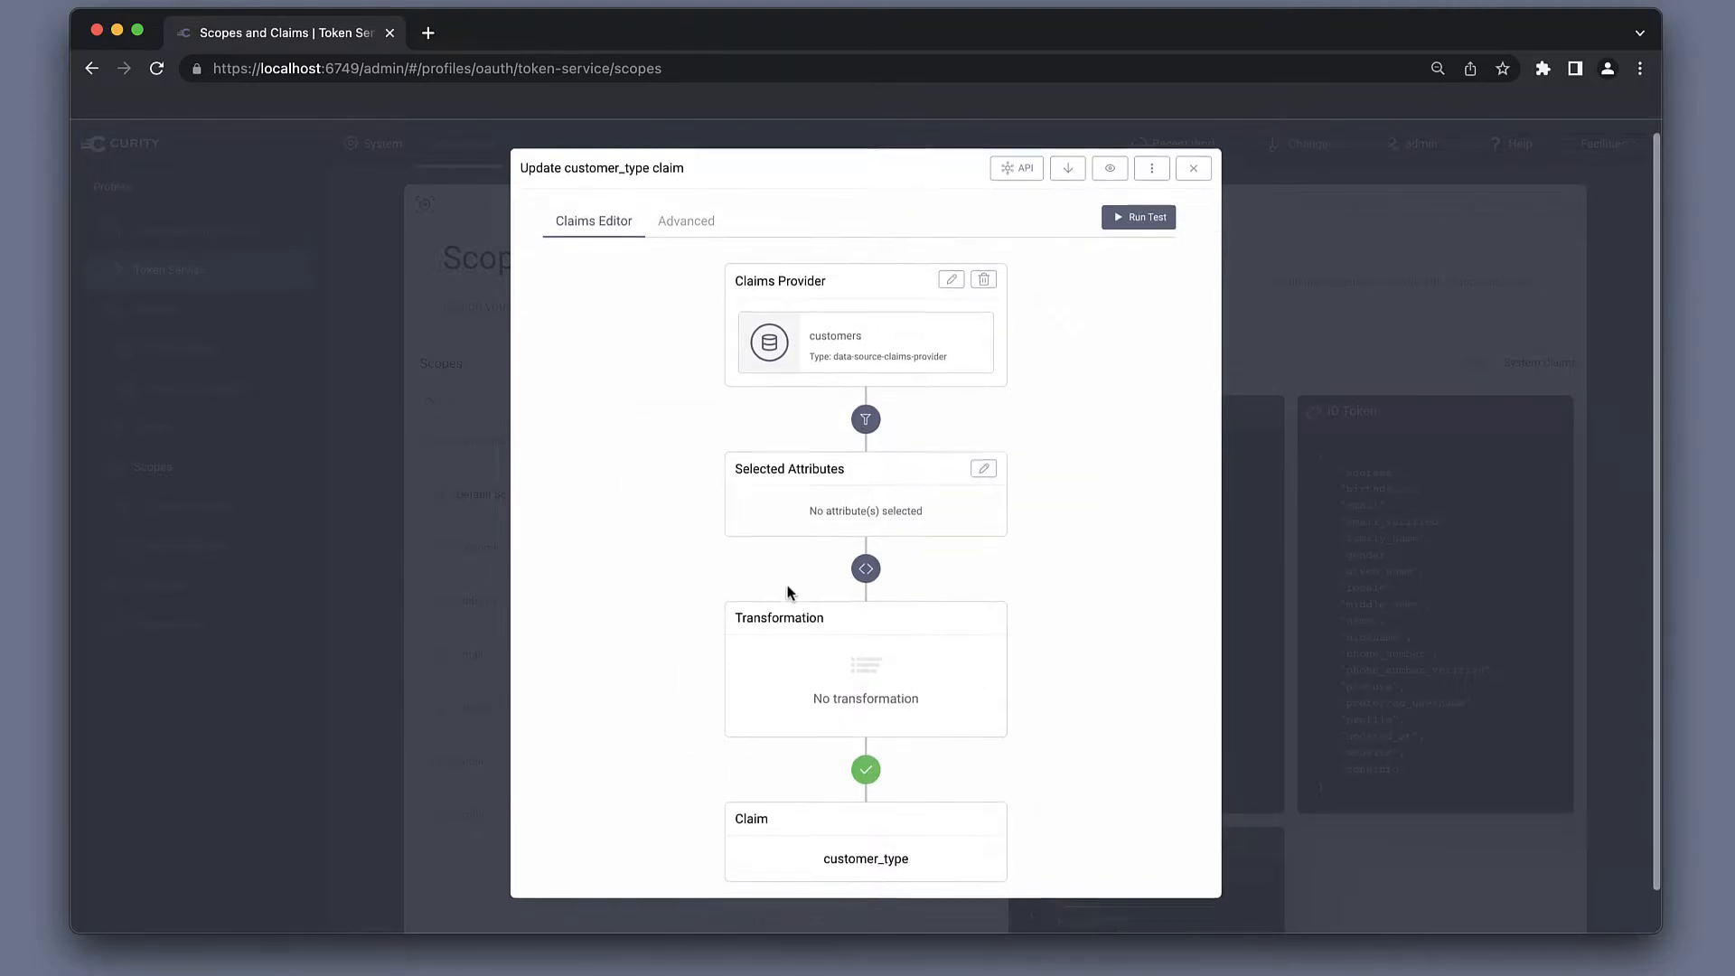
# Step: Add the customer_type attribute to the customer_type claim's selected attributes and close the claim editor
pyautogui.click(983, 440)
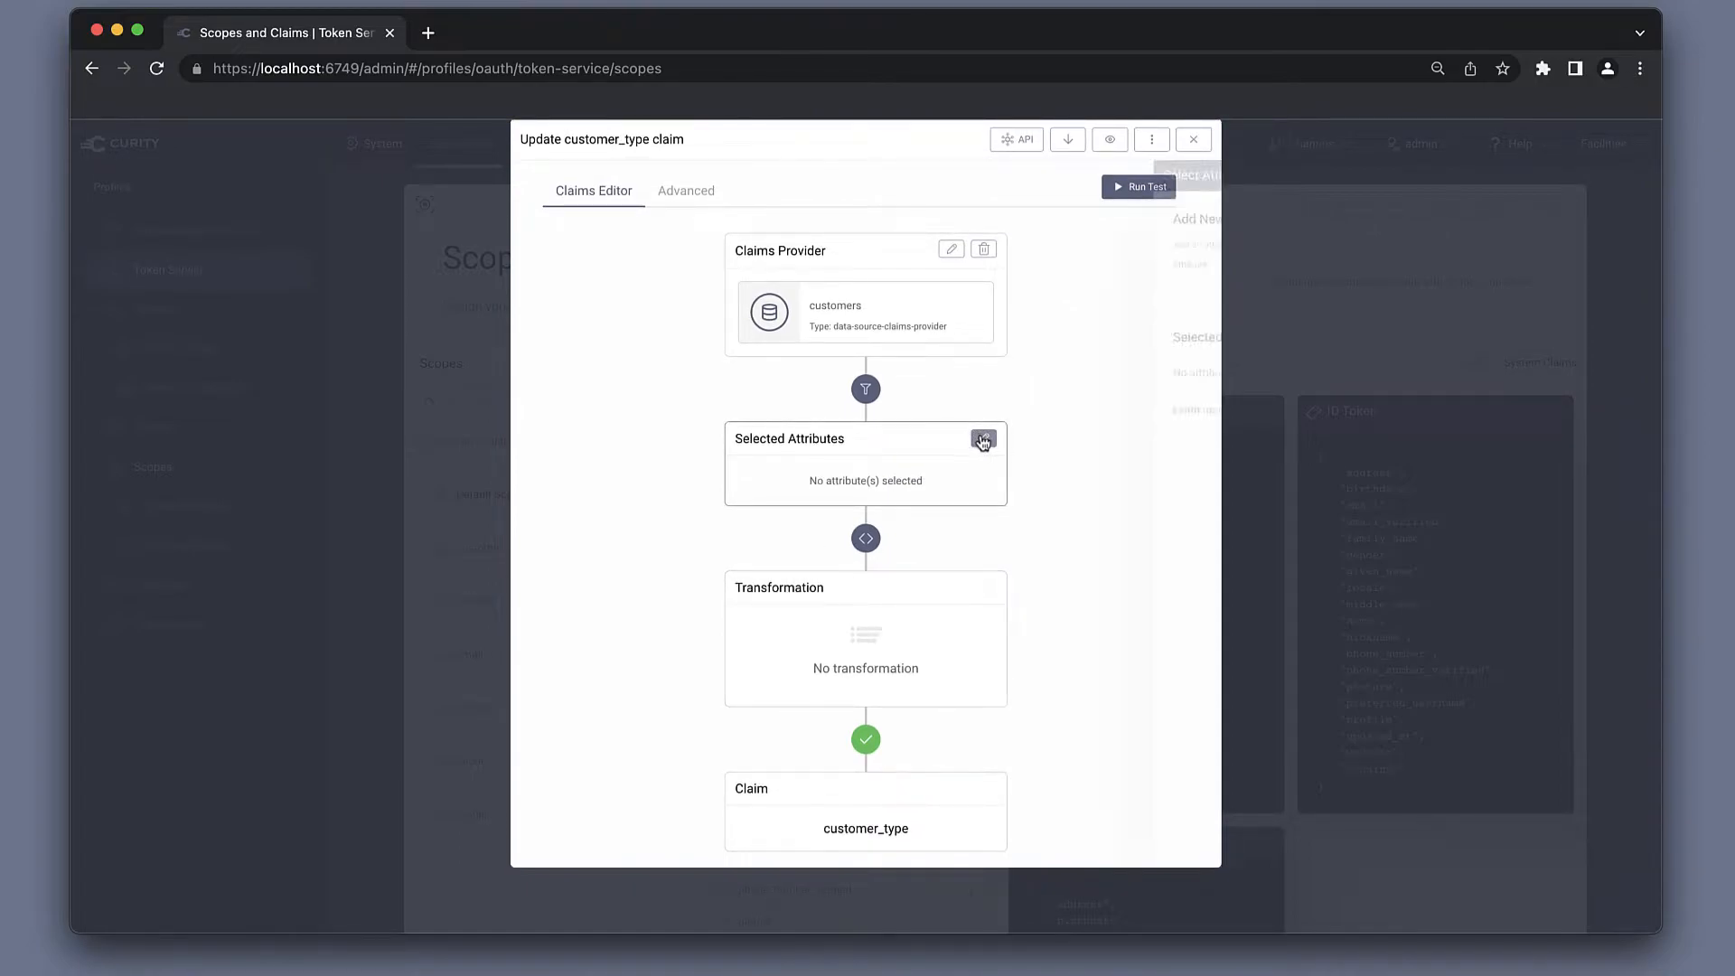
pyautogui.click(968, 302)
pyautogui.write('customer_t')
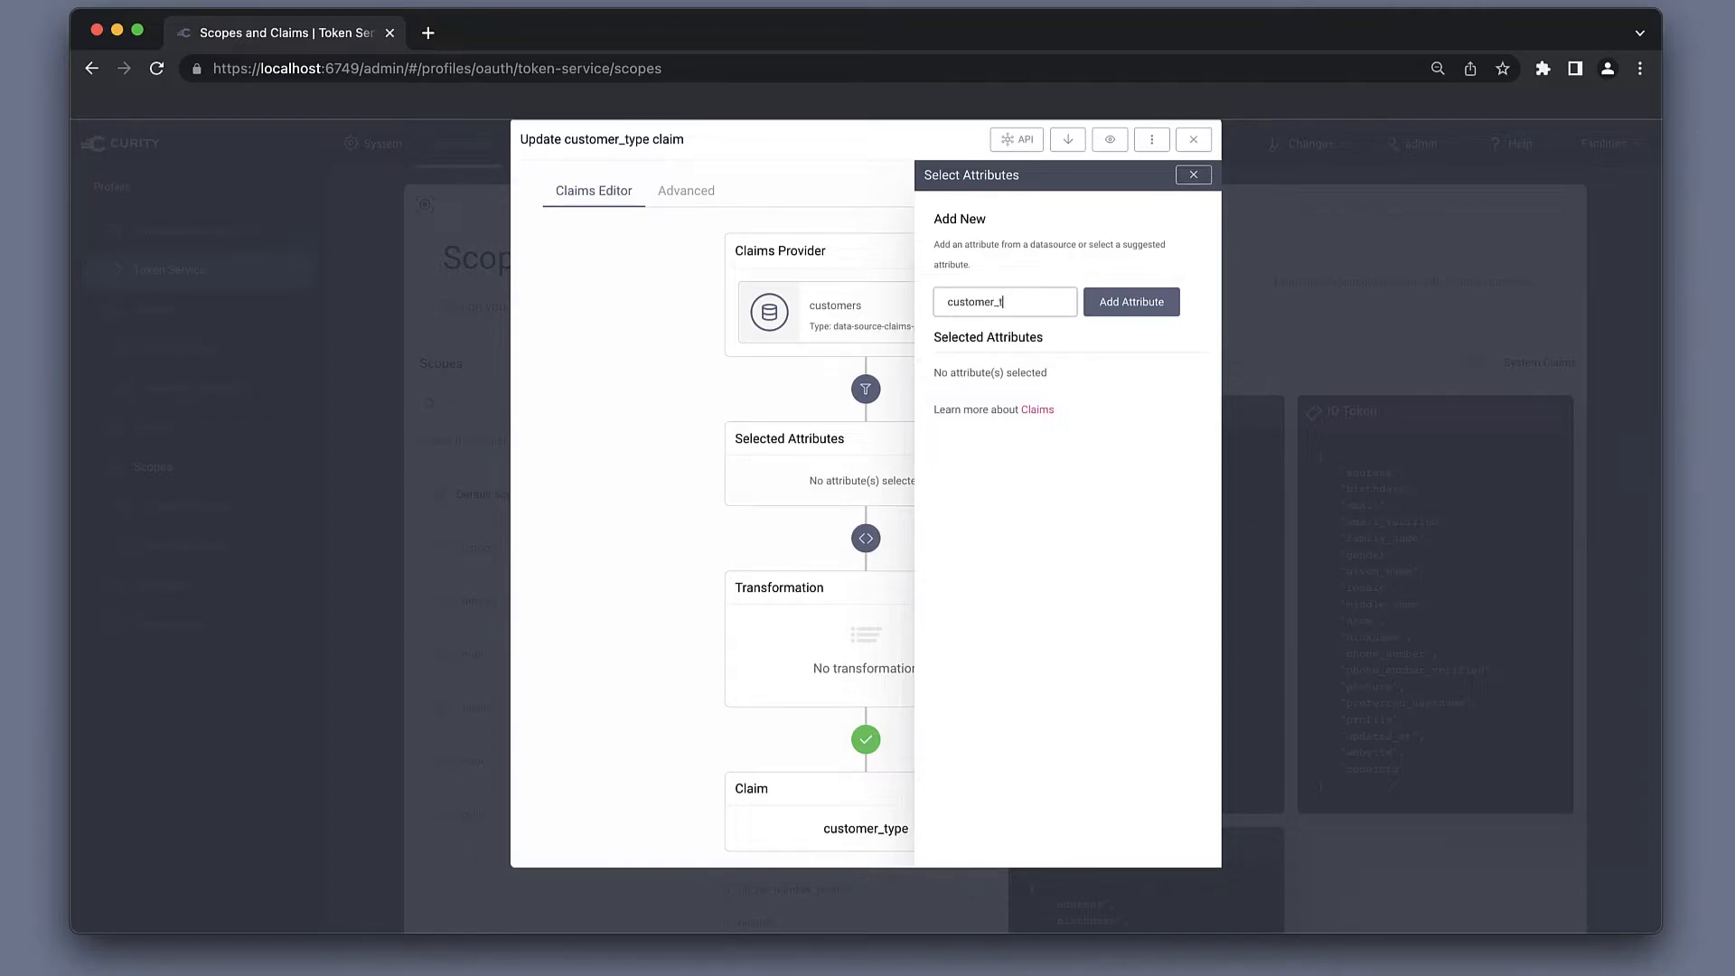
pyautogui.write('ype')
pyautogui.click(1126, 310)
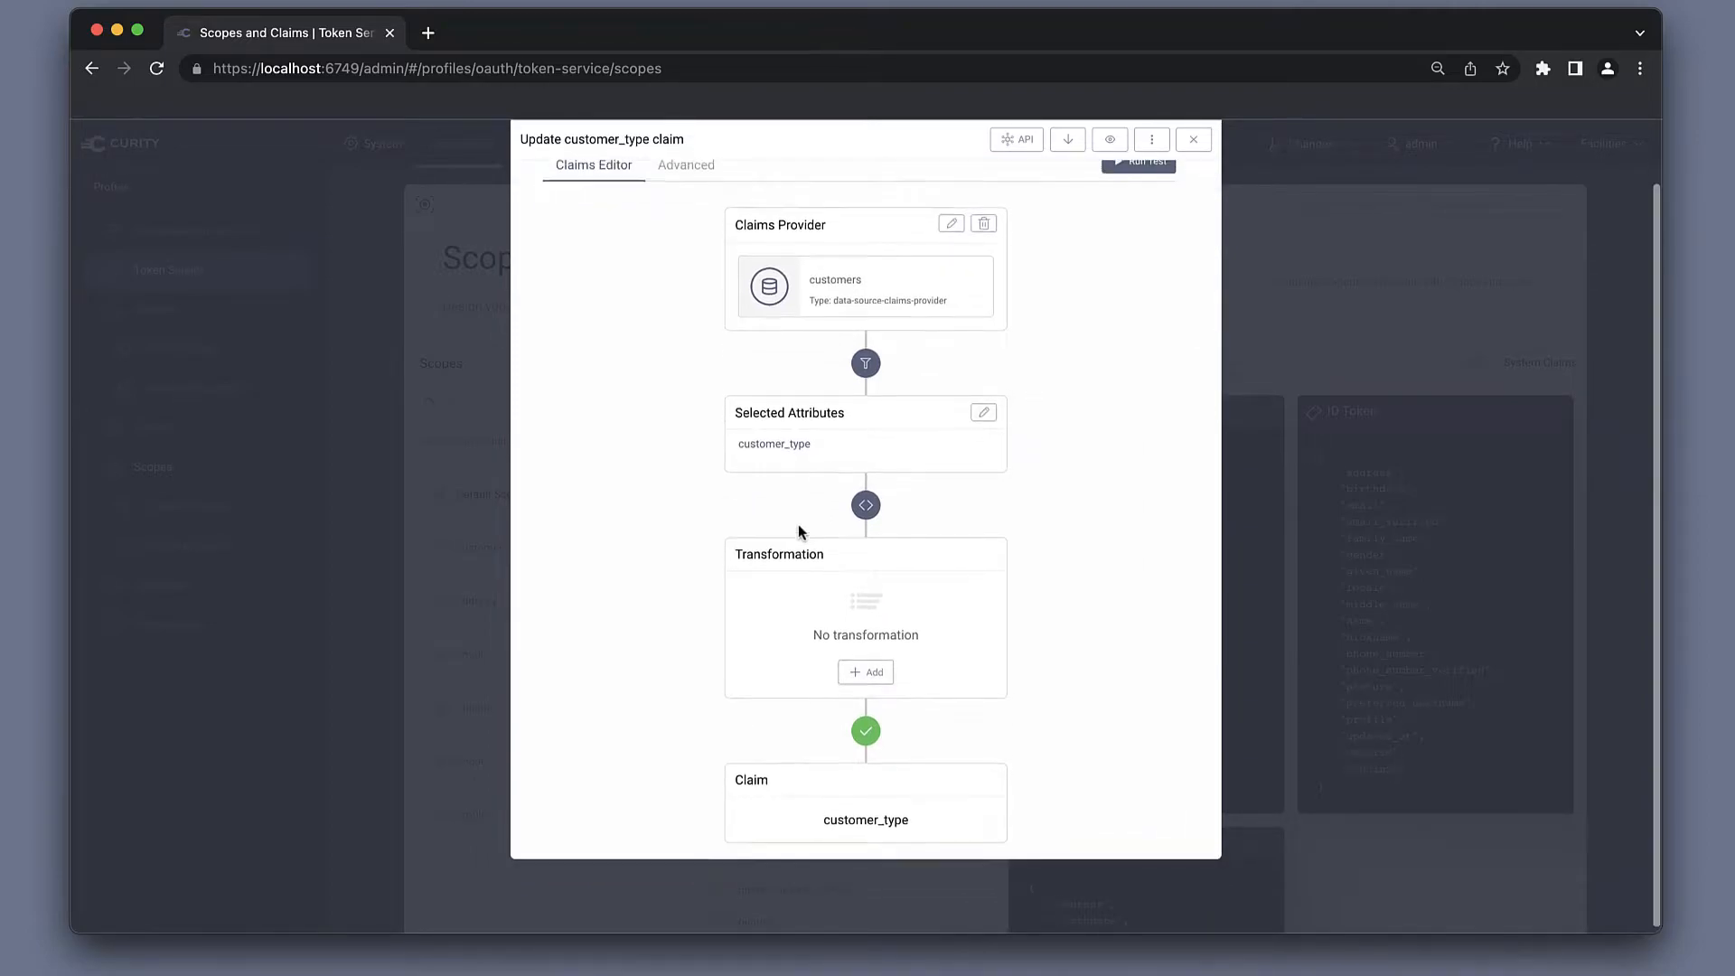
pyautogui.click(1193, 180)
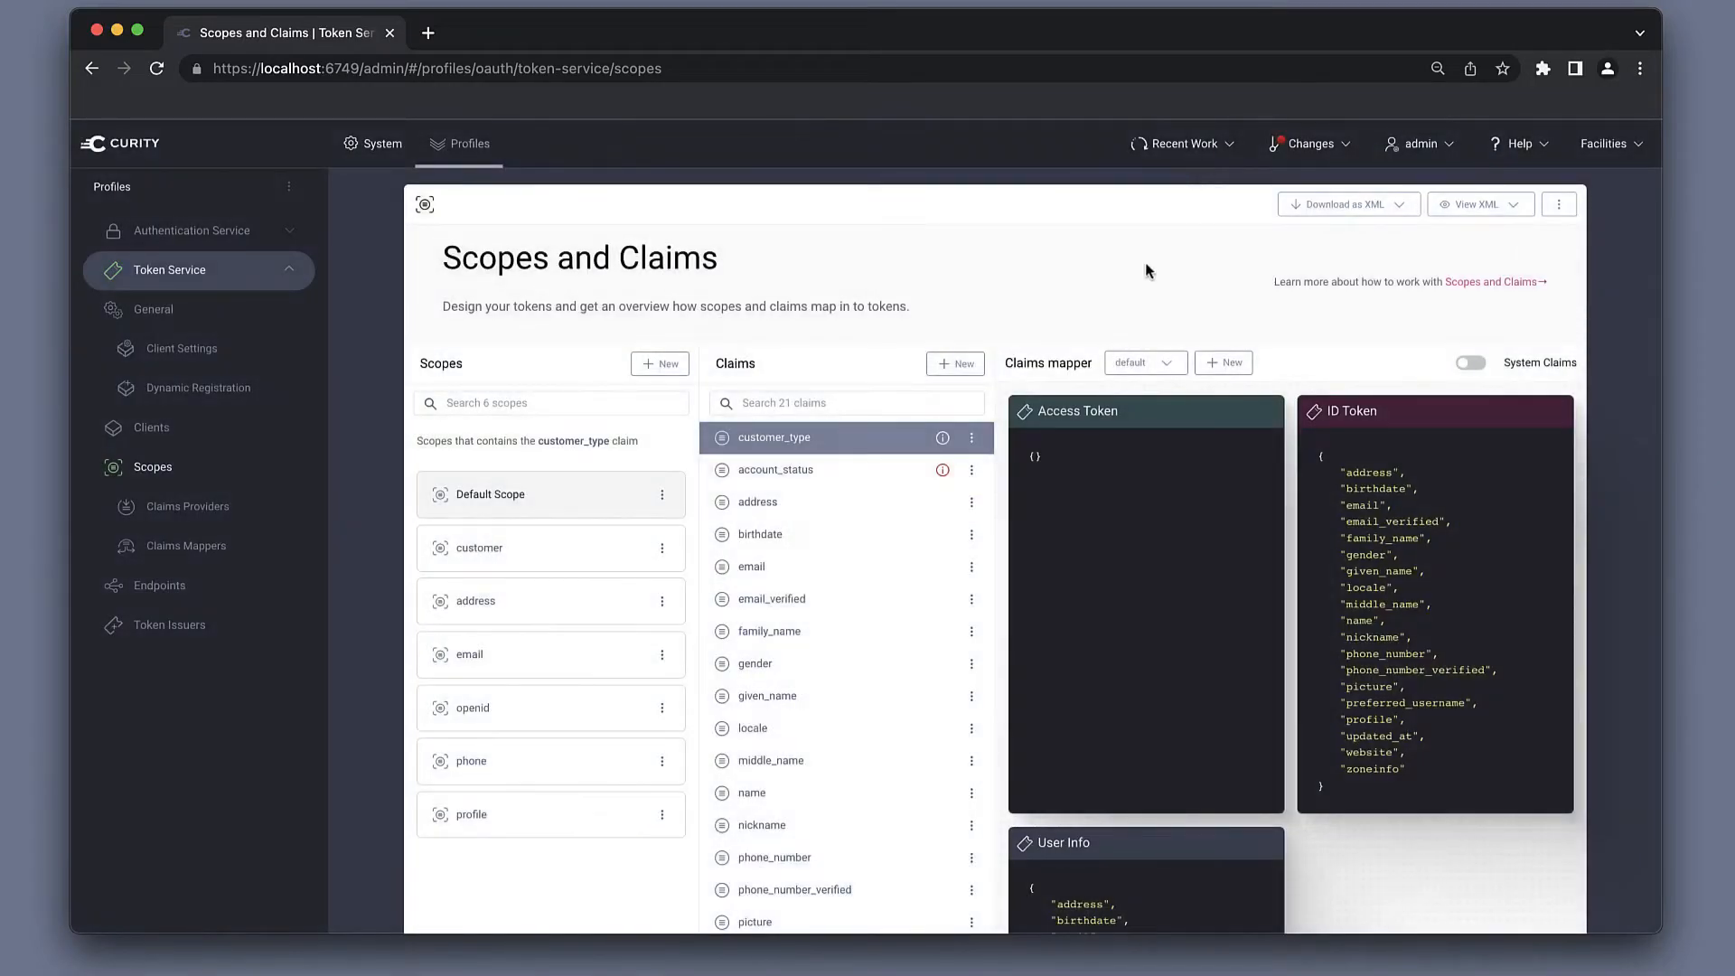
# Step: Add the customer_type and account_status claims to the customer scope
pyautogui.moveTo(942, 438)
pyautogui.click(894, 438)
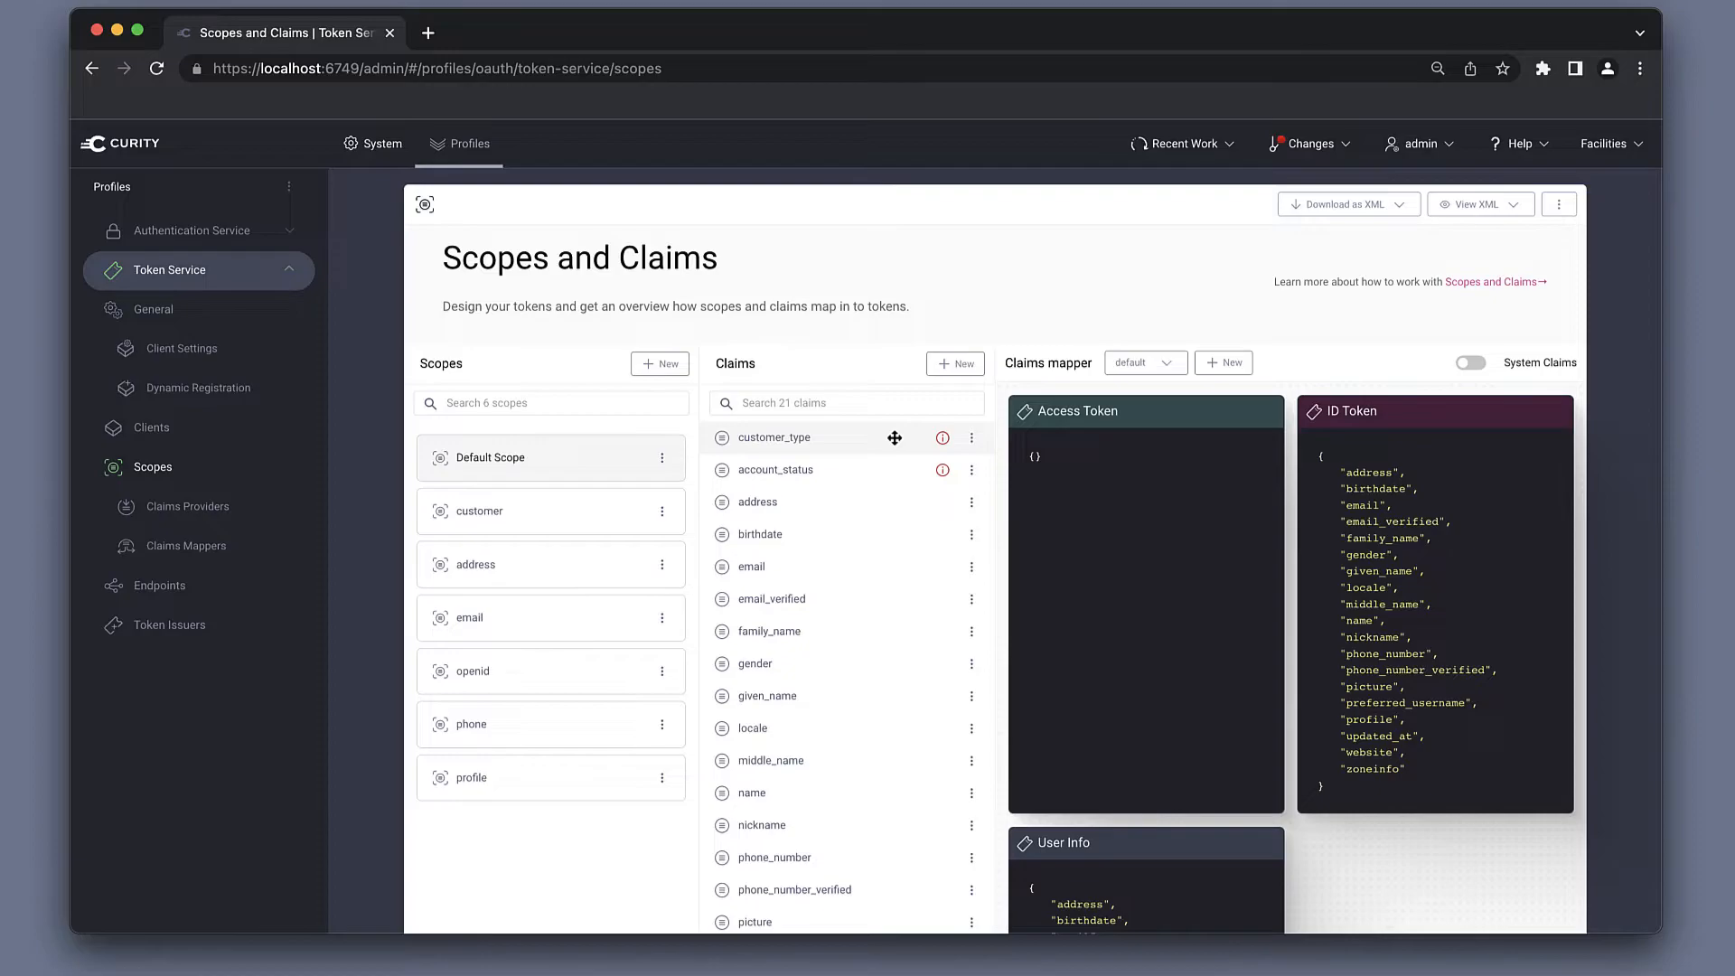
pyautogui.click(569, 509)
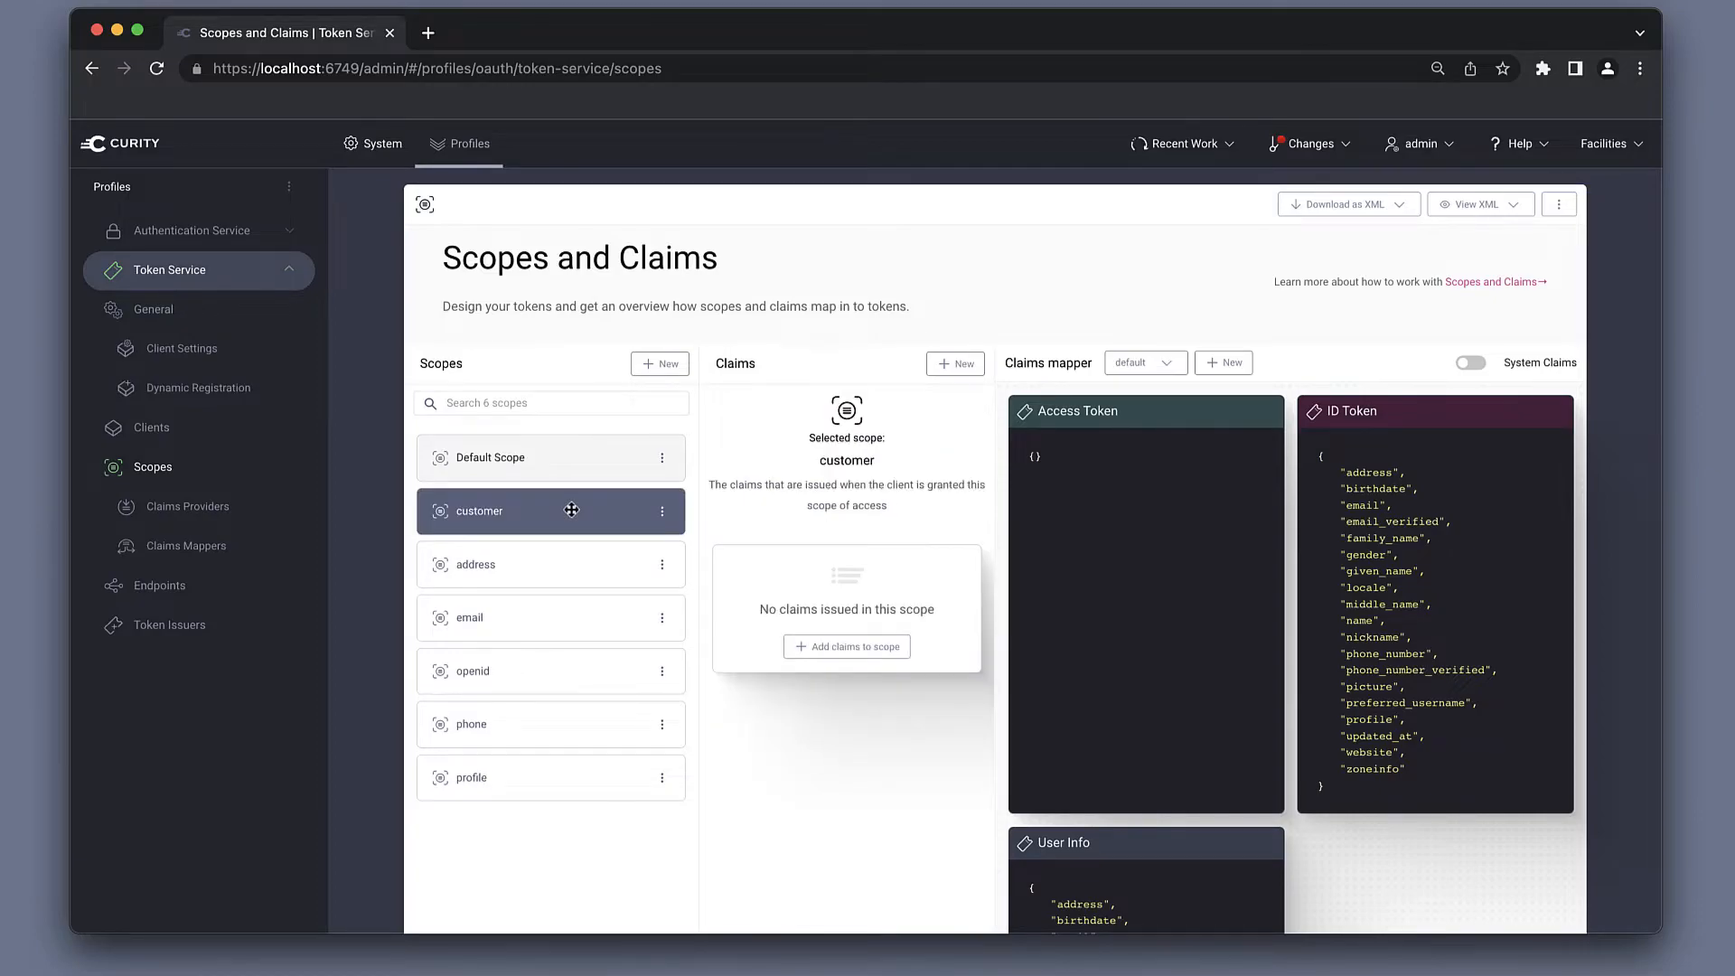
pyautogui.click(848, 651)
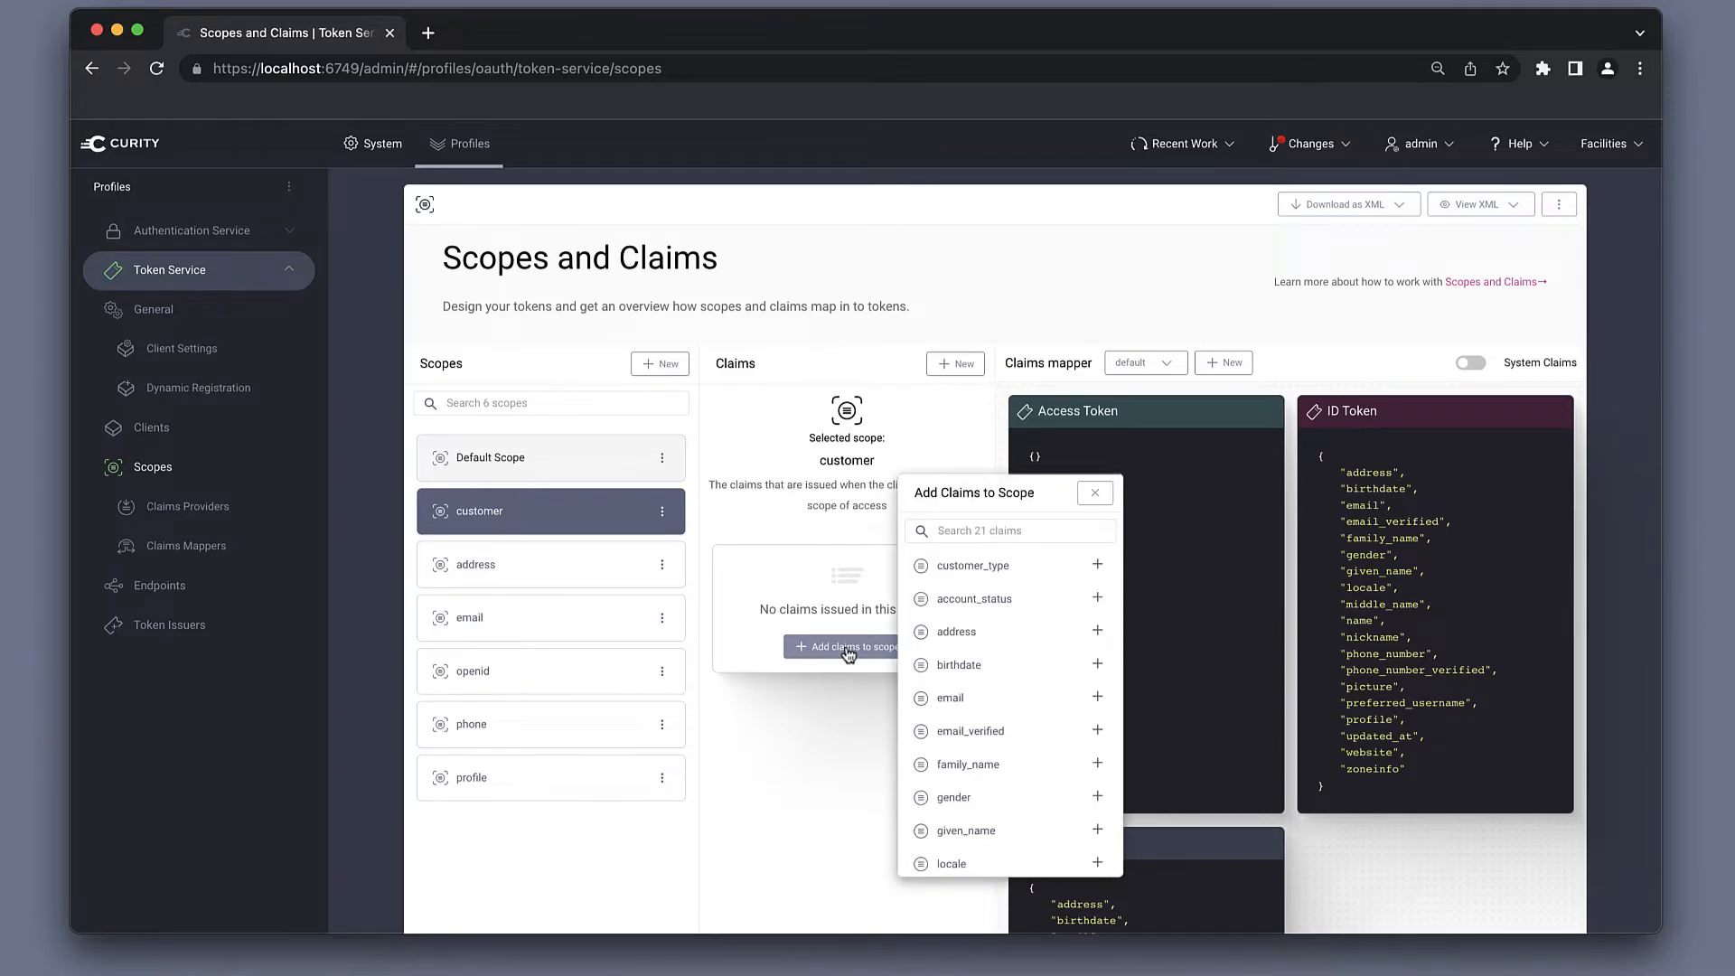
pyautogui.click(1098, 567)
pyautogui.click(1098, 566)
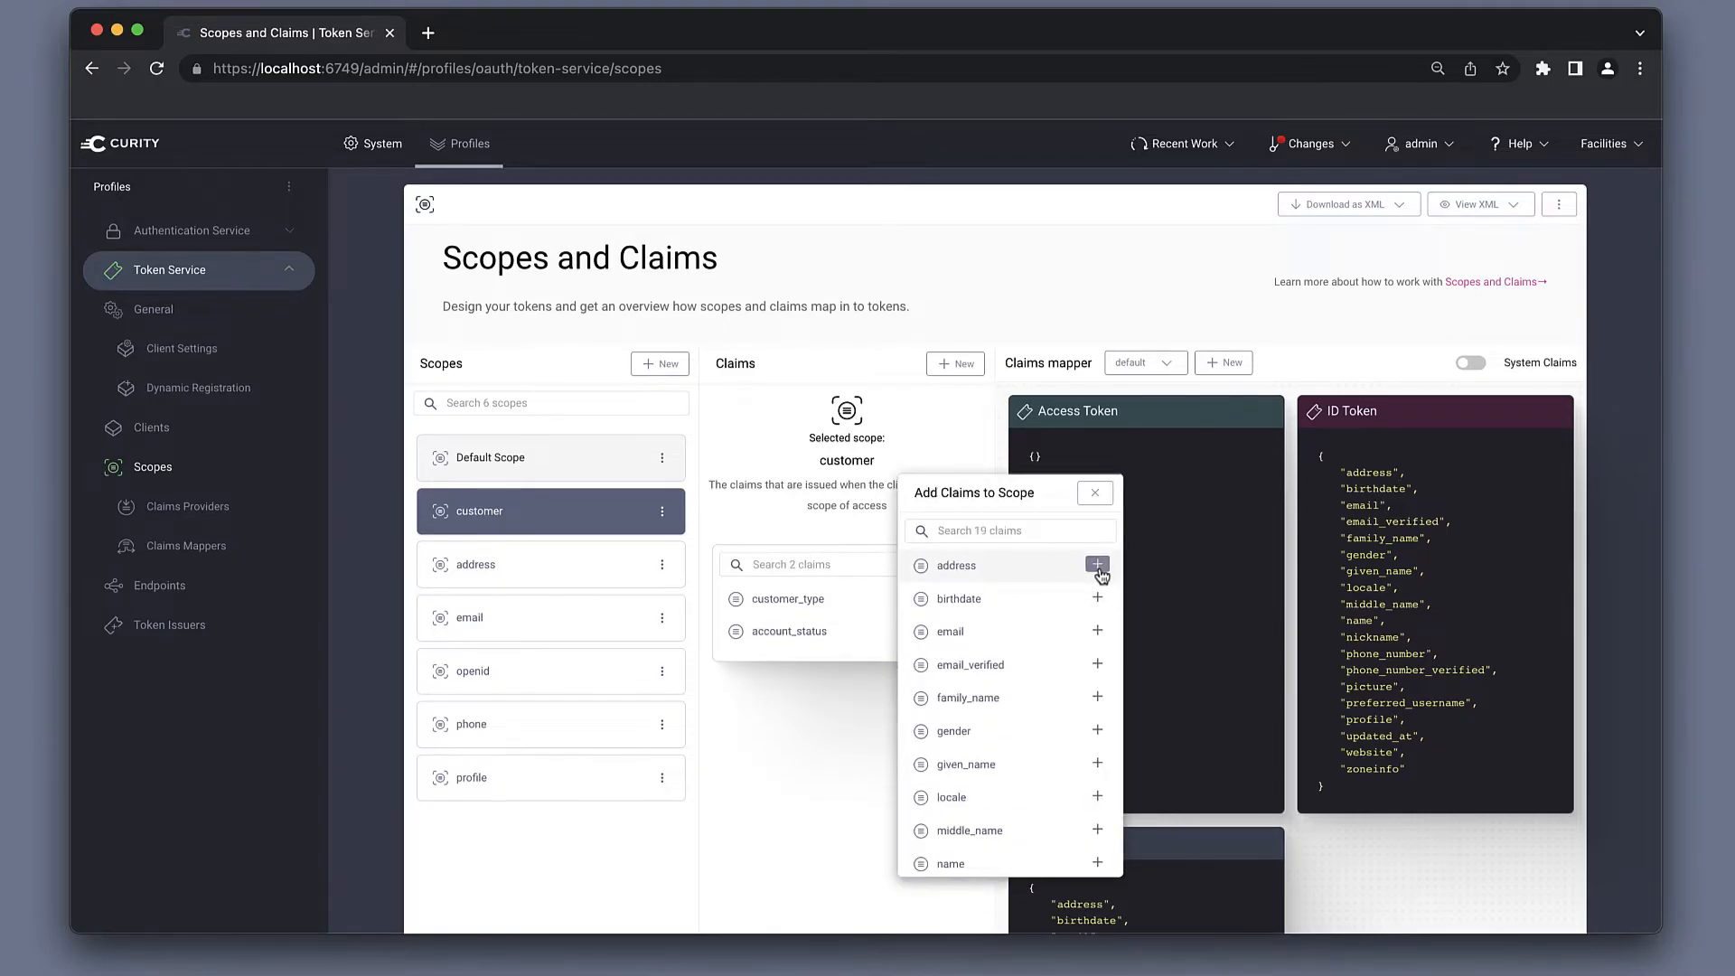
pyautogui.click(767, 781)
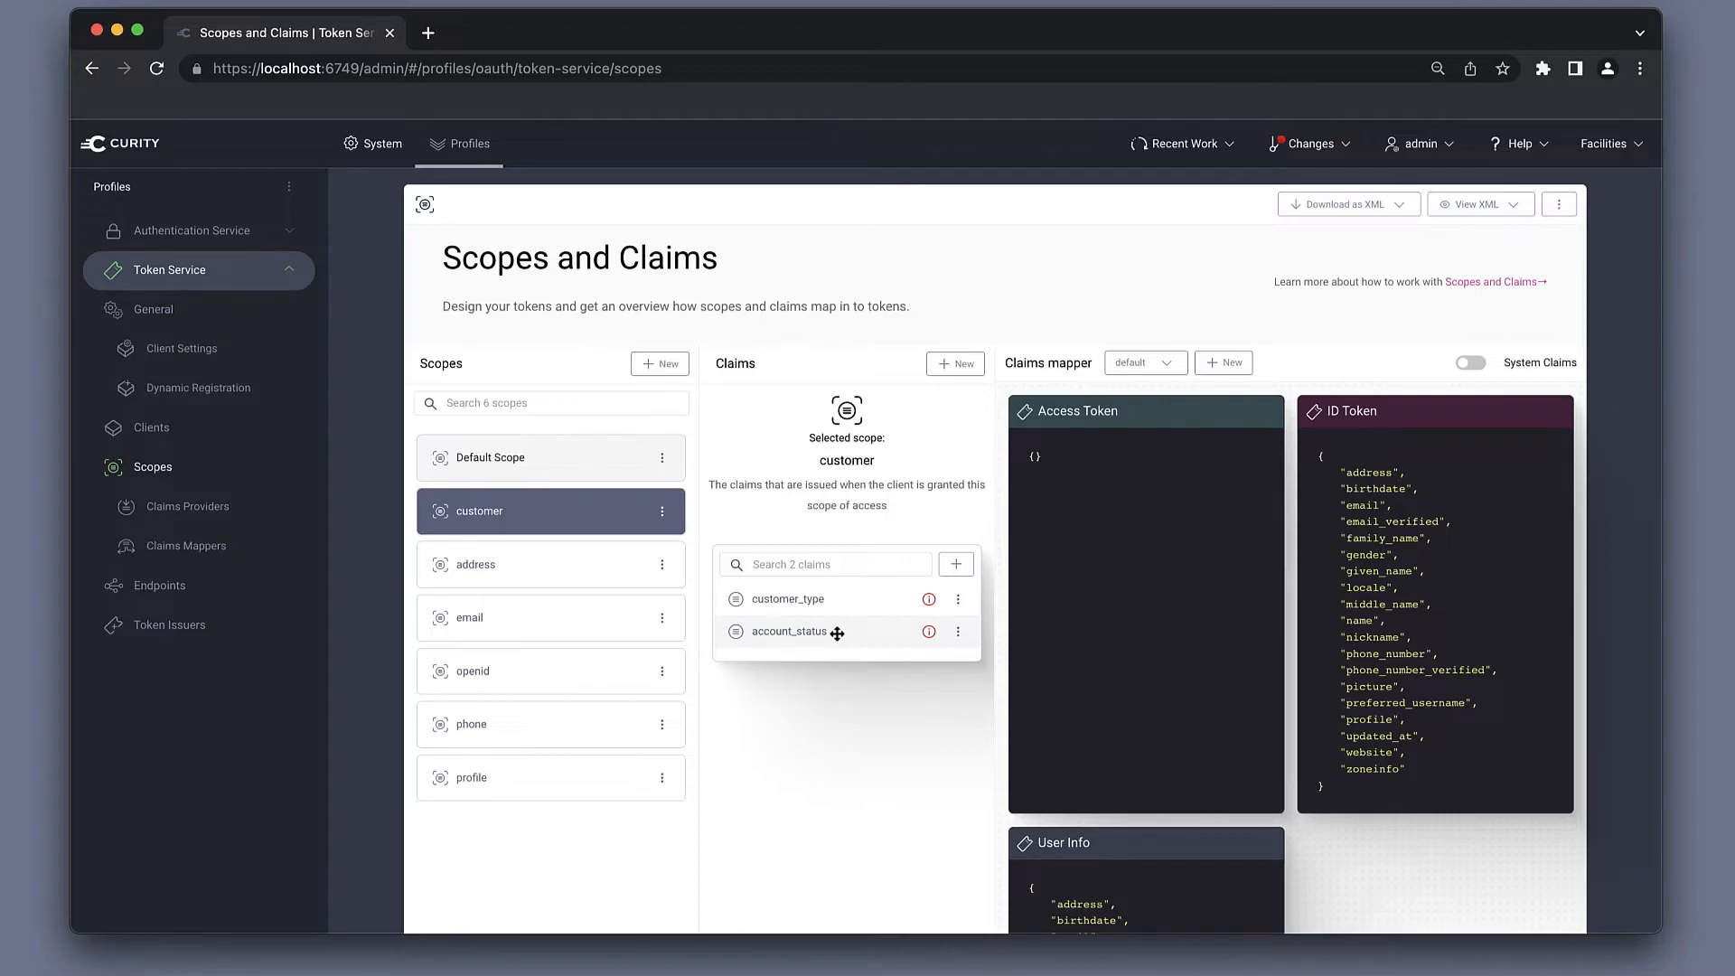
# Step: Map the customer scope's account_status and customer_type claims into the ID Token of the default claims mapper
pyautogui.moveTo(836, 633); pyautogui.dragTo(1413, 528)
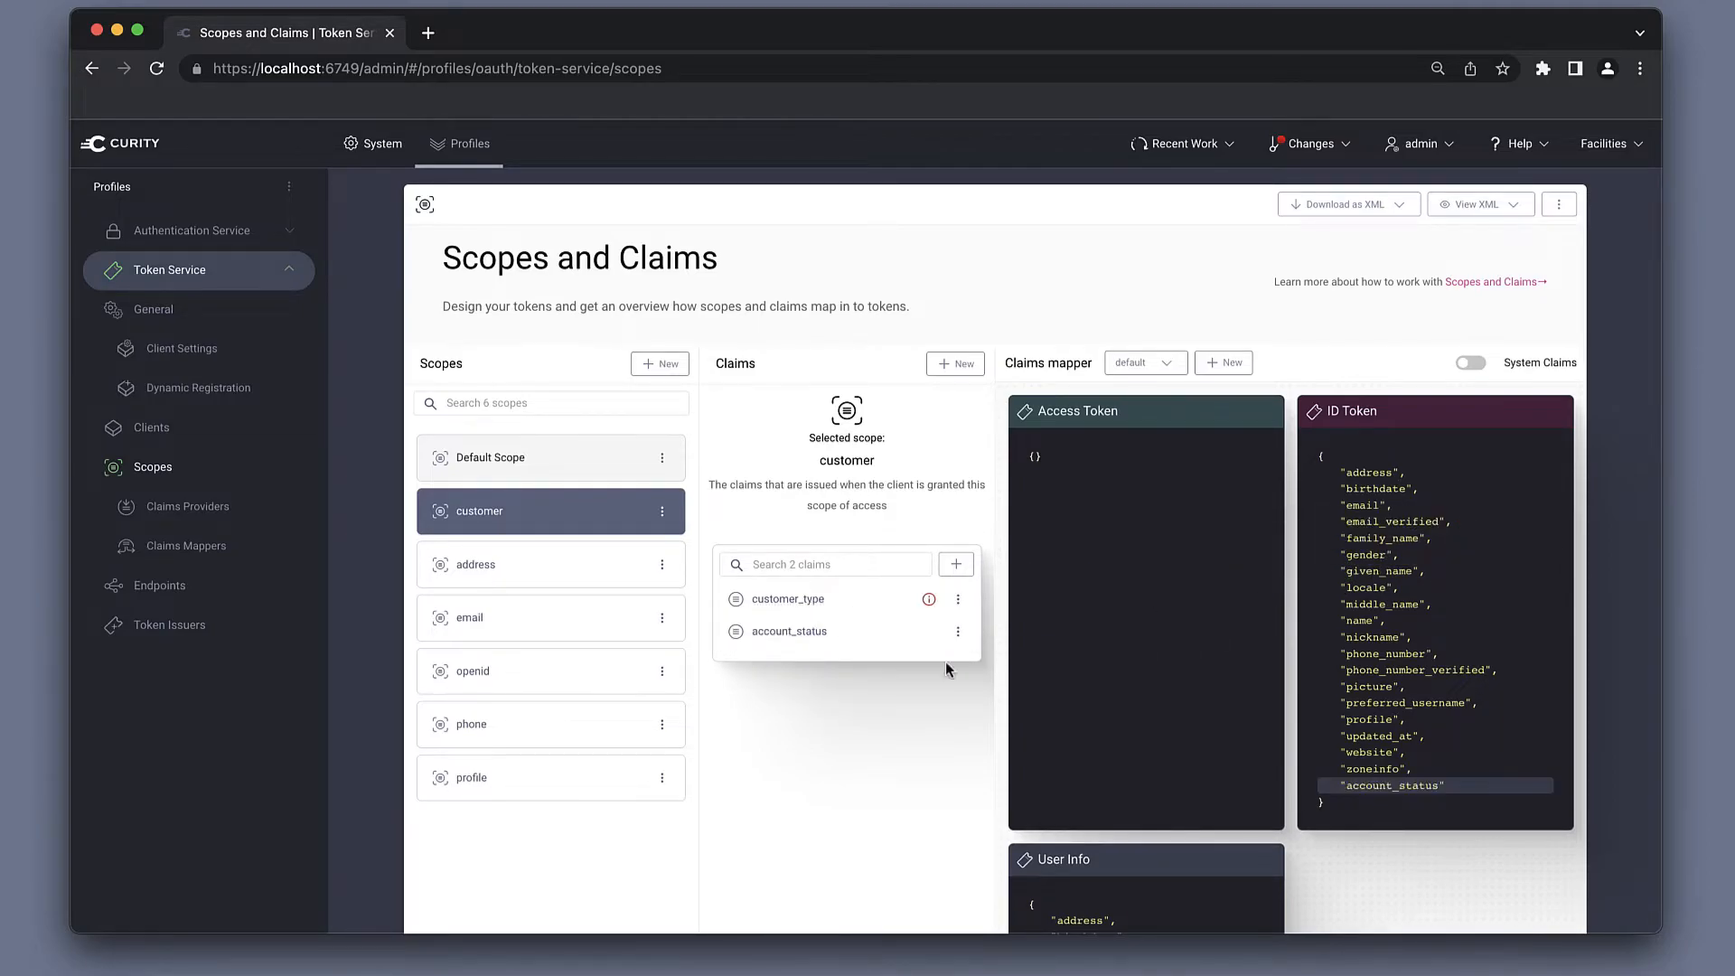
pyautogui.moveTo(808, 604); pyautogui.dragTo(1355, 638)
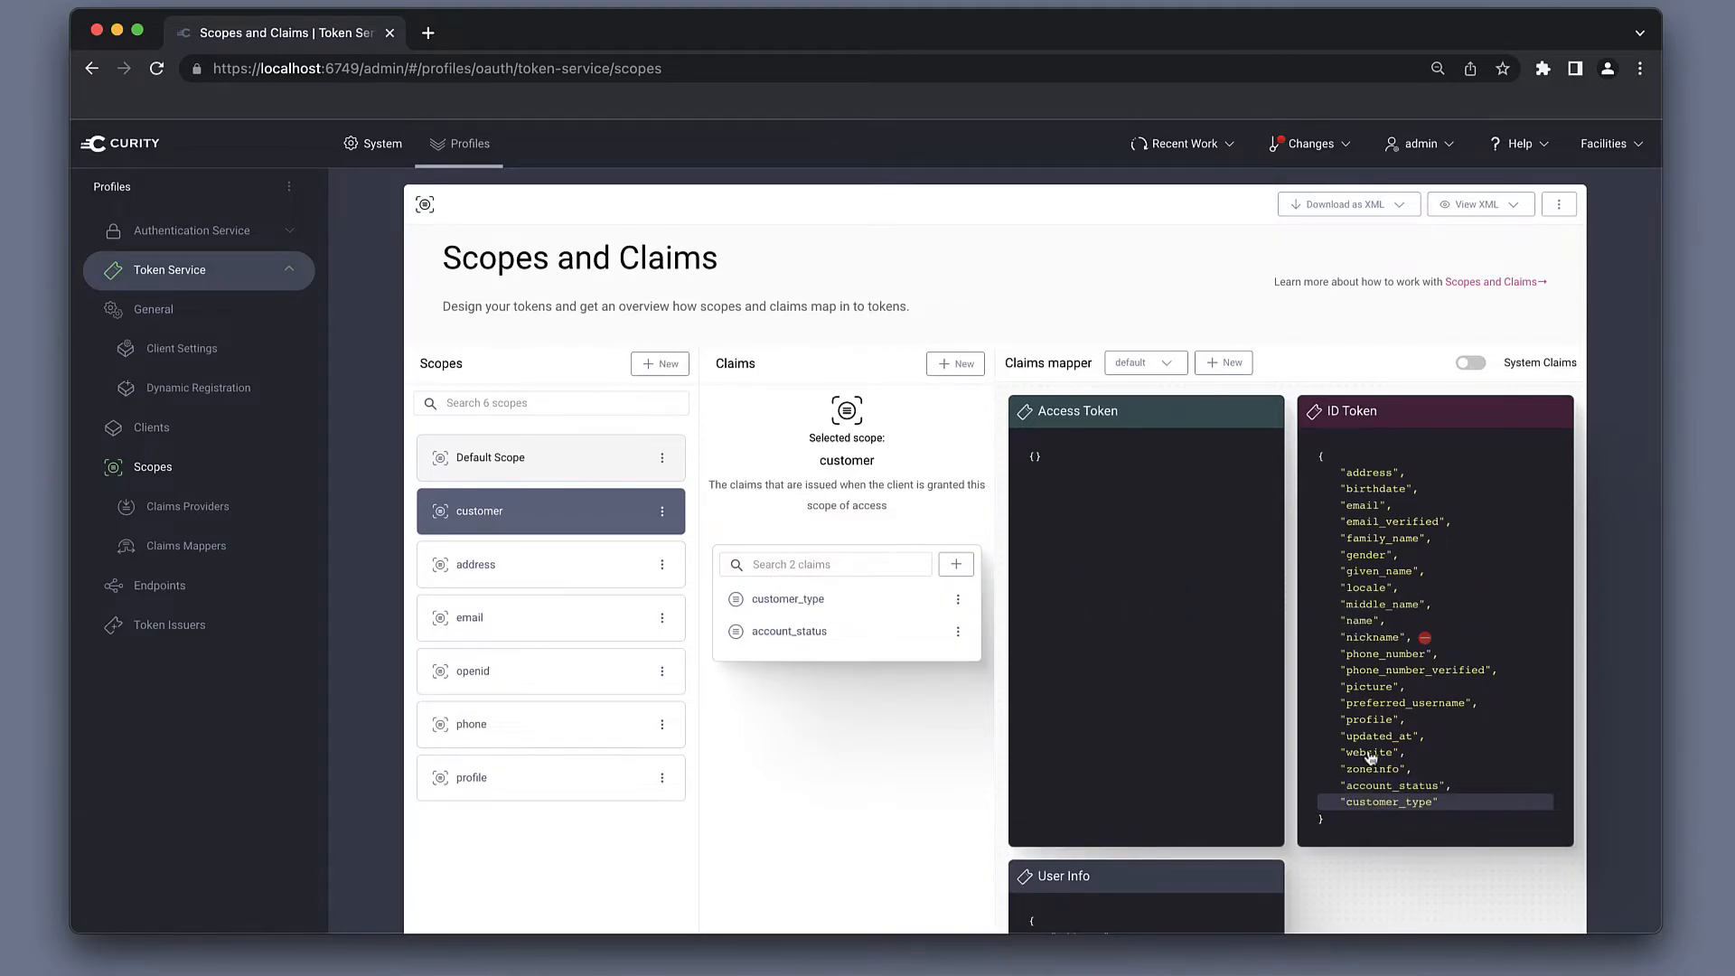
pyautogui.moveTo(1377, 805)
# Step: Open the demo client's scopes and claims settings and add the customer scope to it
pyautogui.click(155, 430)
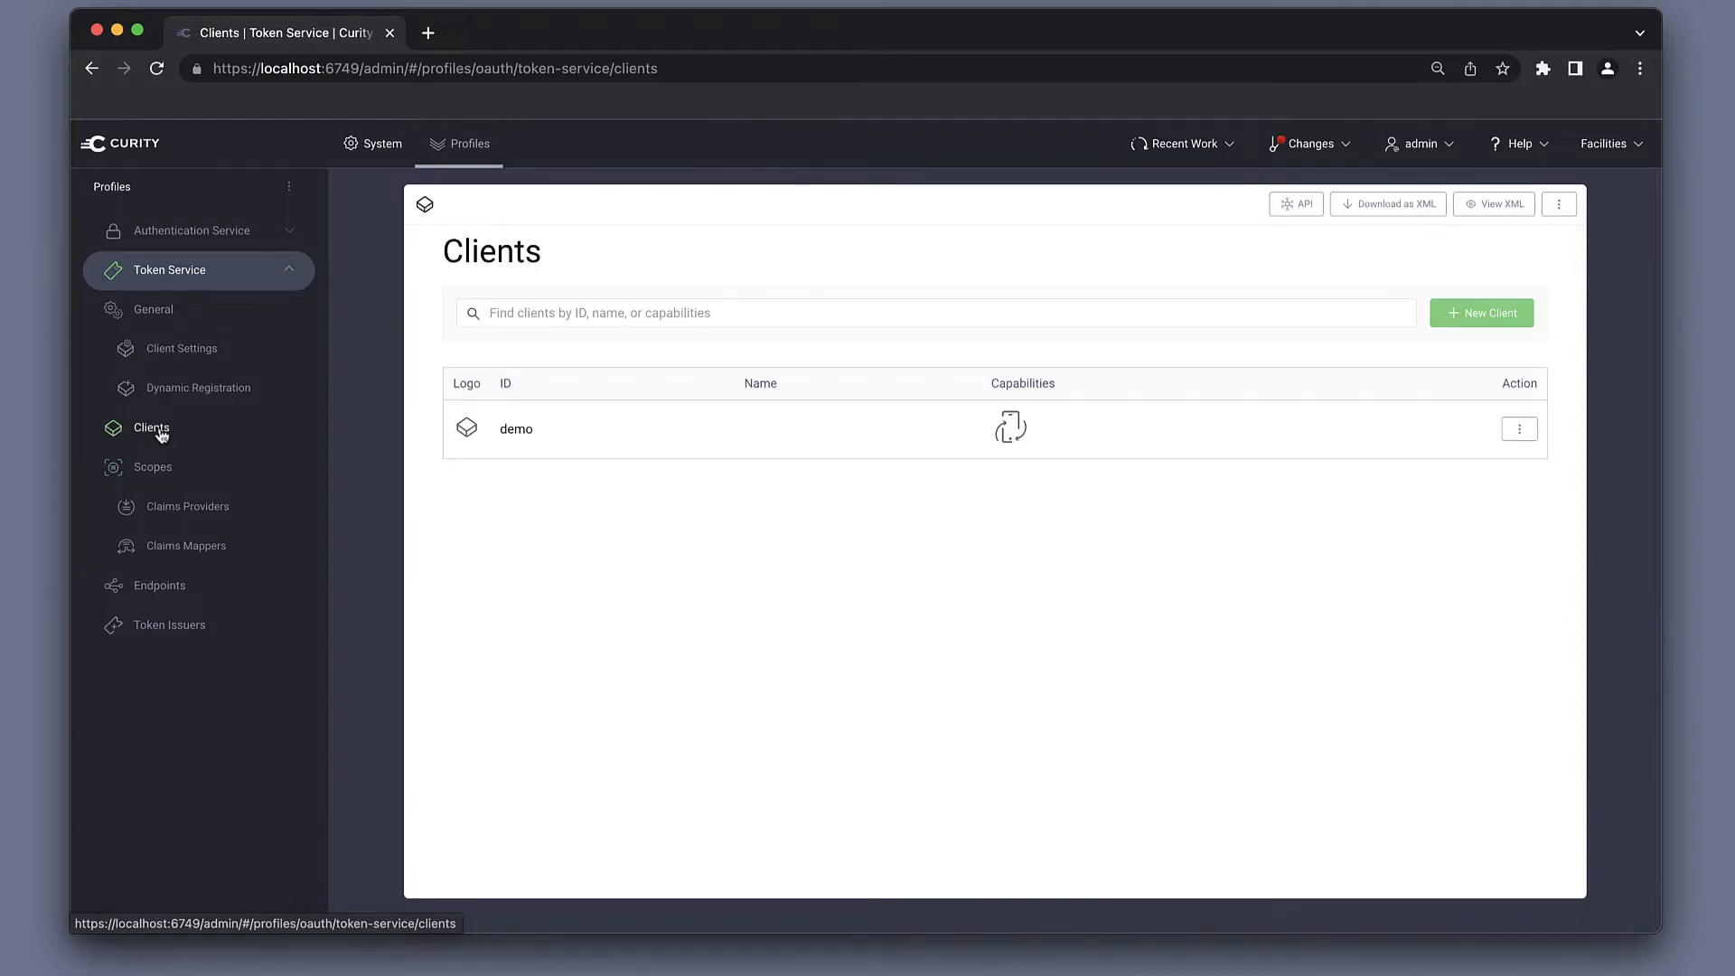
pyautogui.click(533, 439)
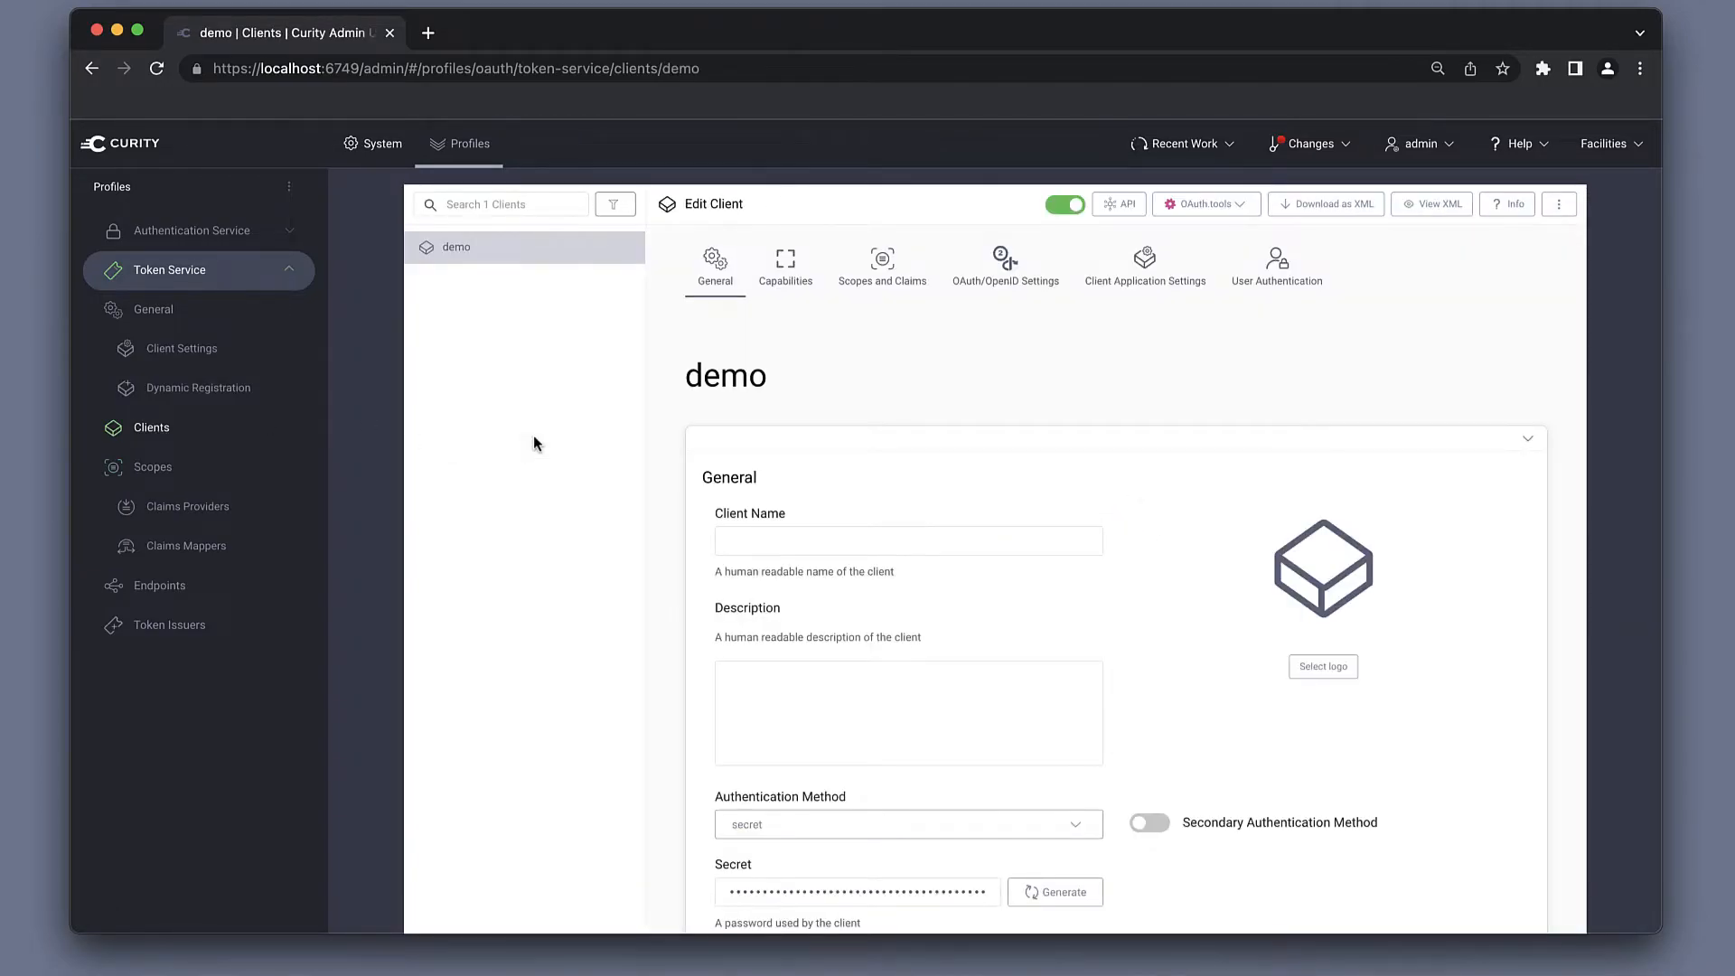
pyautogui.click(873, 282)
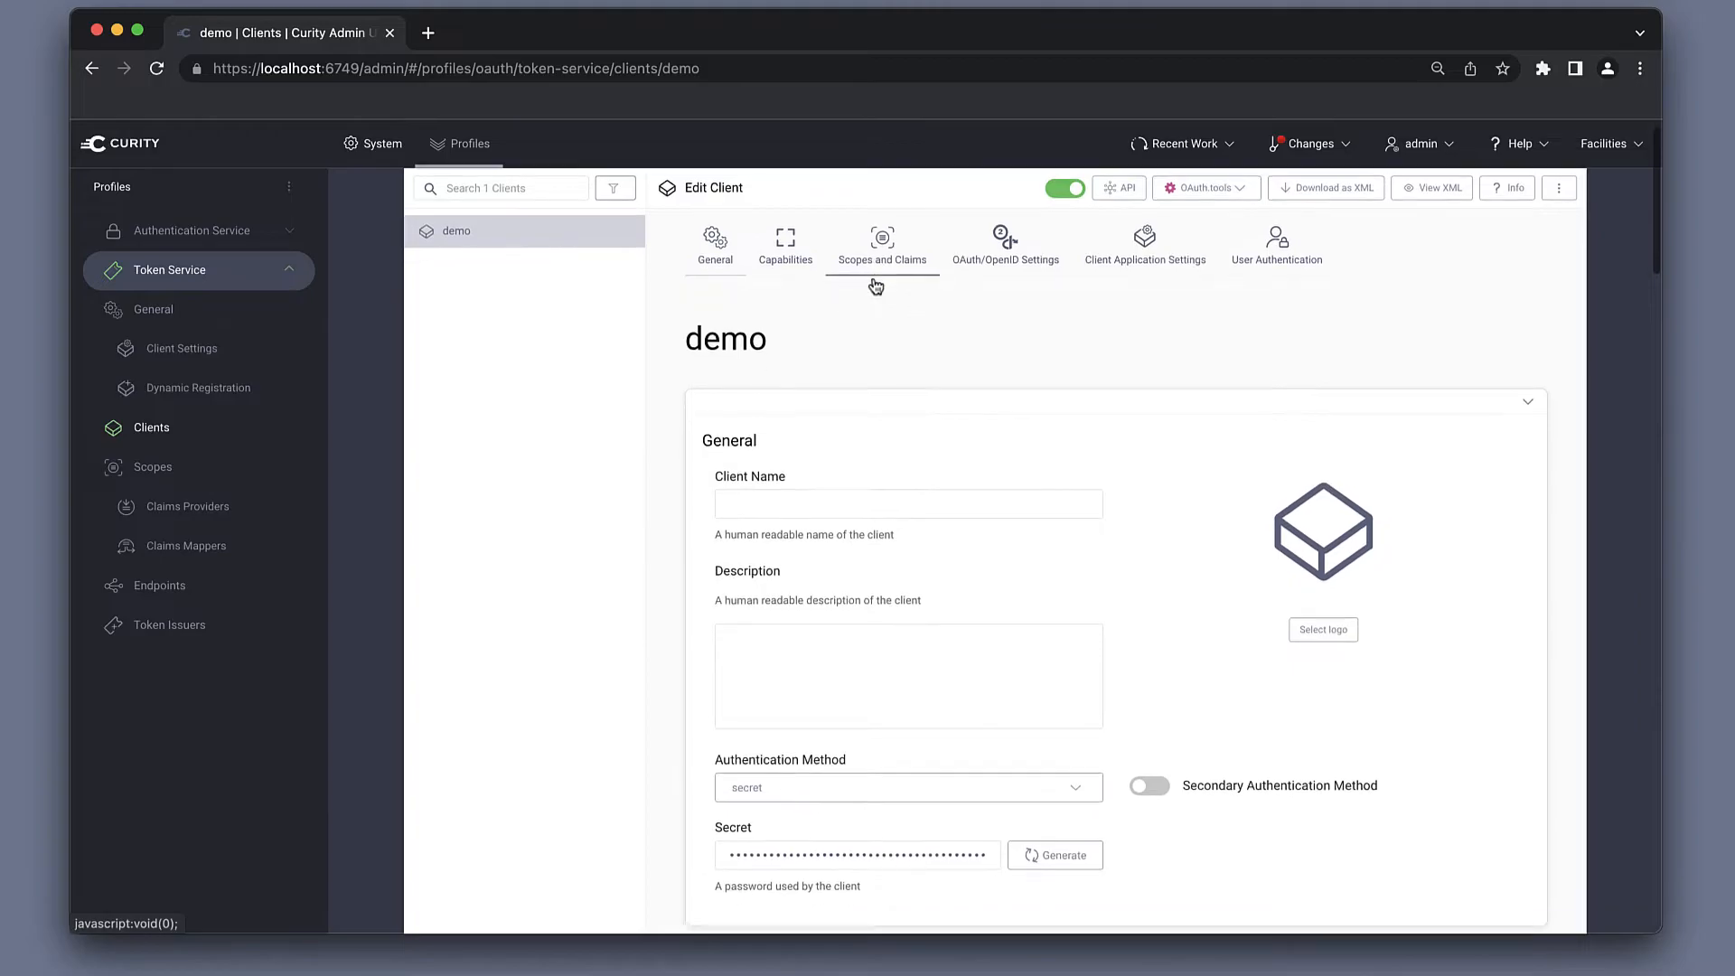
pyautogui.click(829, 376)
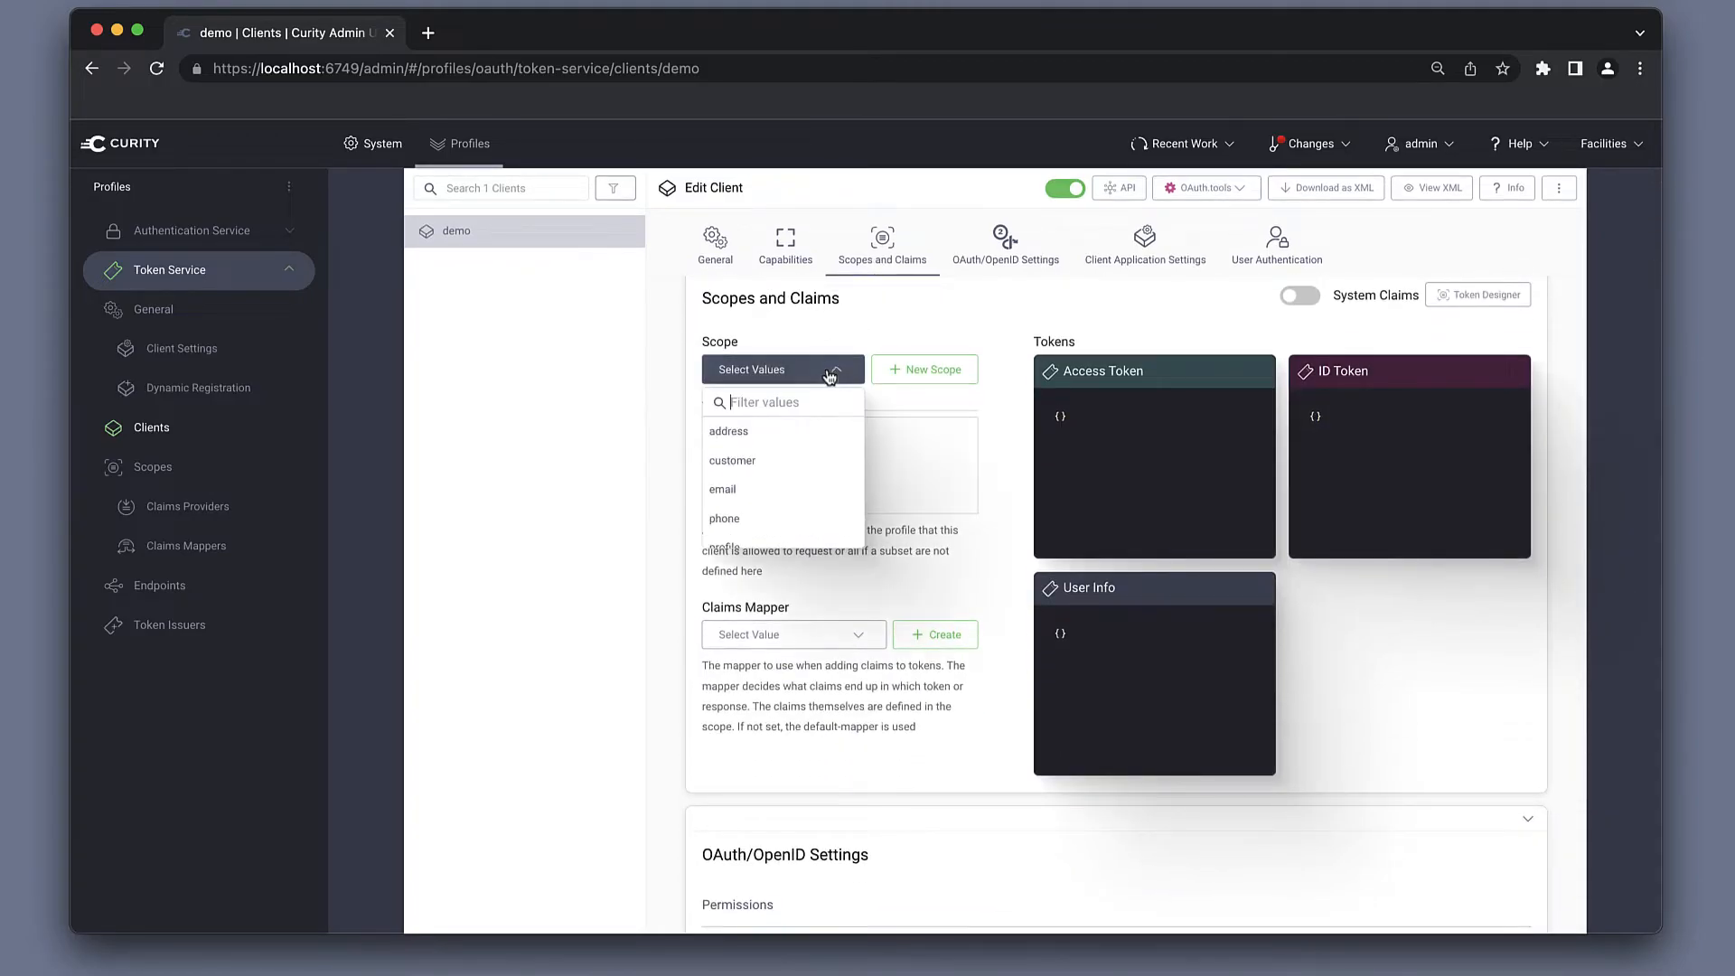
pyautogui.click(795, 453)
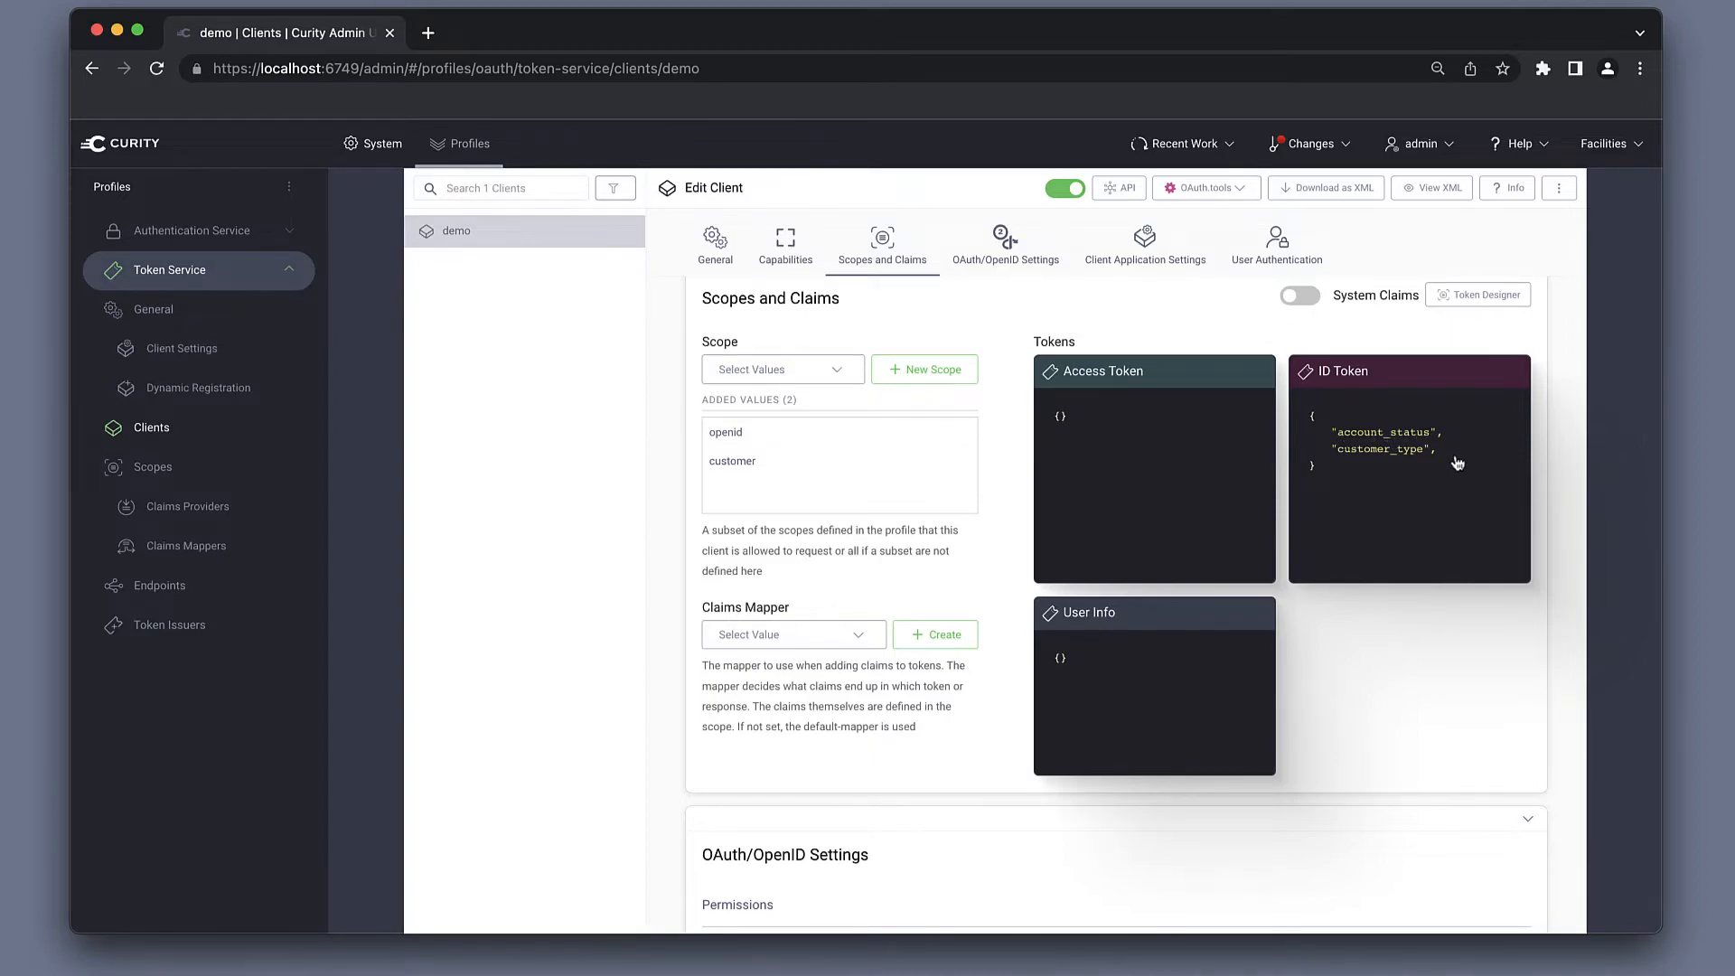
# Step: Commit the pending configuration changes with the comment "added customer scope and claims"
pyautogui.scroll(1, 1457, 463)
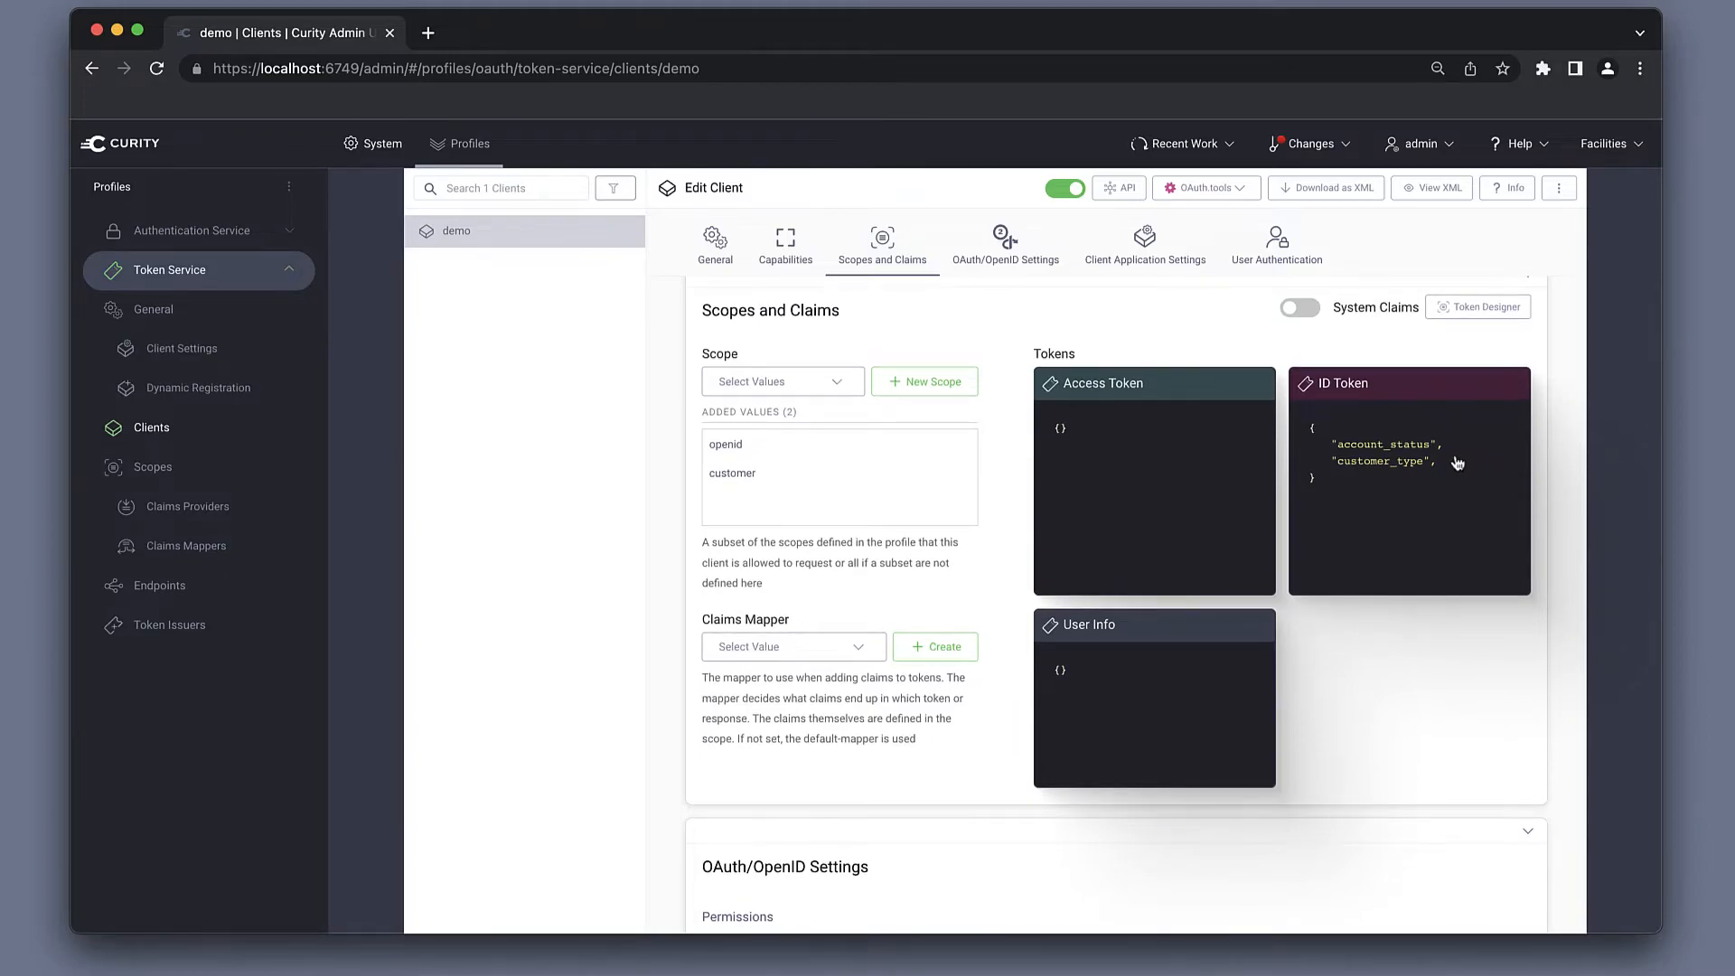
pyautogui.click(1319, 155)
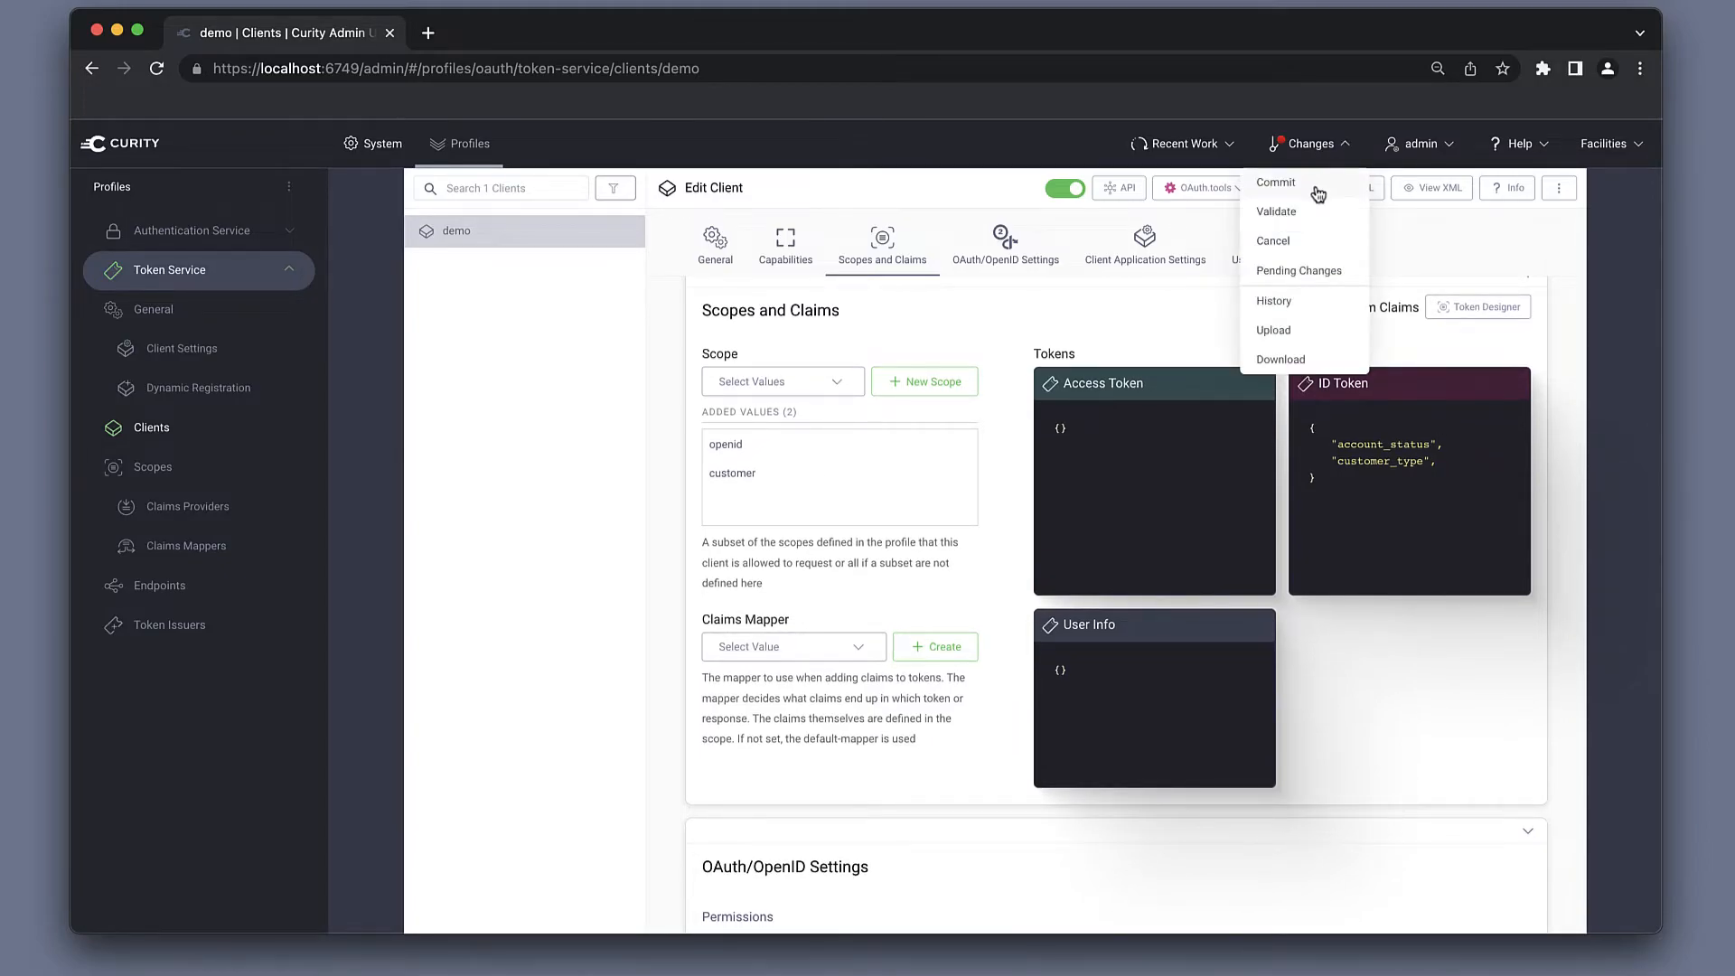
pyautogui.click(1317, 191)
pyautogui.write('added customer')
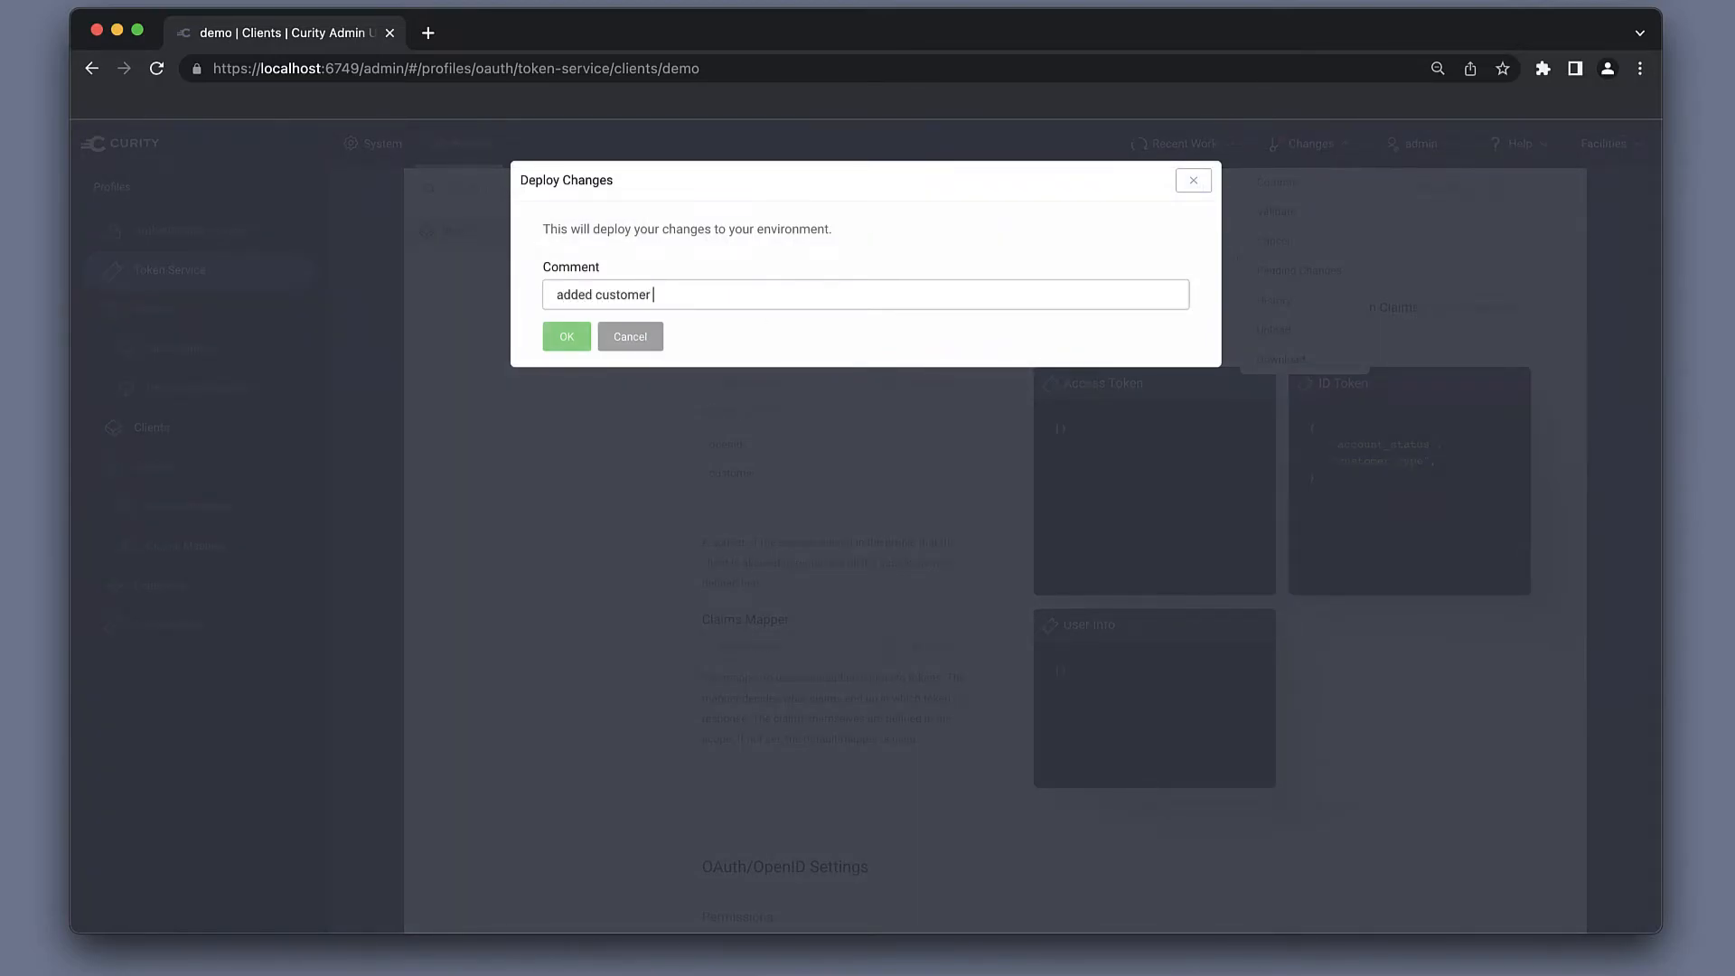
pyautogui.write('ope and claims')
pyautogui.click(566, 336)
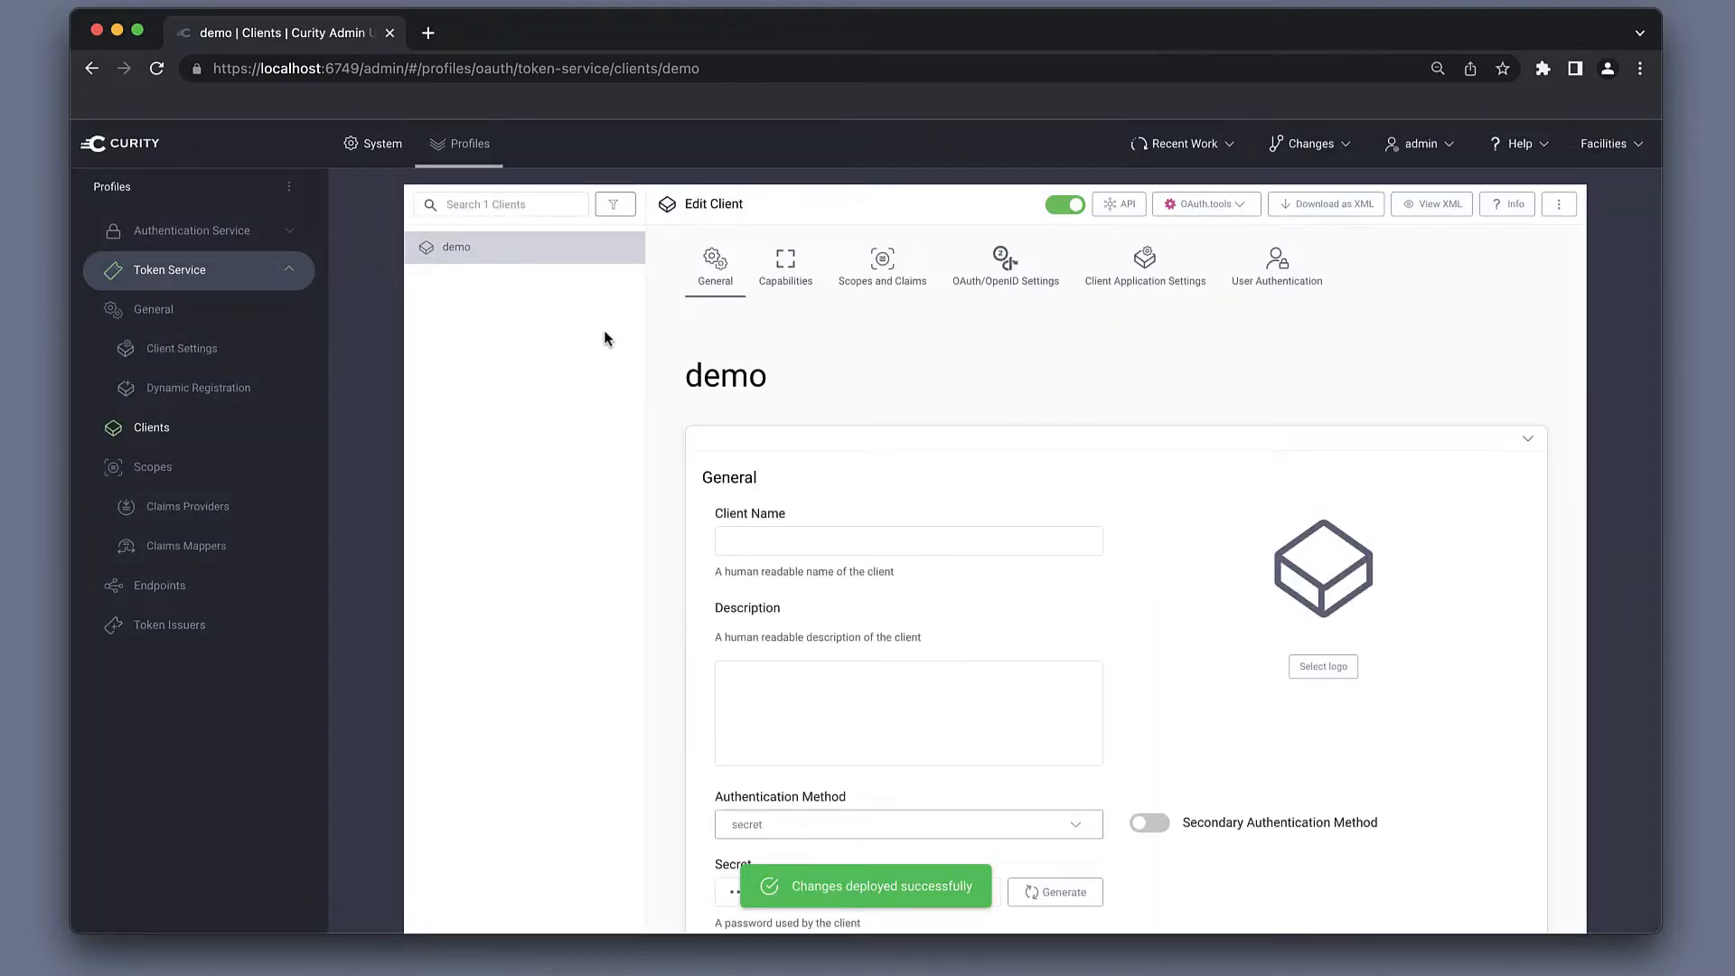
# Step: Go from the demo client's scopes and claims to the Token Designer and open the customer scope's account_status claim for editing
pyautogui.click(873, 276)
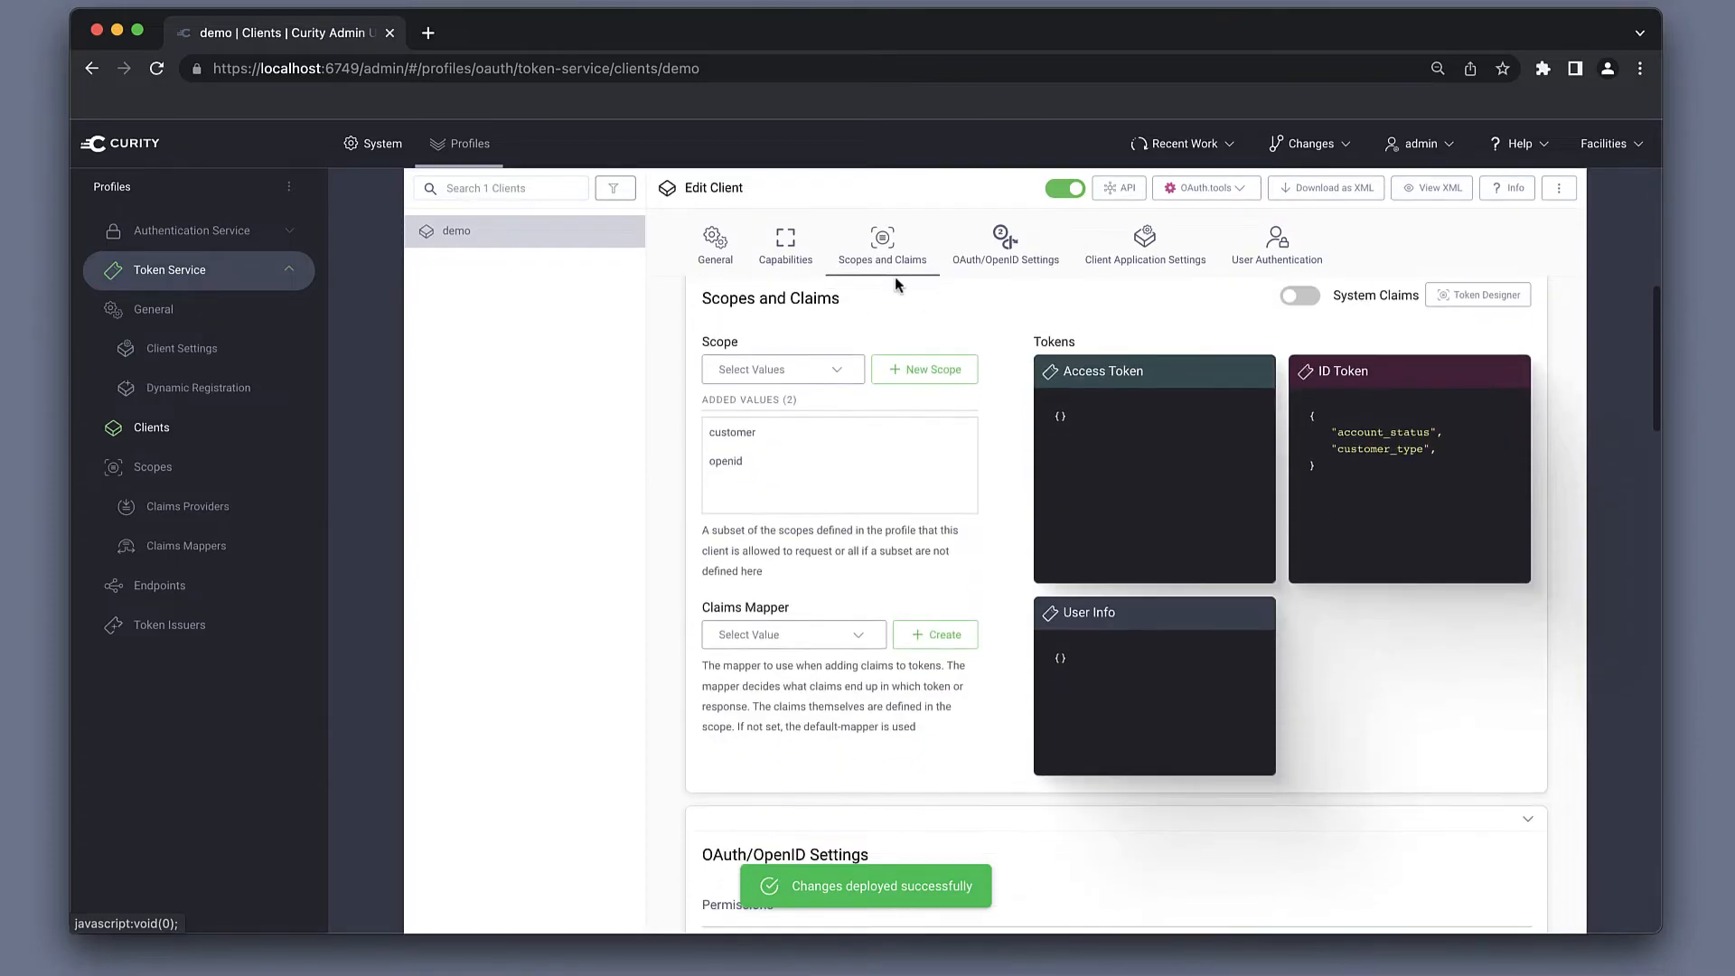
pyautogui.click(1478, 295)
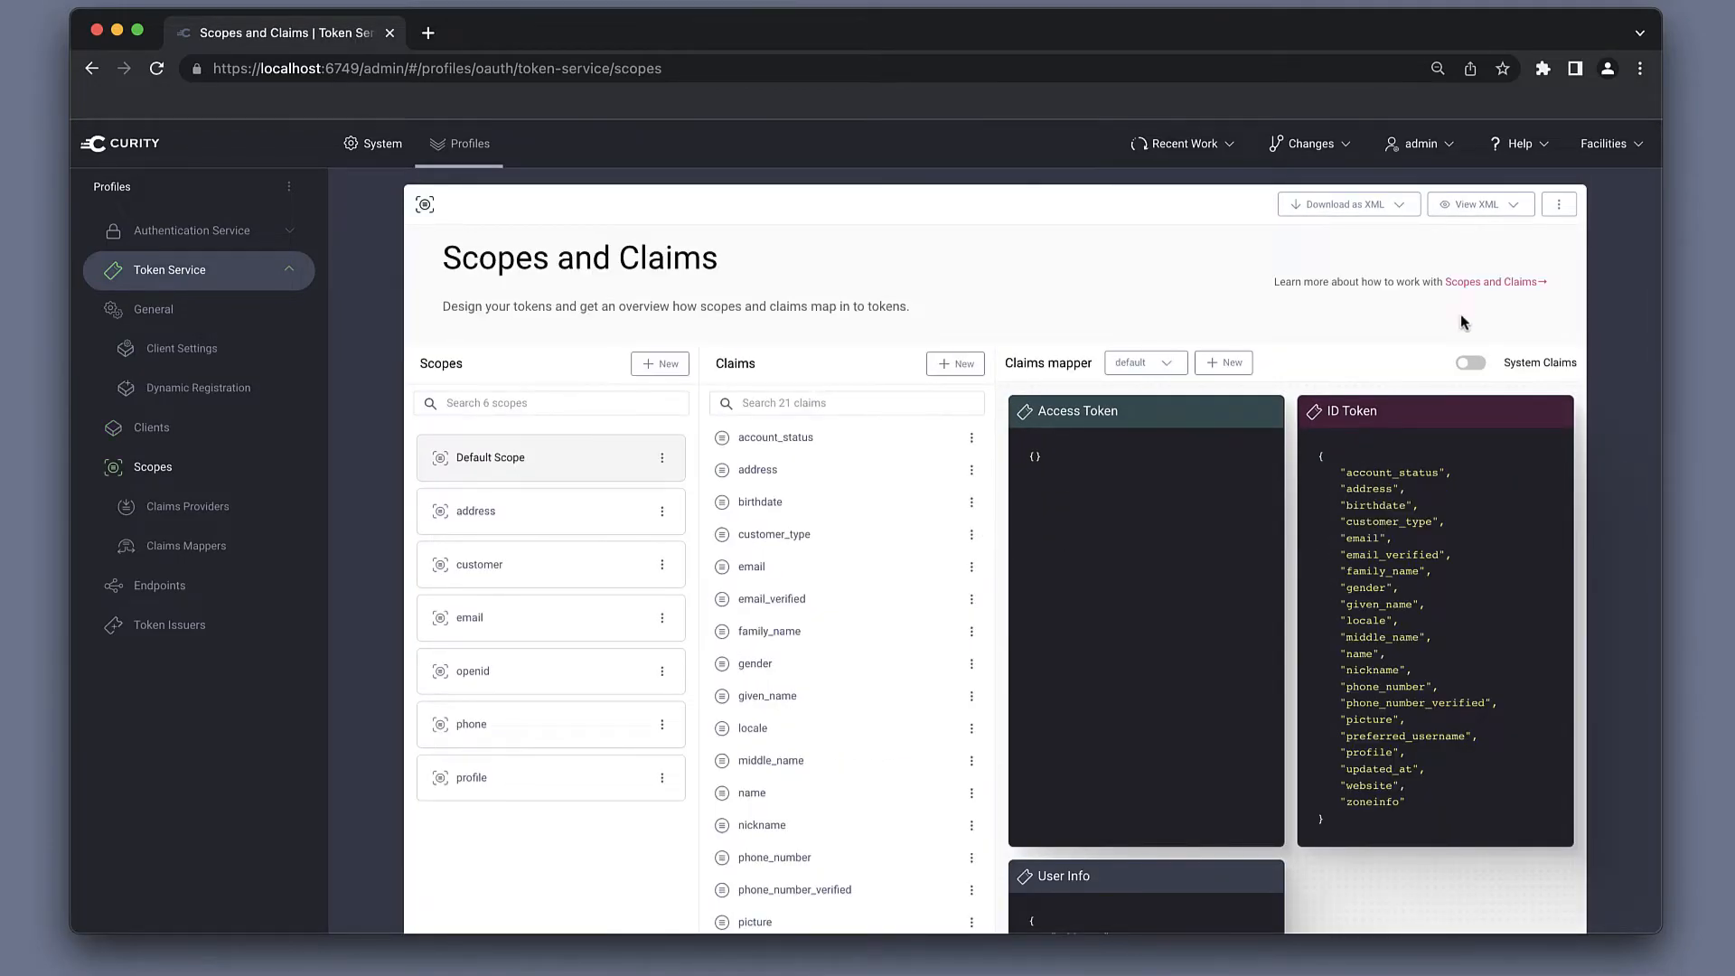
pyautogui.click(545, 560)
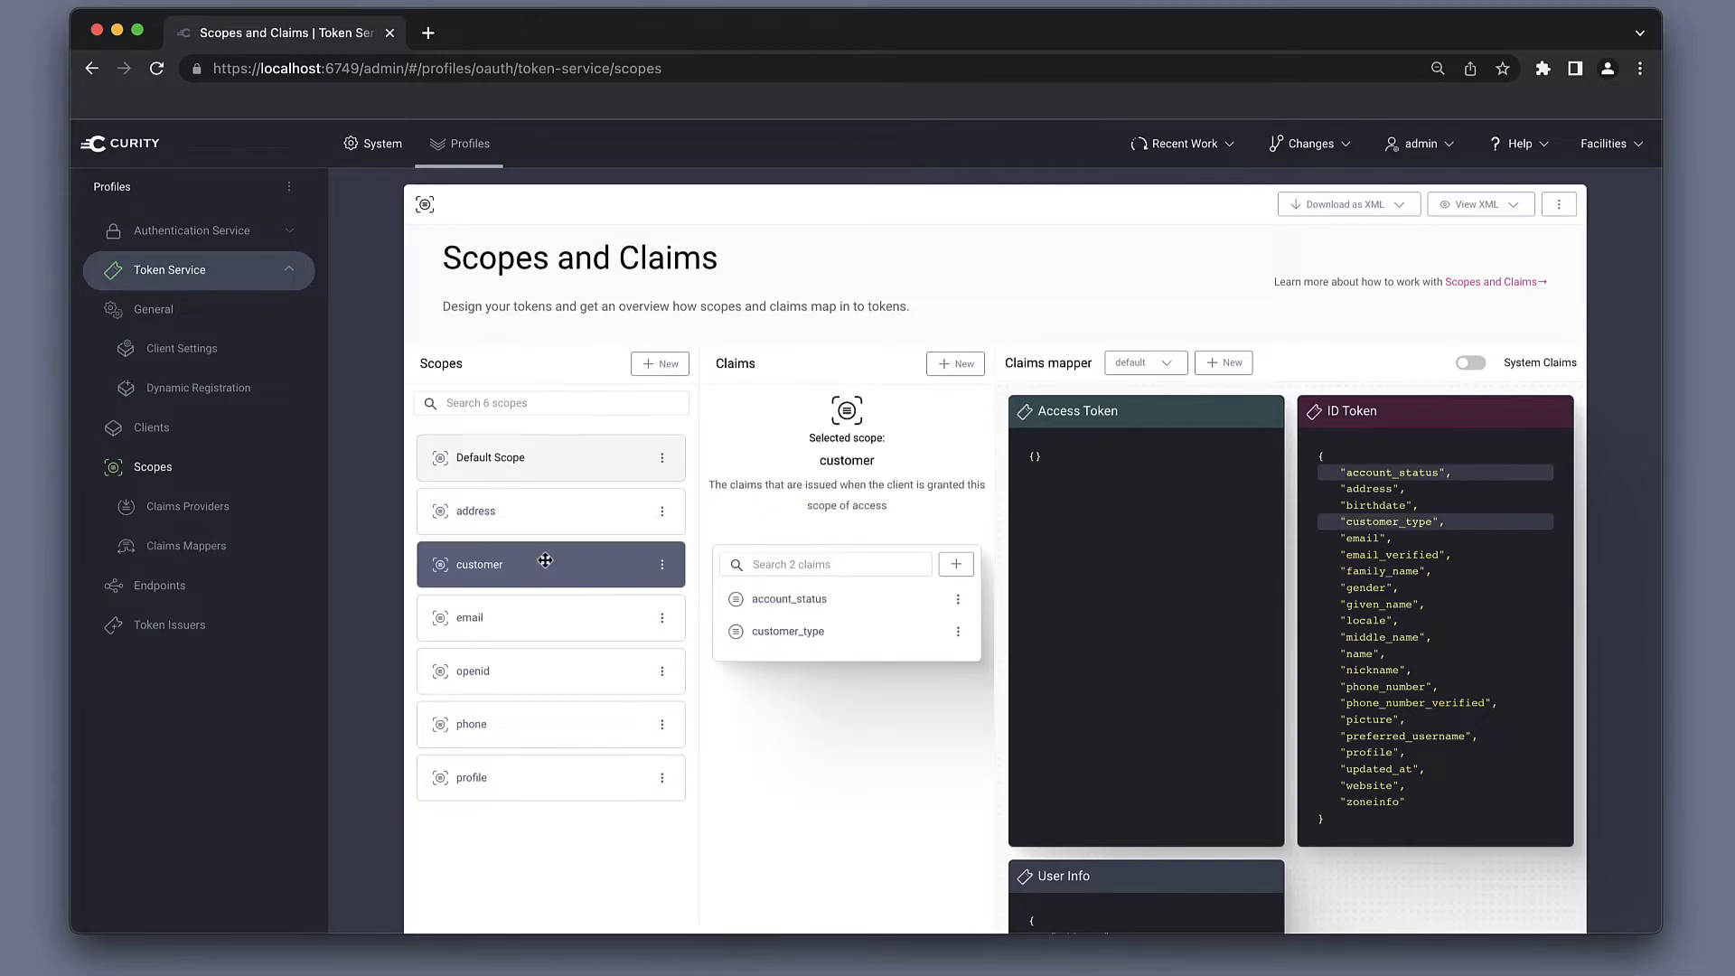
pyautogui.click(958, 601)
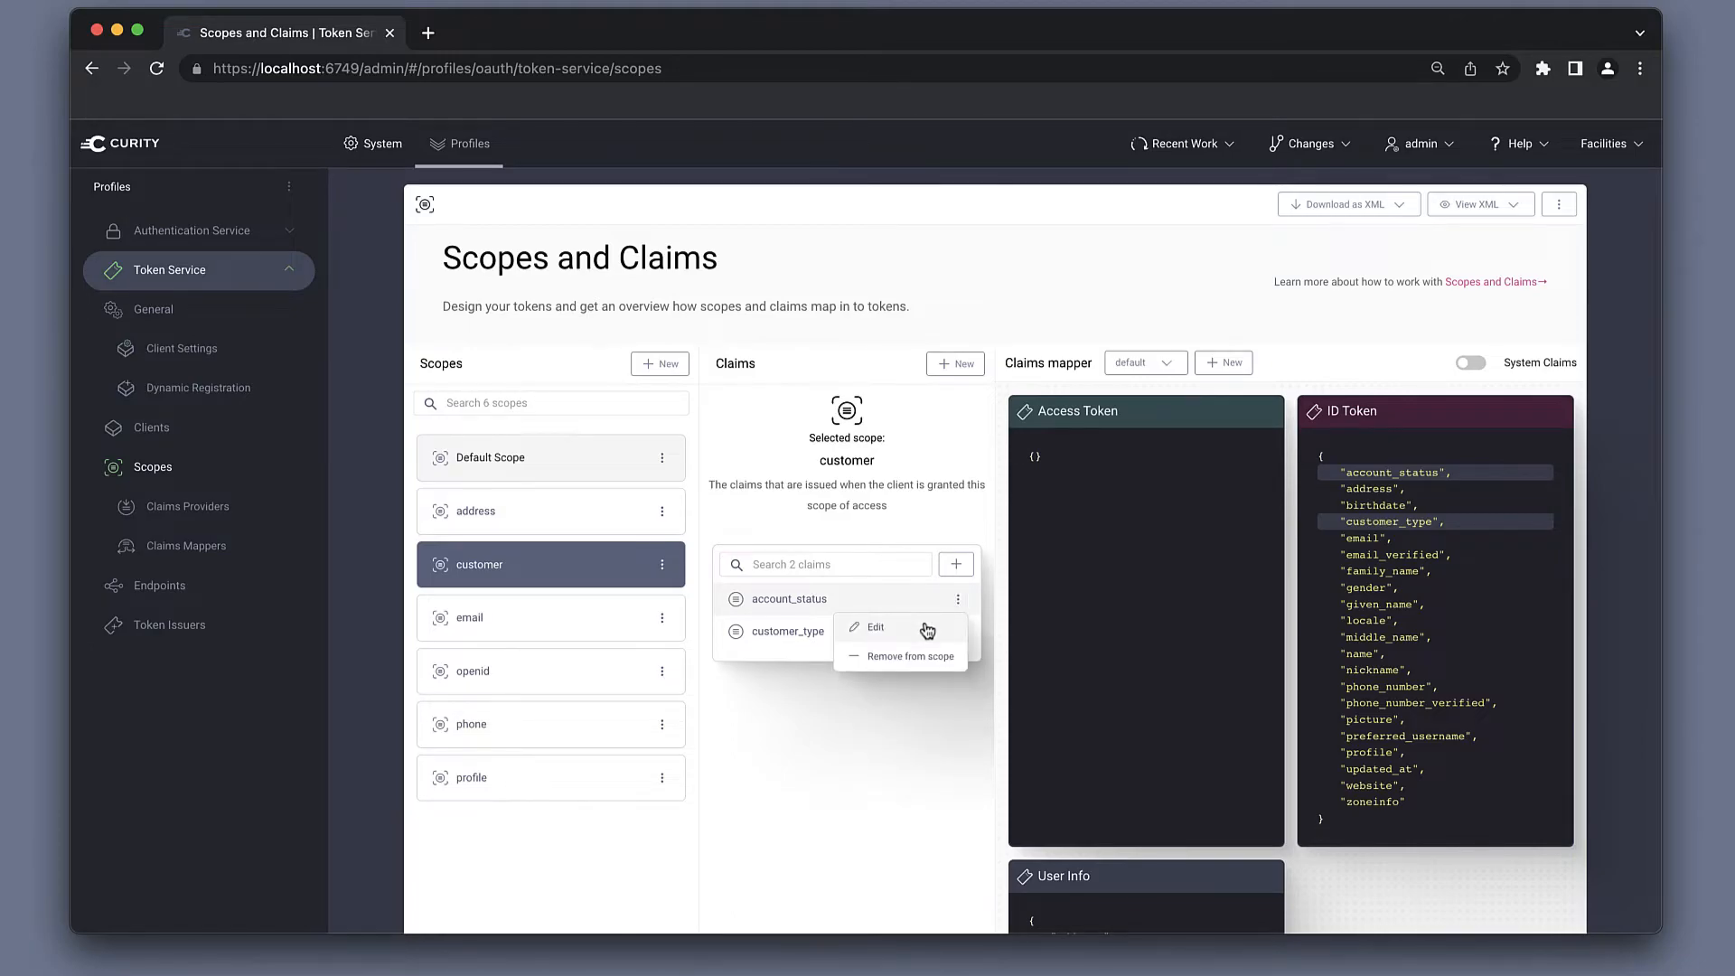
pyautogui.click(925, 628)
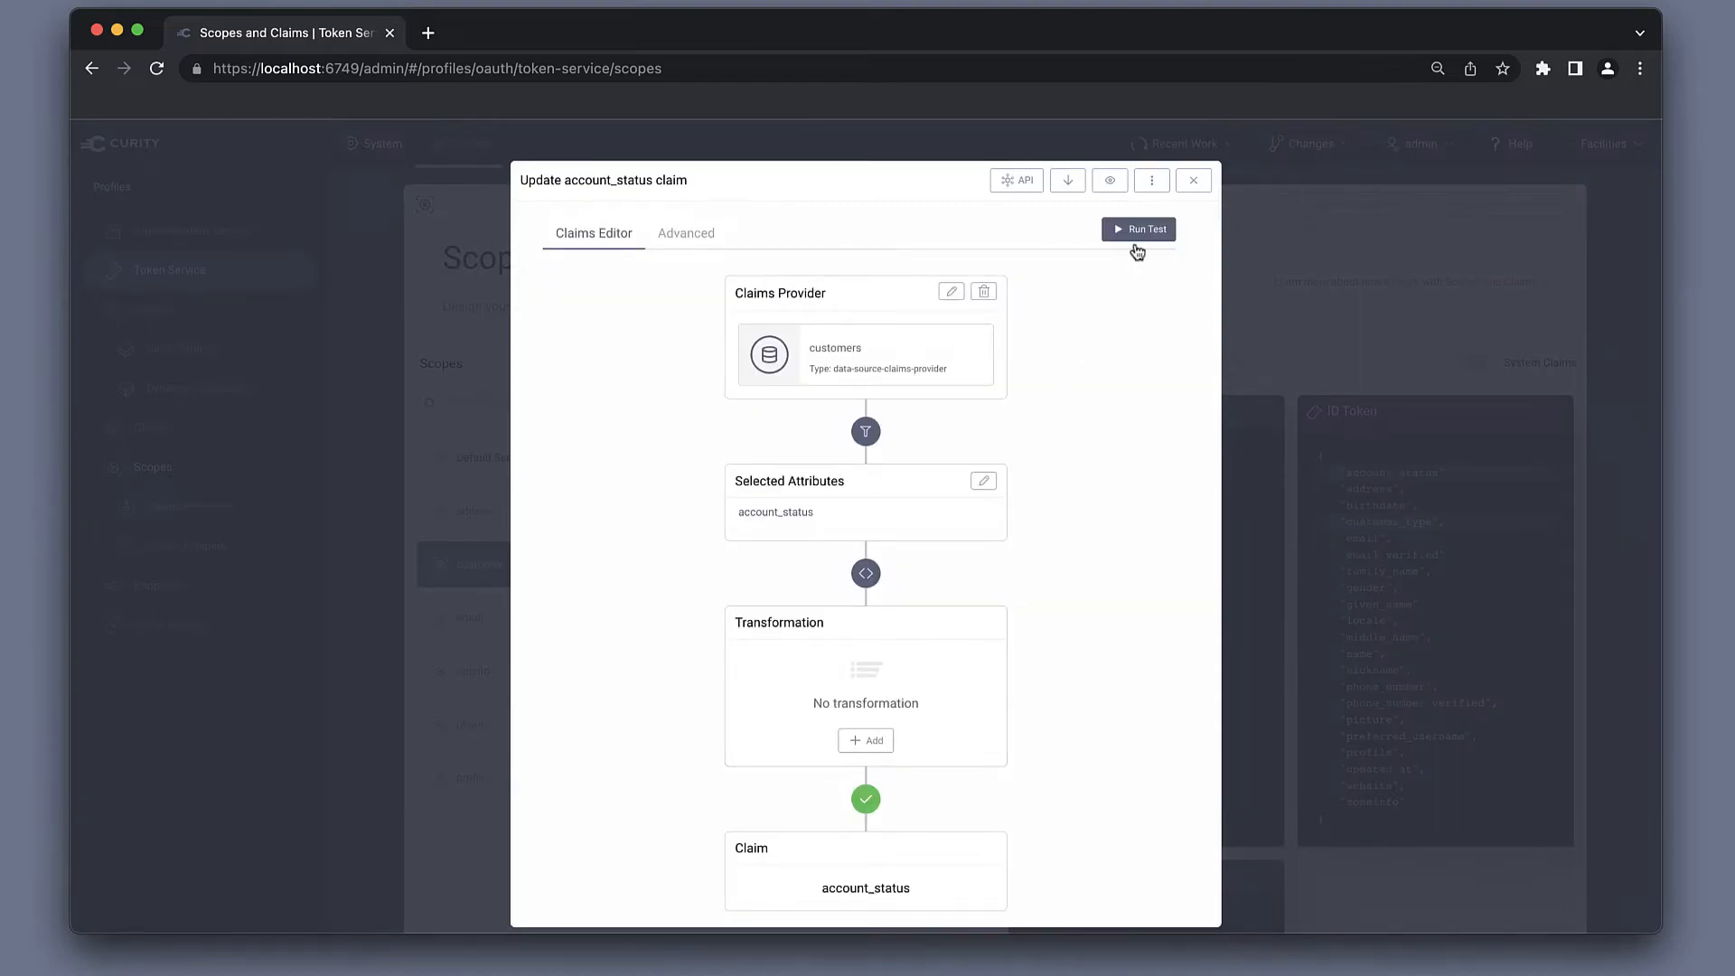
# Step: Test the account_status claim with the first user's username as subject, scopes customer and openid, and client ID demo
pyautogui.click(1136, 231)
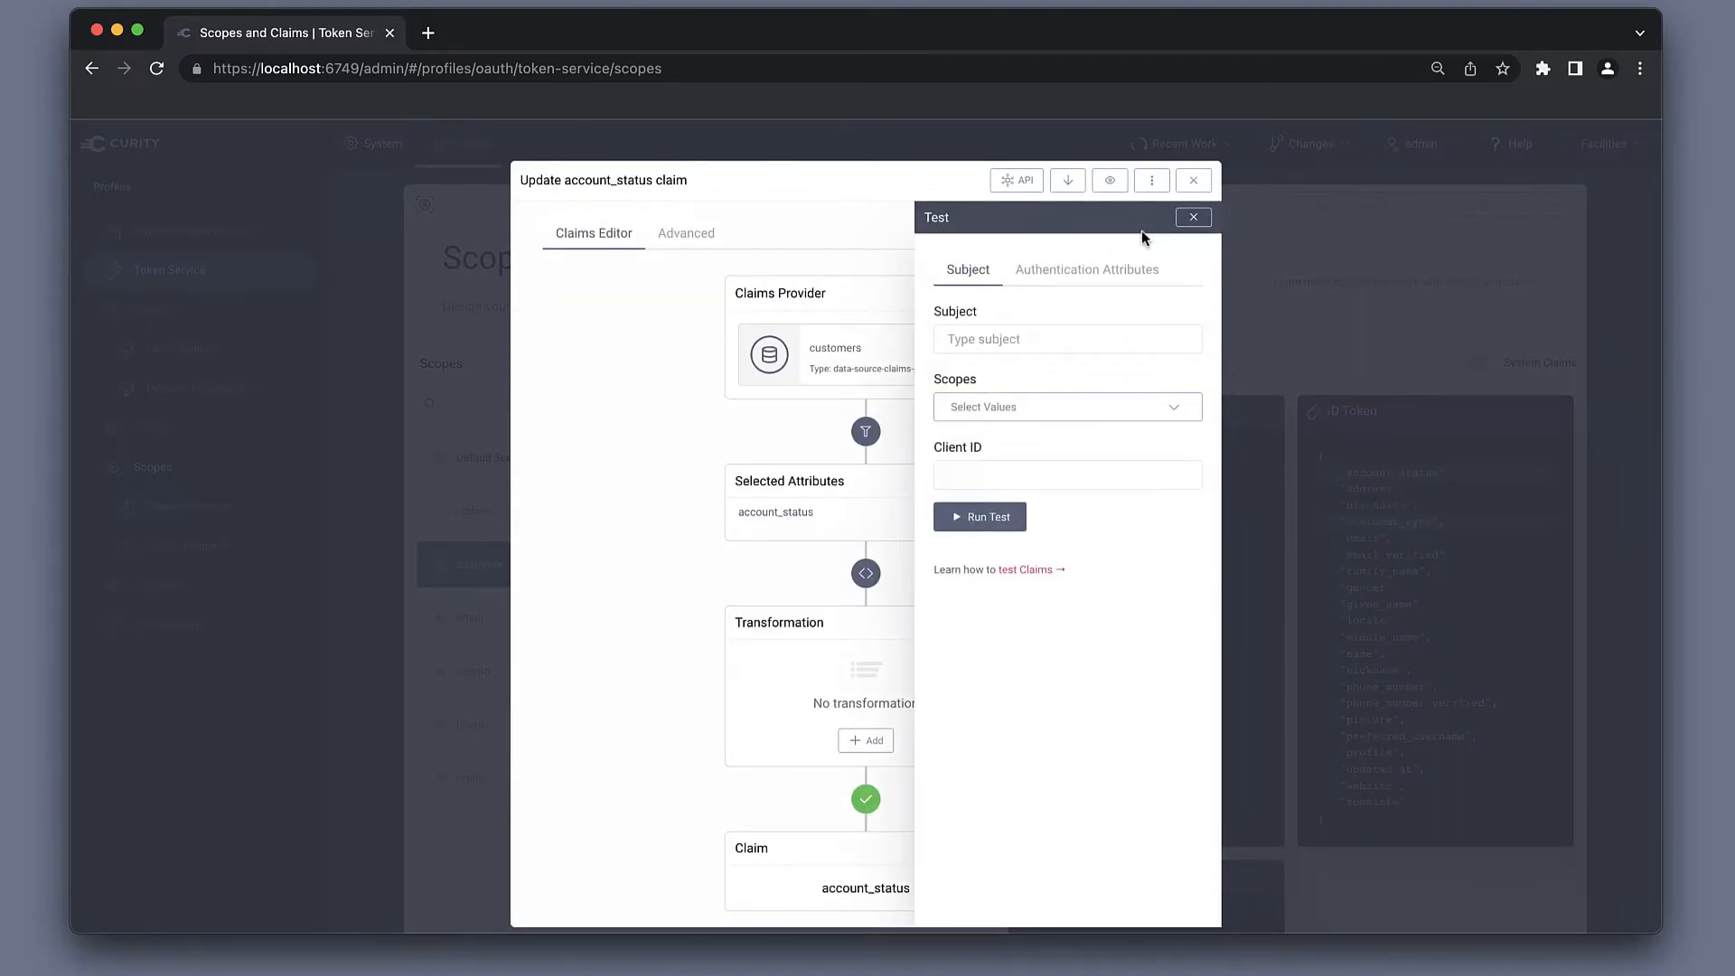
pyautogui.click(1055, 338)
pyautogui.write('alice')
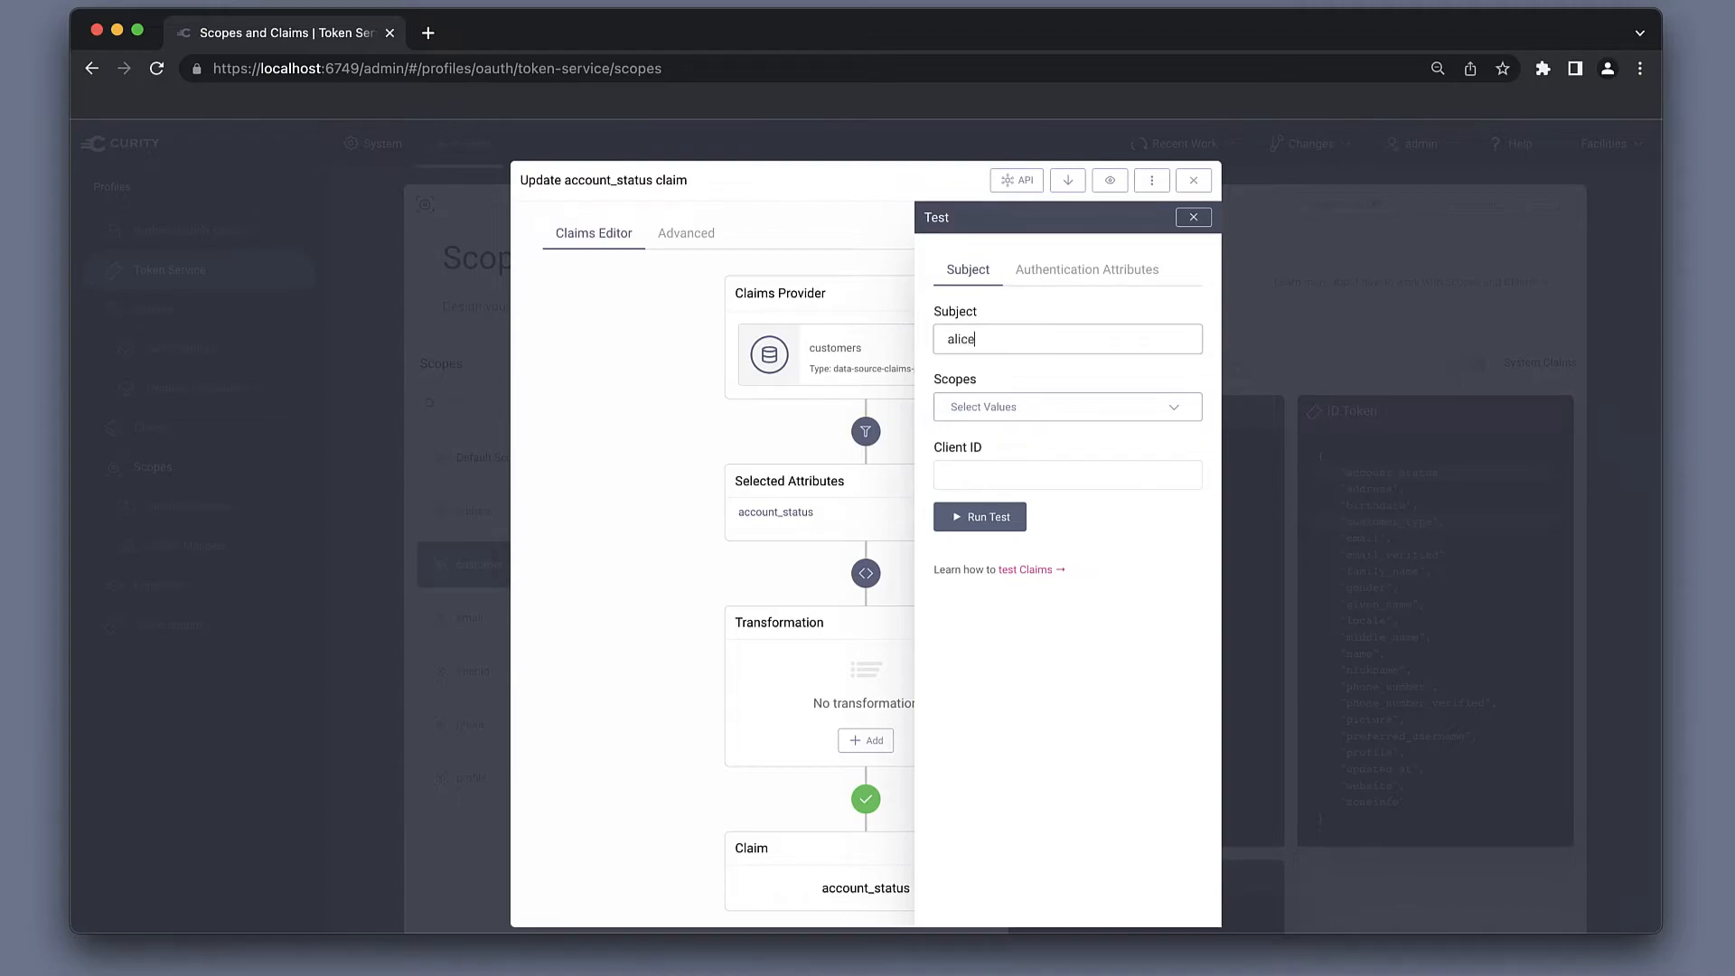
pyautogui.click(1013, 410)
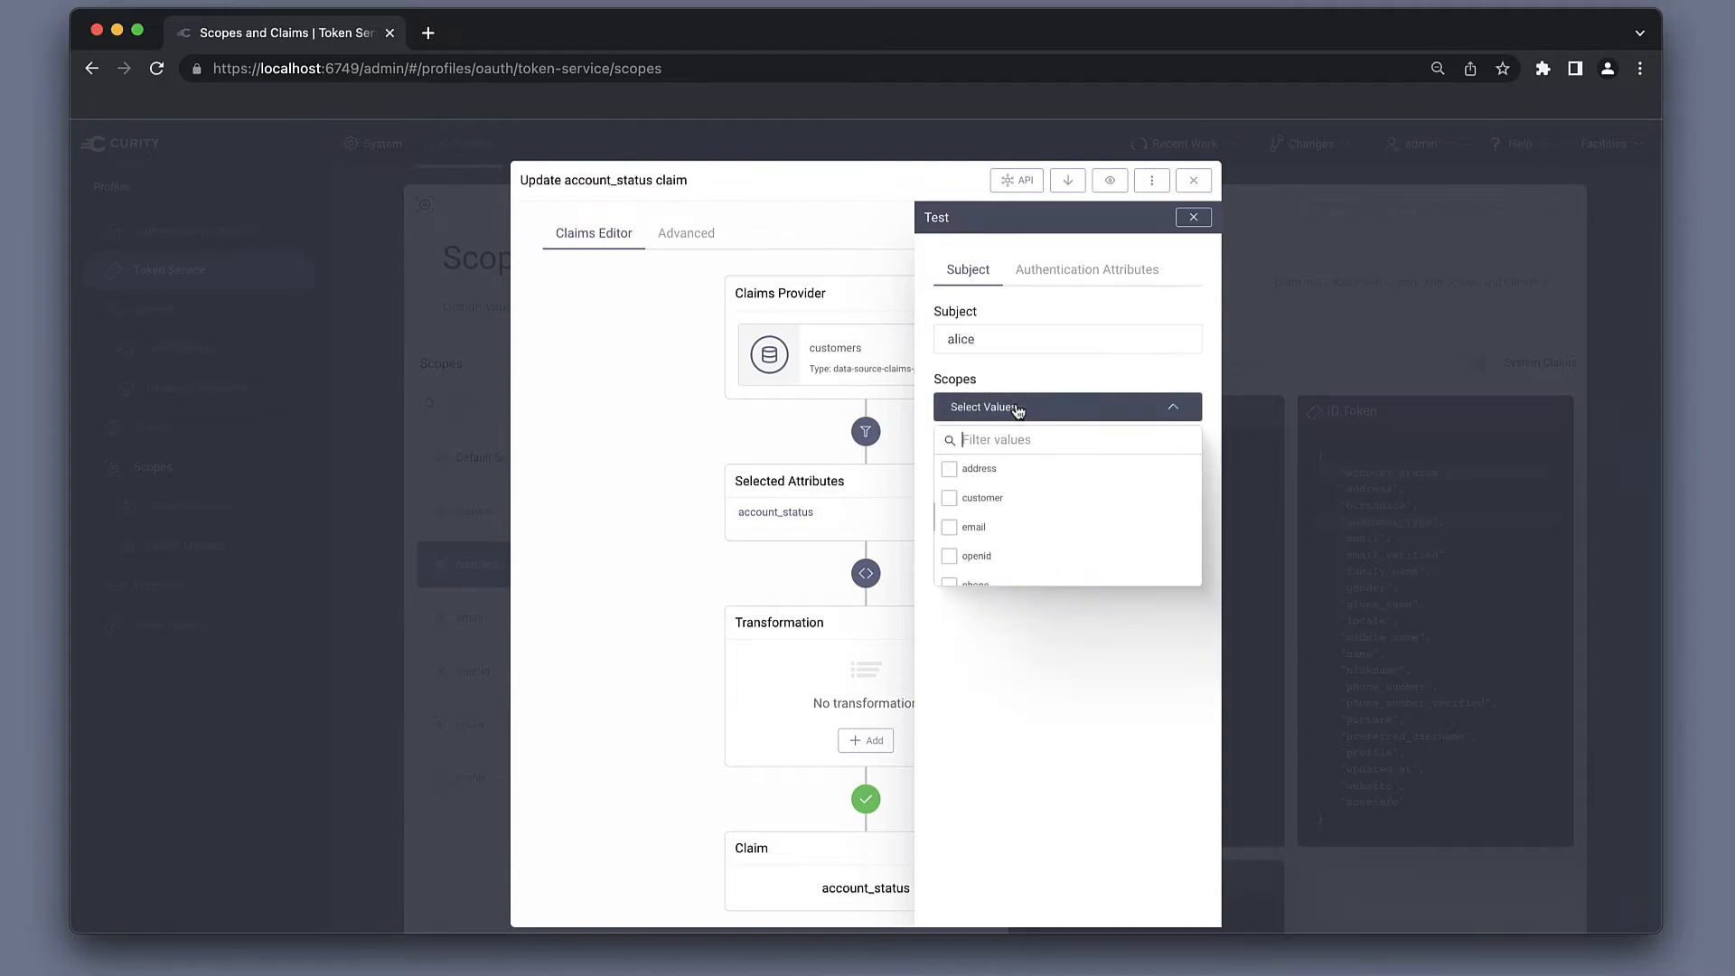
pyautogui.click(951, 499)
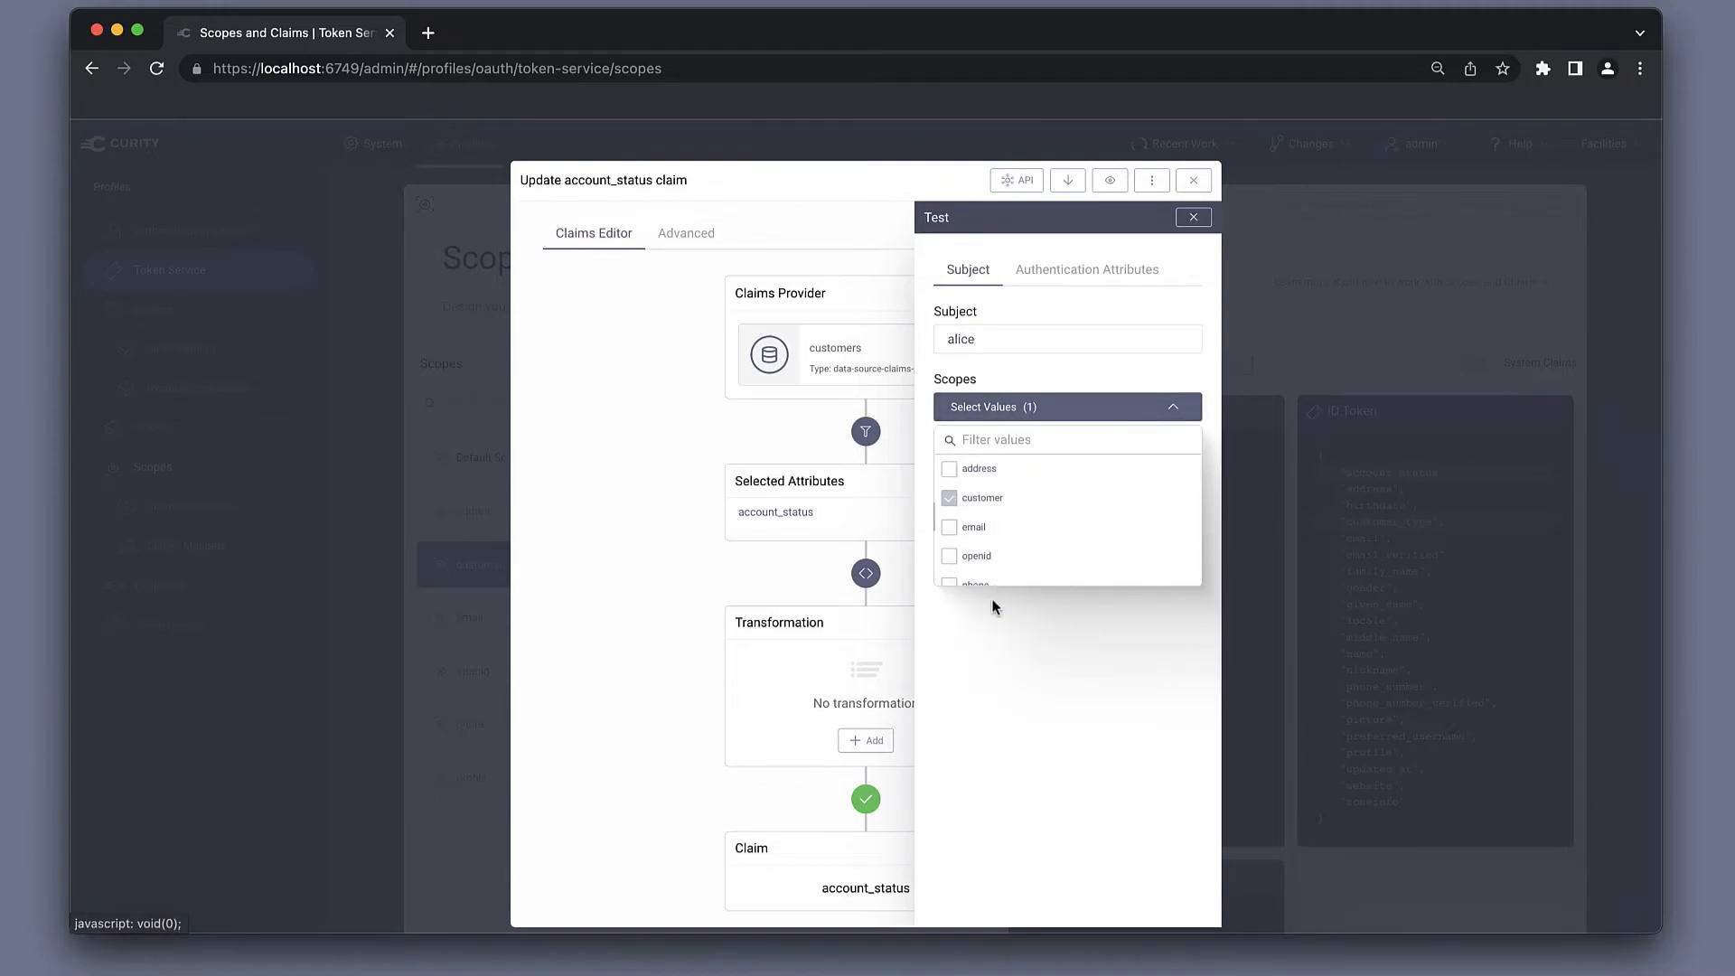
pyautogui.click(949, 556)
pyautogui.click(982, 657)
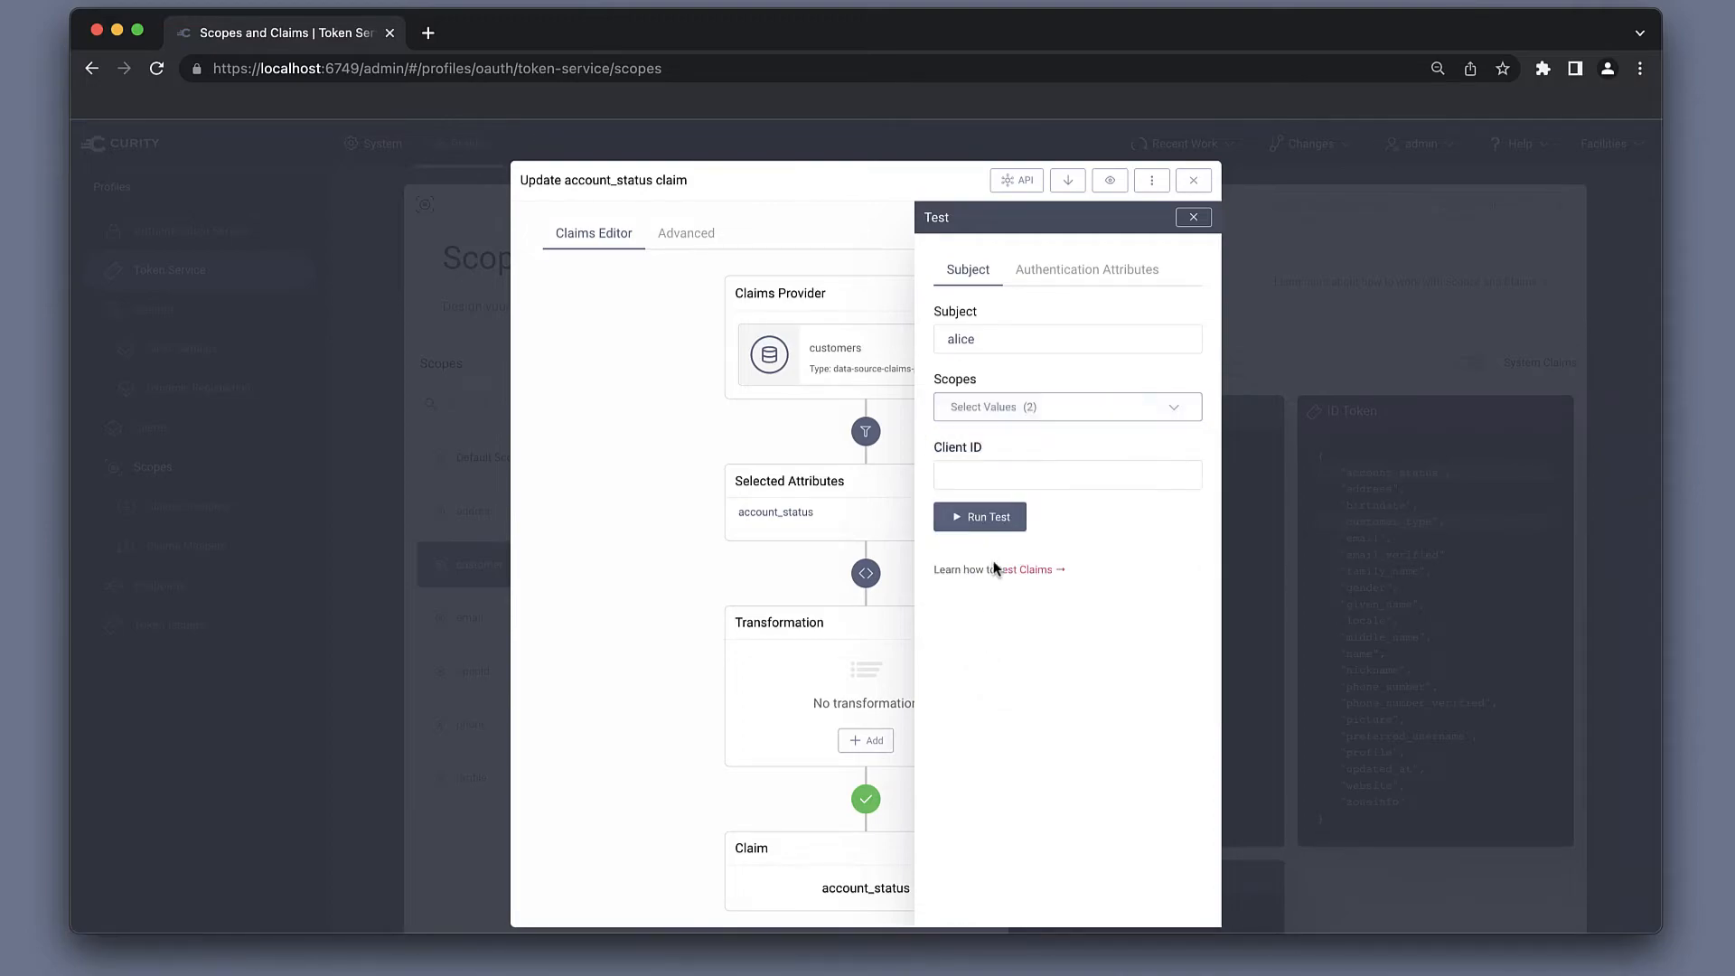
pyautogui.click(991, 475)
pyautogui.write('demo')
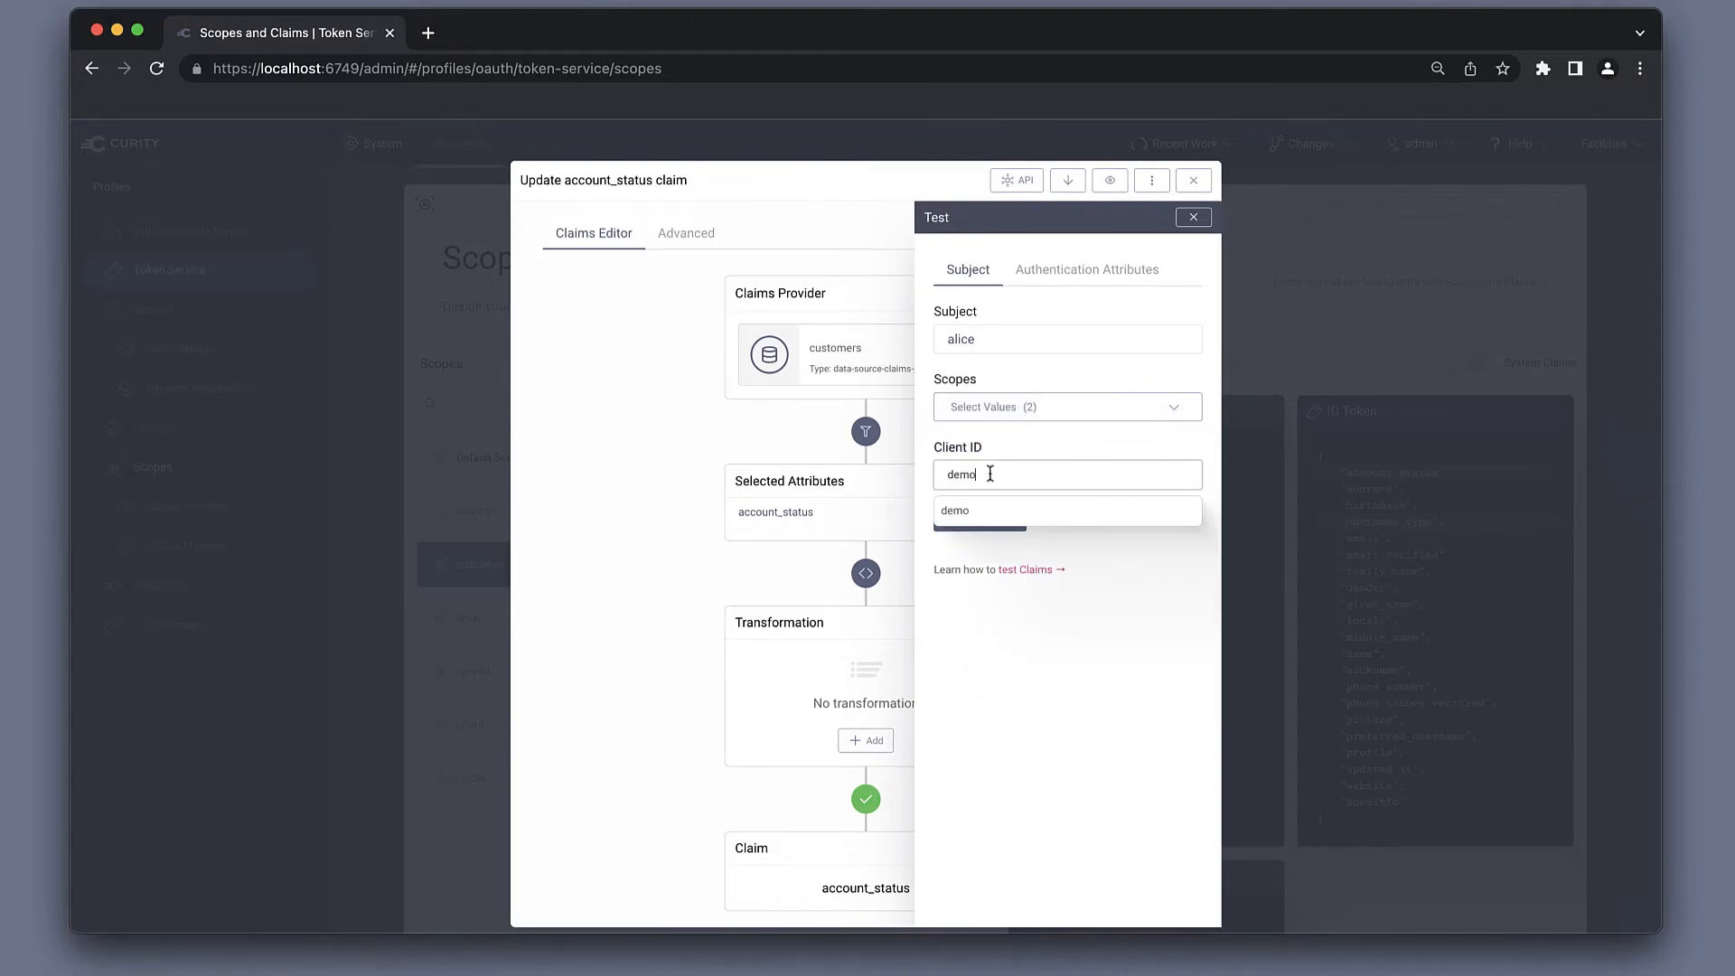
pyautogui.click(984, 650)
pyautogui.click(987, 519)
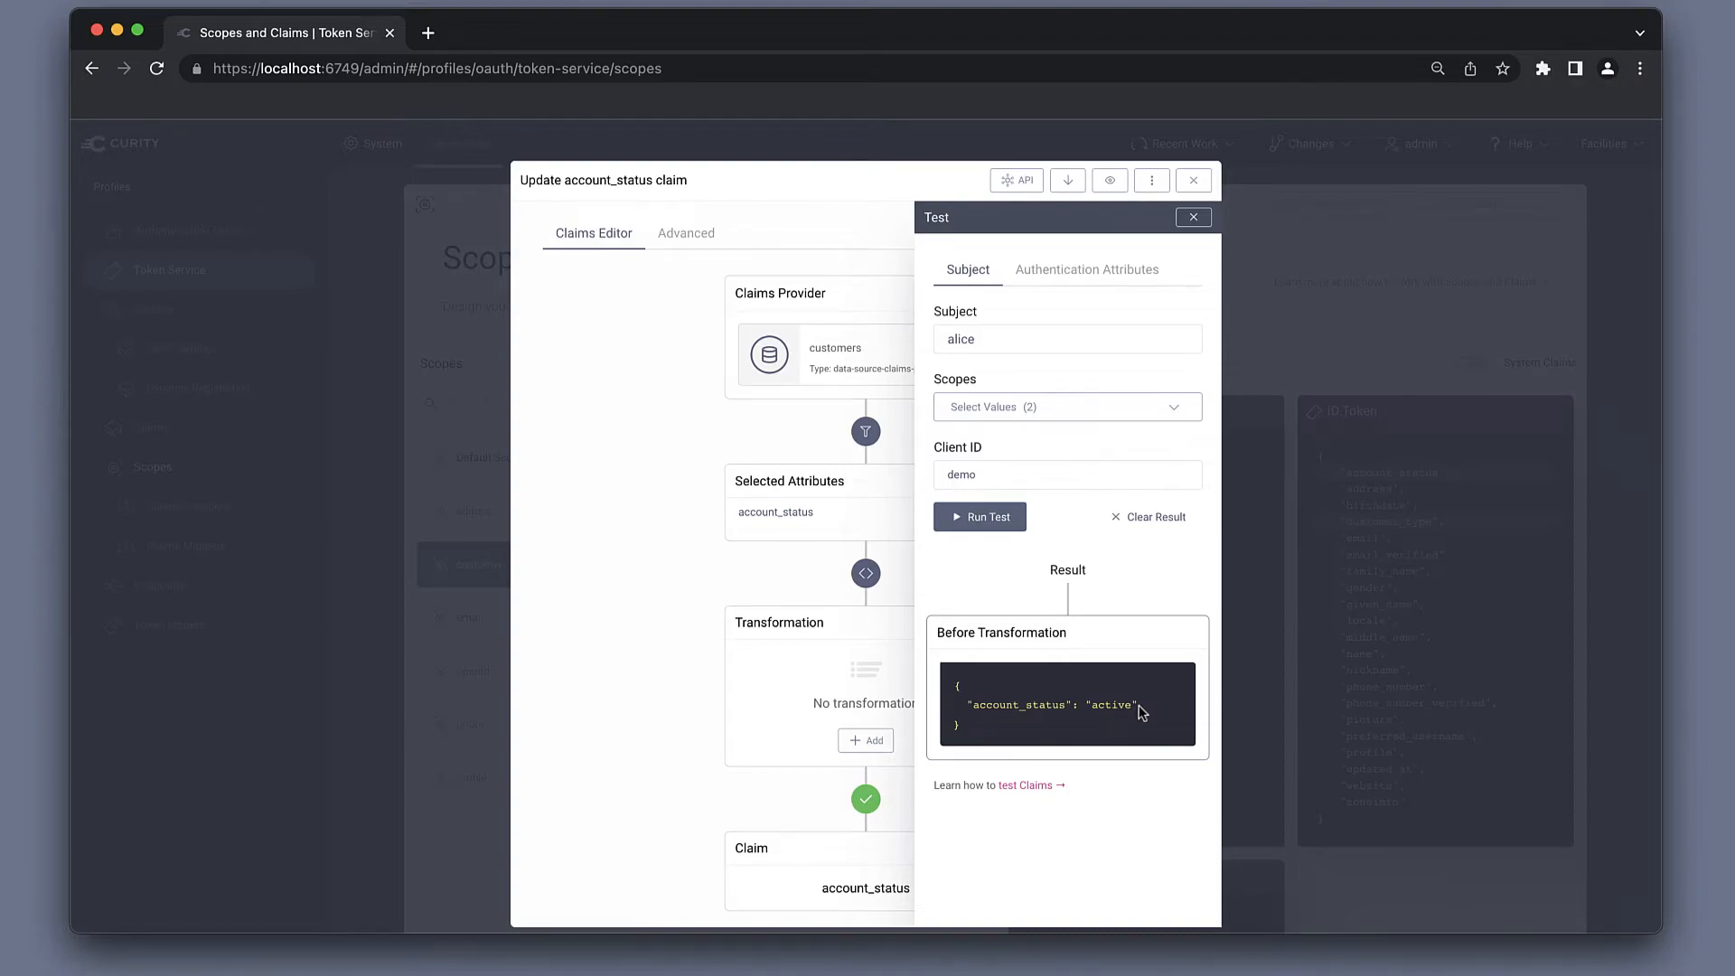
# Step: Rerun the account_status claim test with a second user's username as subject, and close the test pane
pyautogui.doubleClick(1038, 336)
pyautogui.write('i')
pyautogui.write('ohndoe')
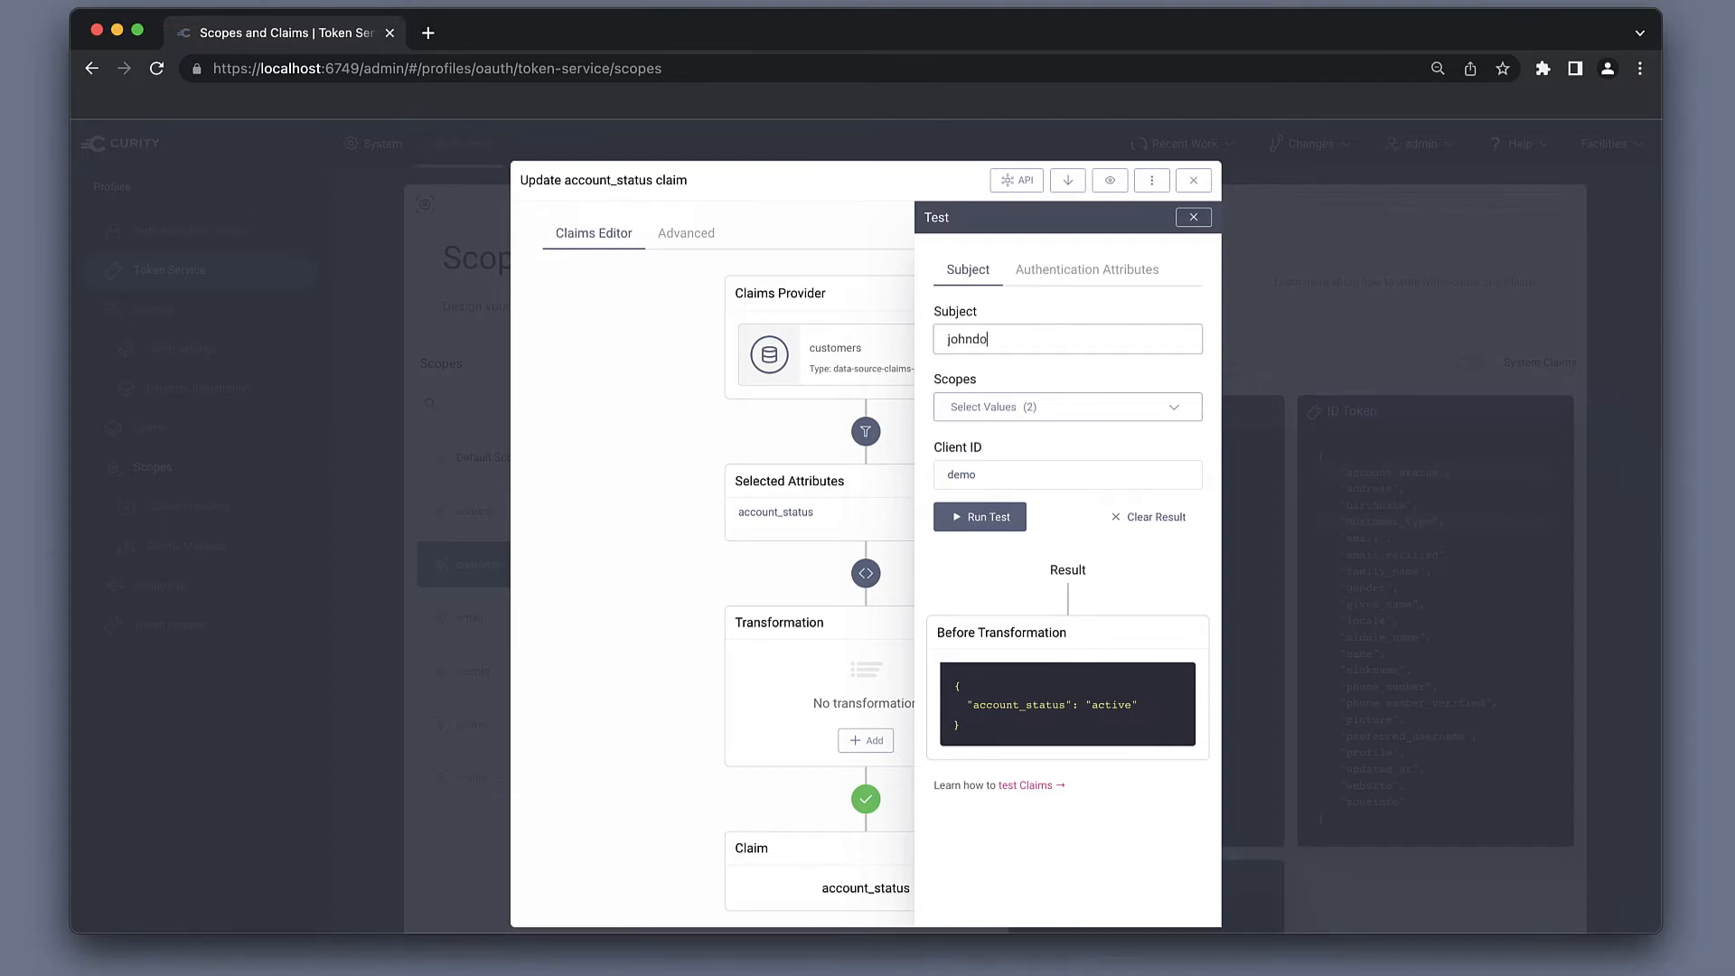
pyautogui.click(976, 518)
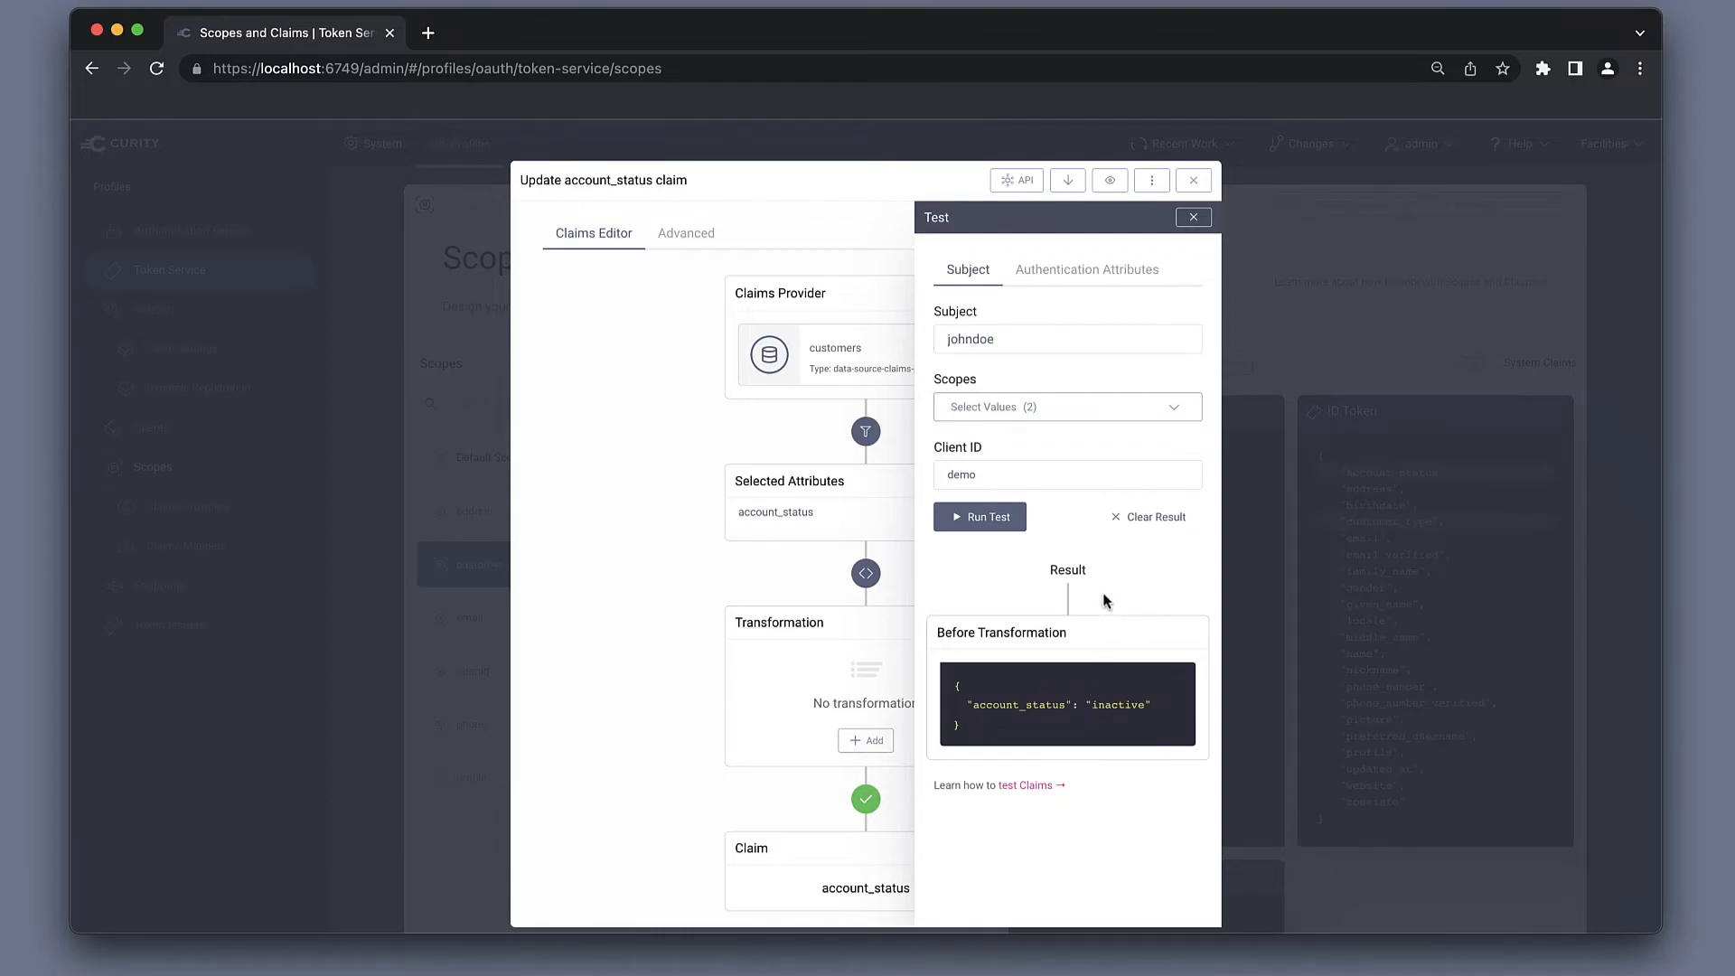
pyautogui.click(1193, 218)
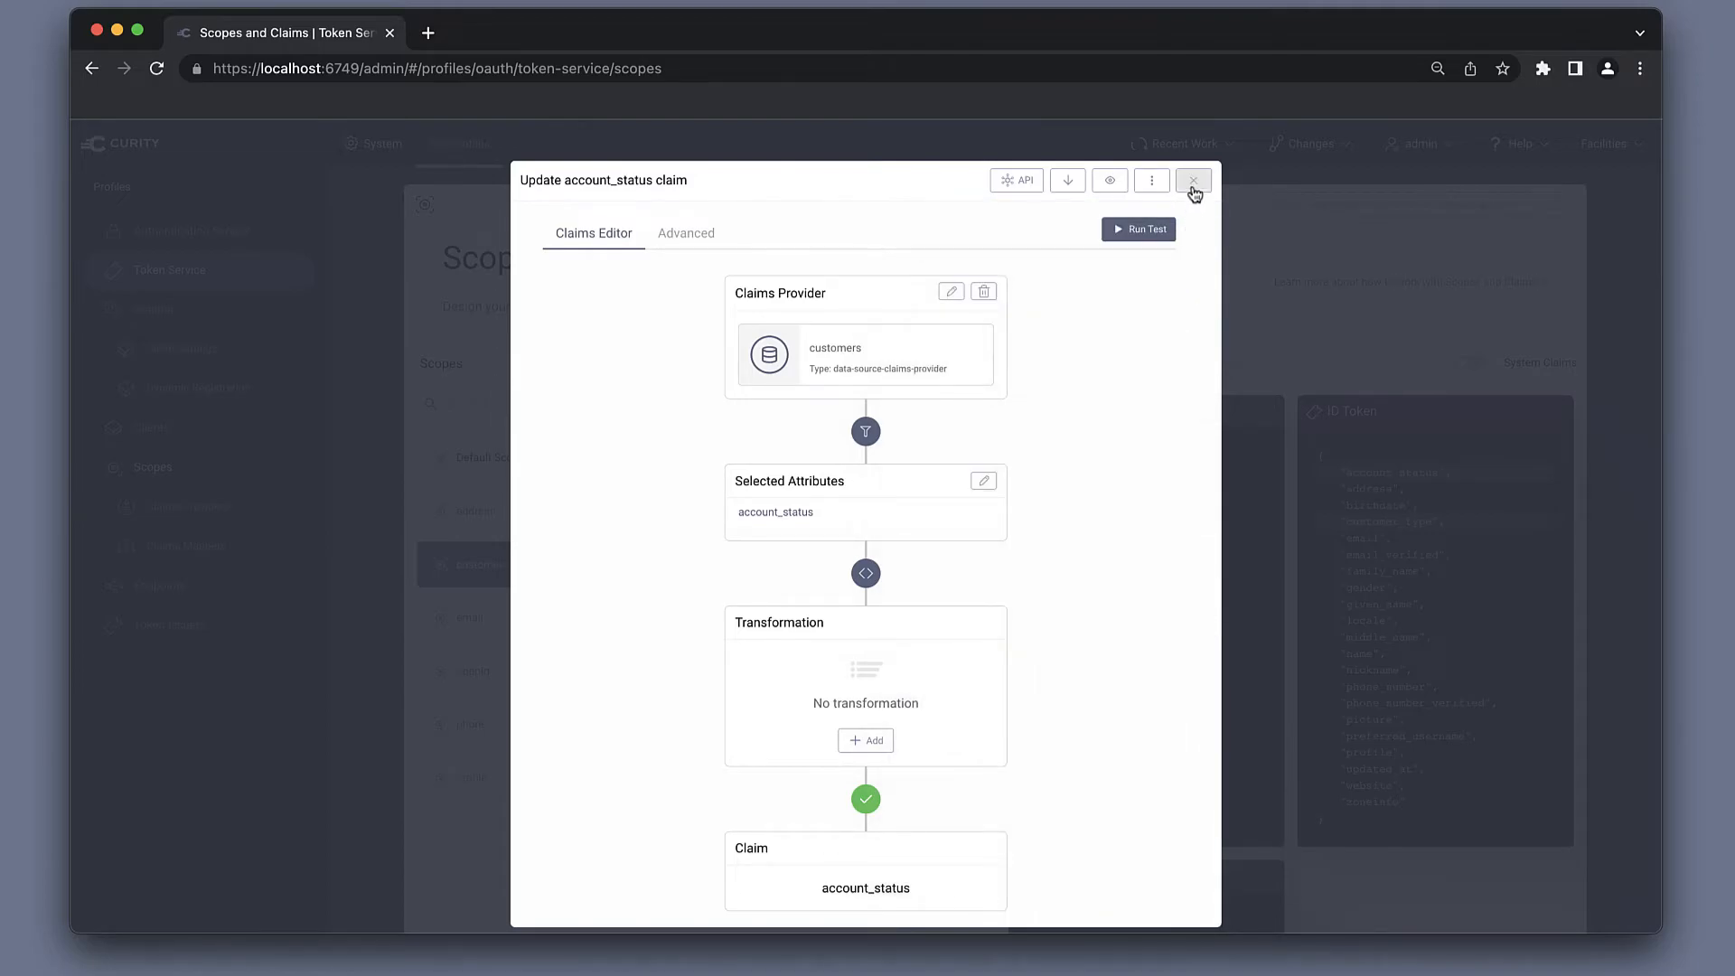
# Step: Close the account_status claim editor and select the second row of the customers table in the database client
pyautogui.click(1193, 180)
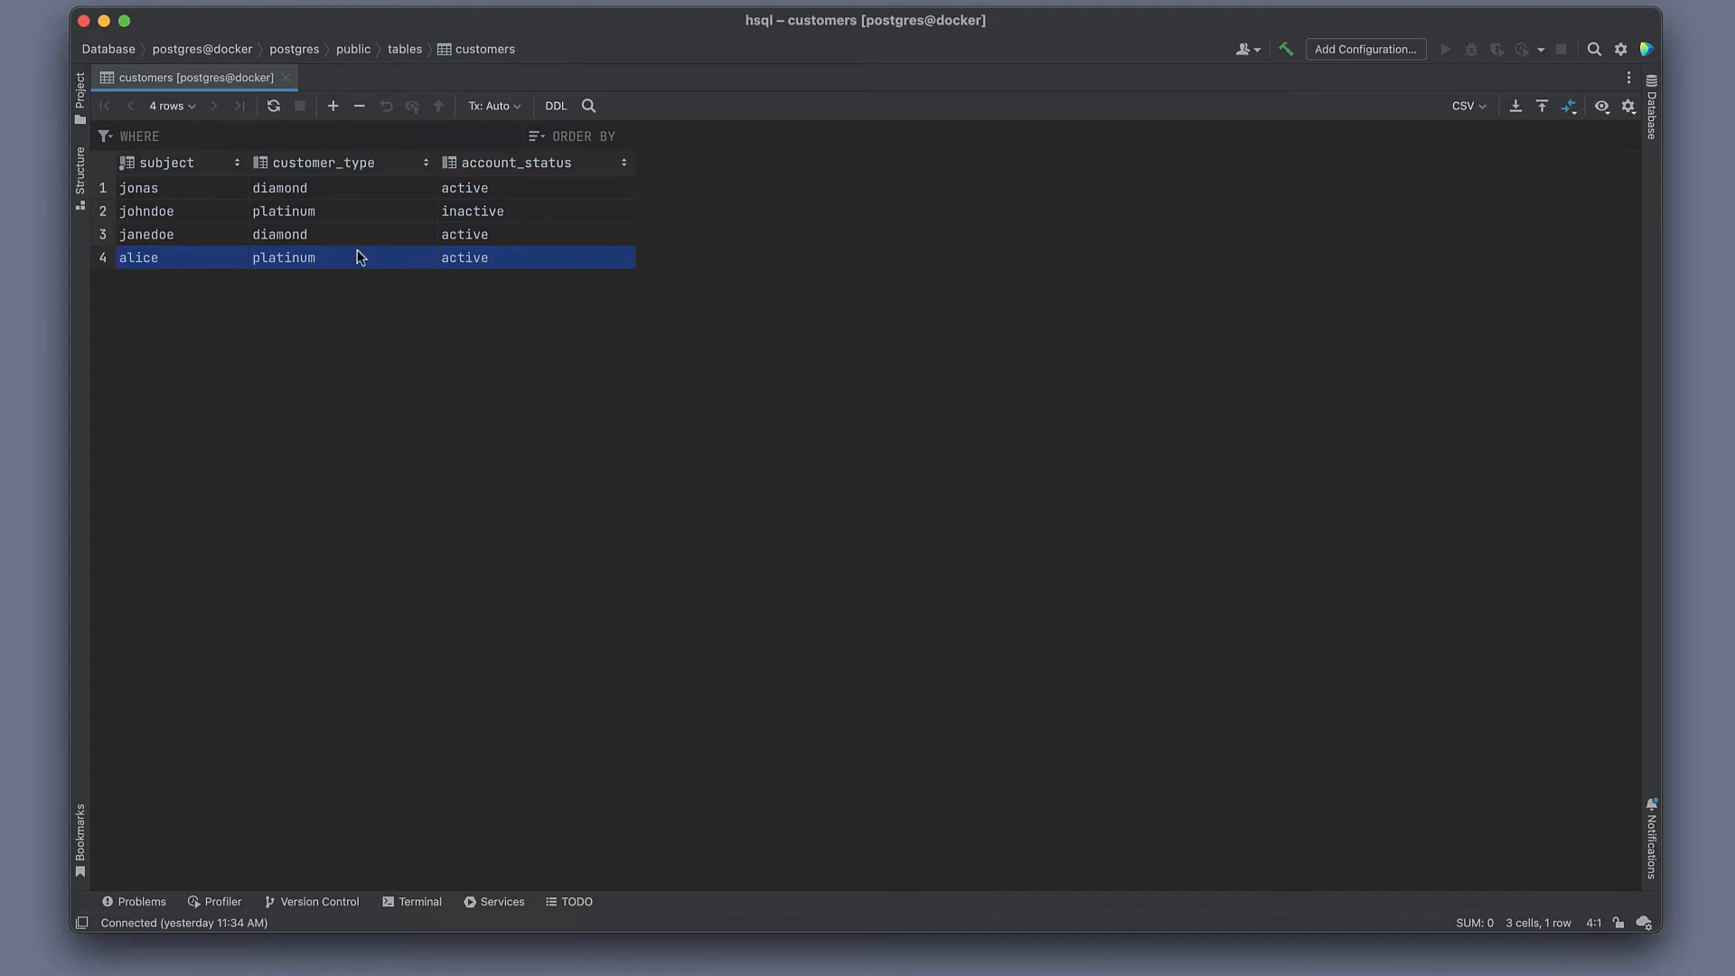
pyautogui.moveTo(225, 210); pyautogui.dragTo(465, 213)
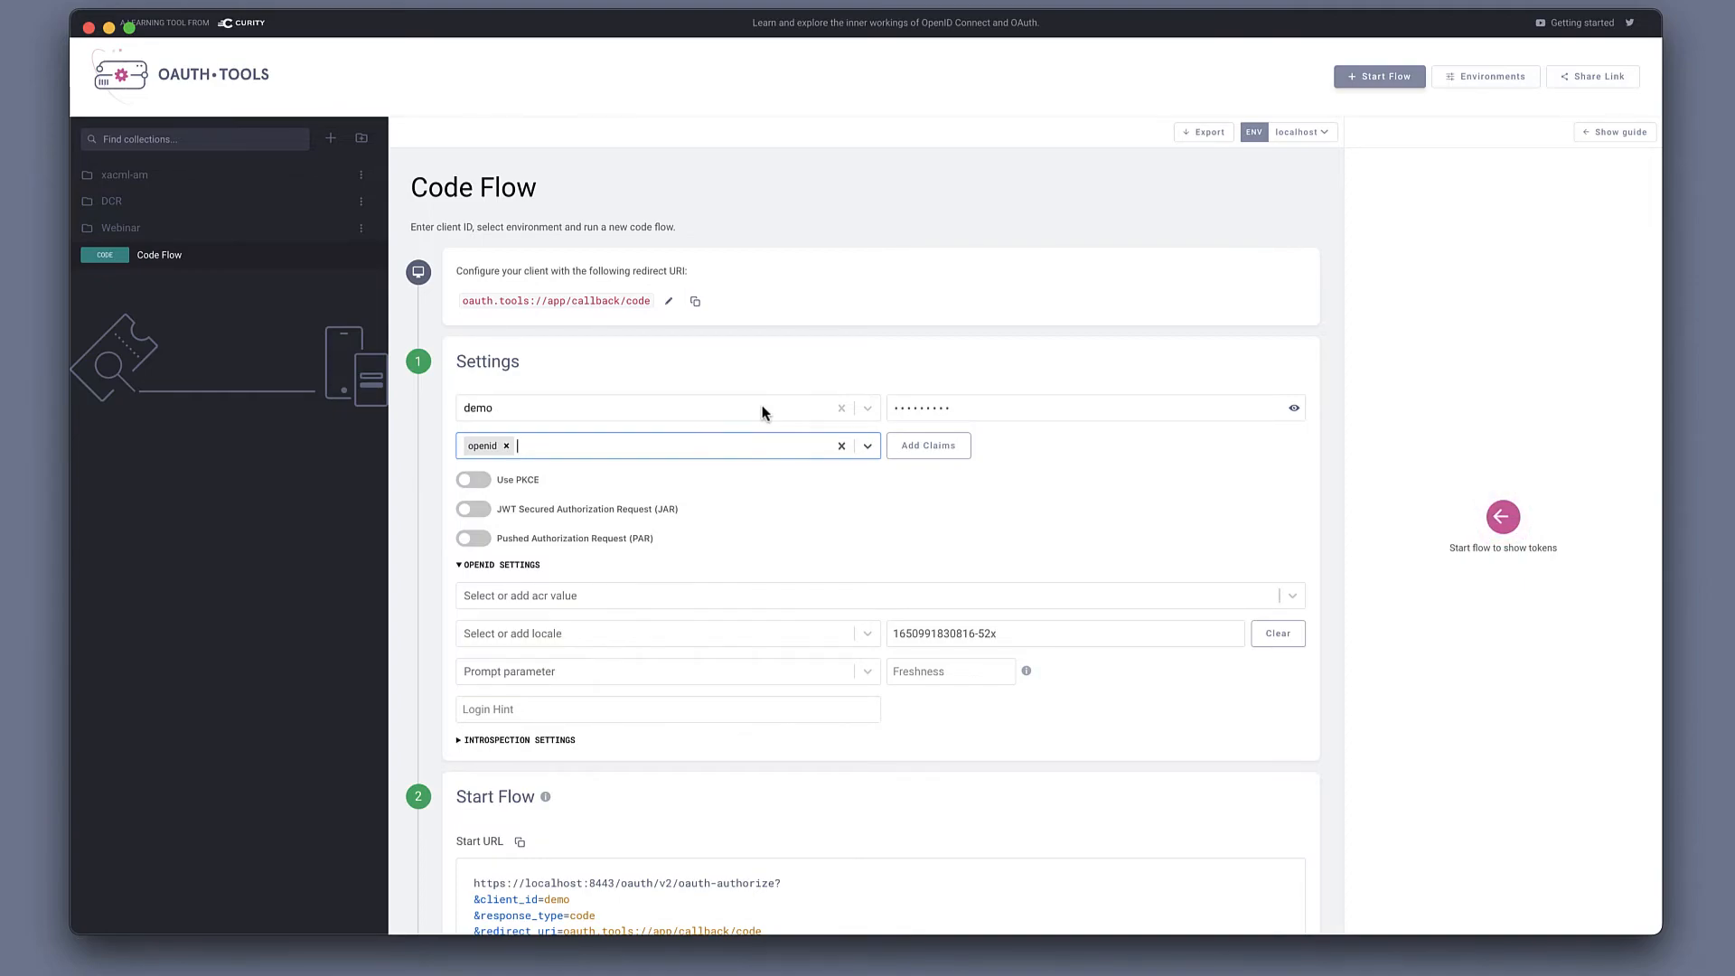
# Step: In OAuth Tools, add the customer scope to the demo client's code flow, run it, and examine the decoded ID token payload
pyautogui.write('customer')
pyautogui.press('Return')
pyautogui.scroll(-3, 696, 517)
pyautogui.scroll(-2, 696, 517)
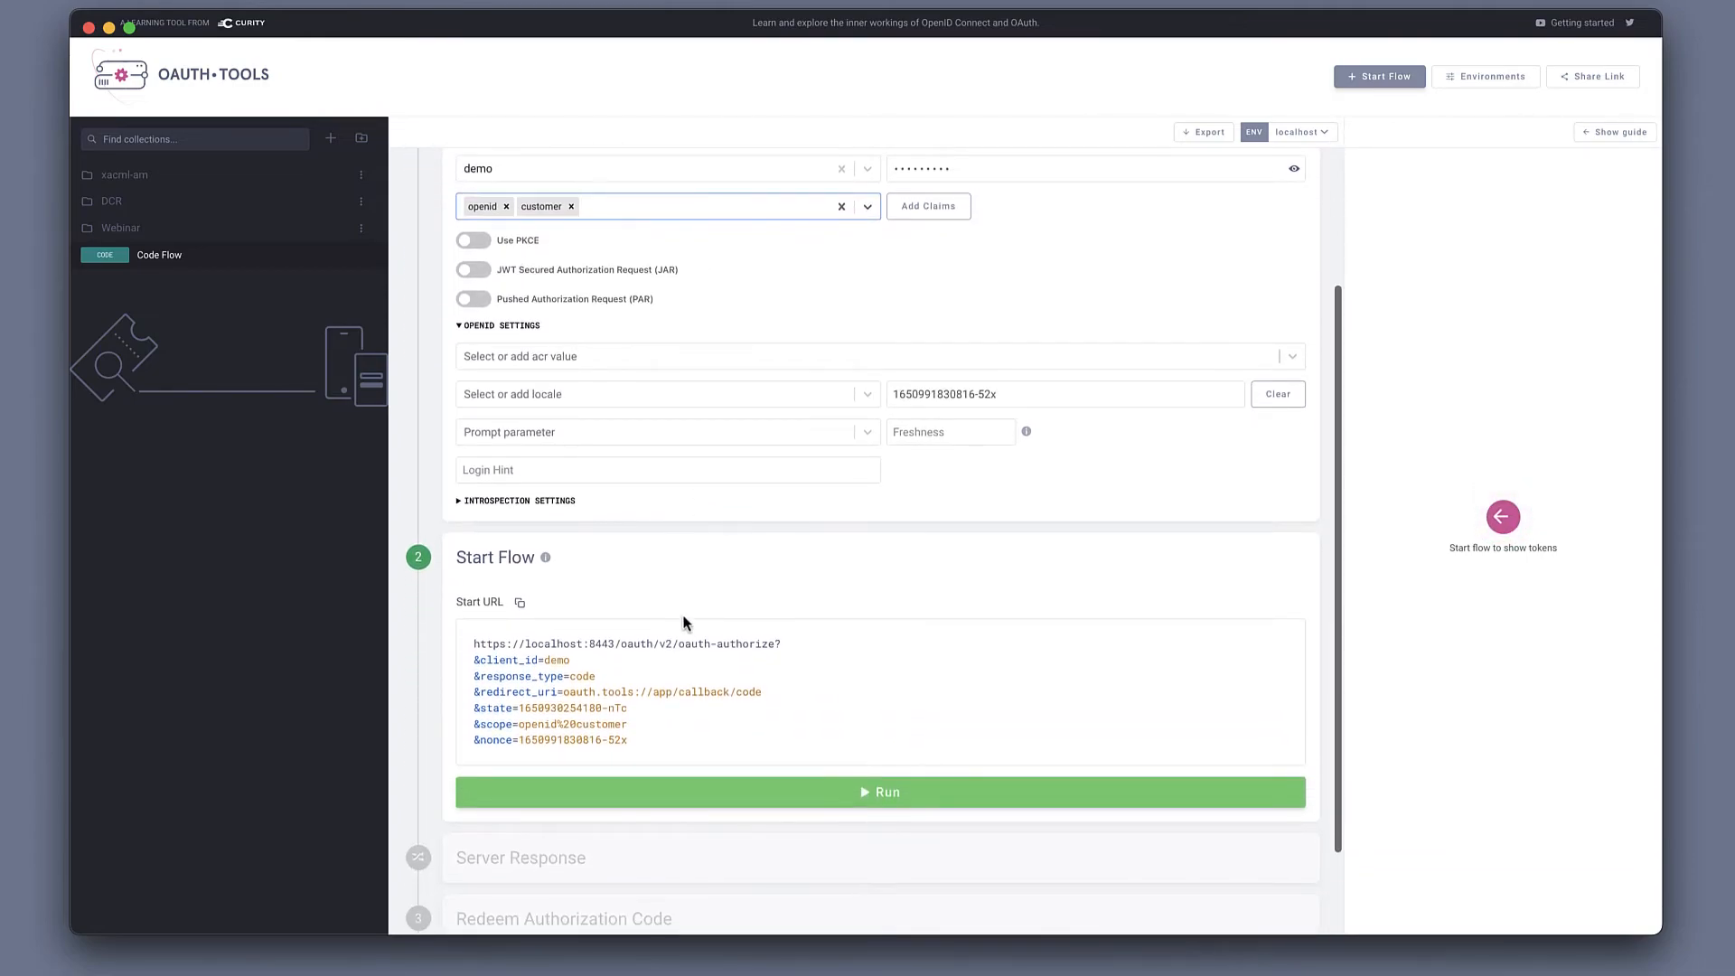
pyautogui.click(698, 791)
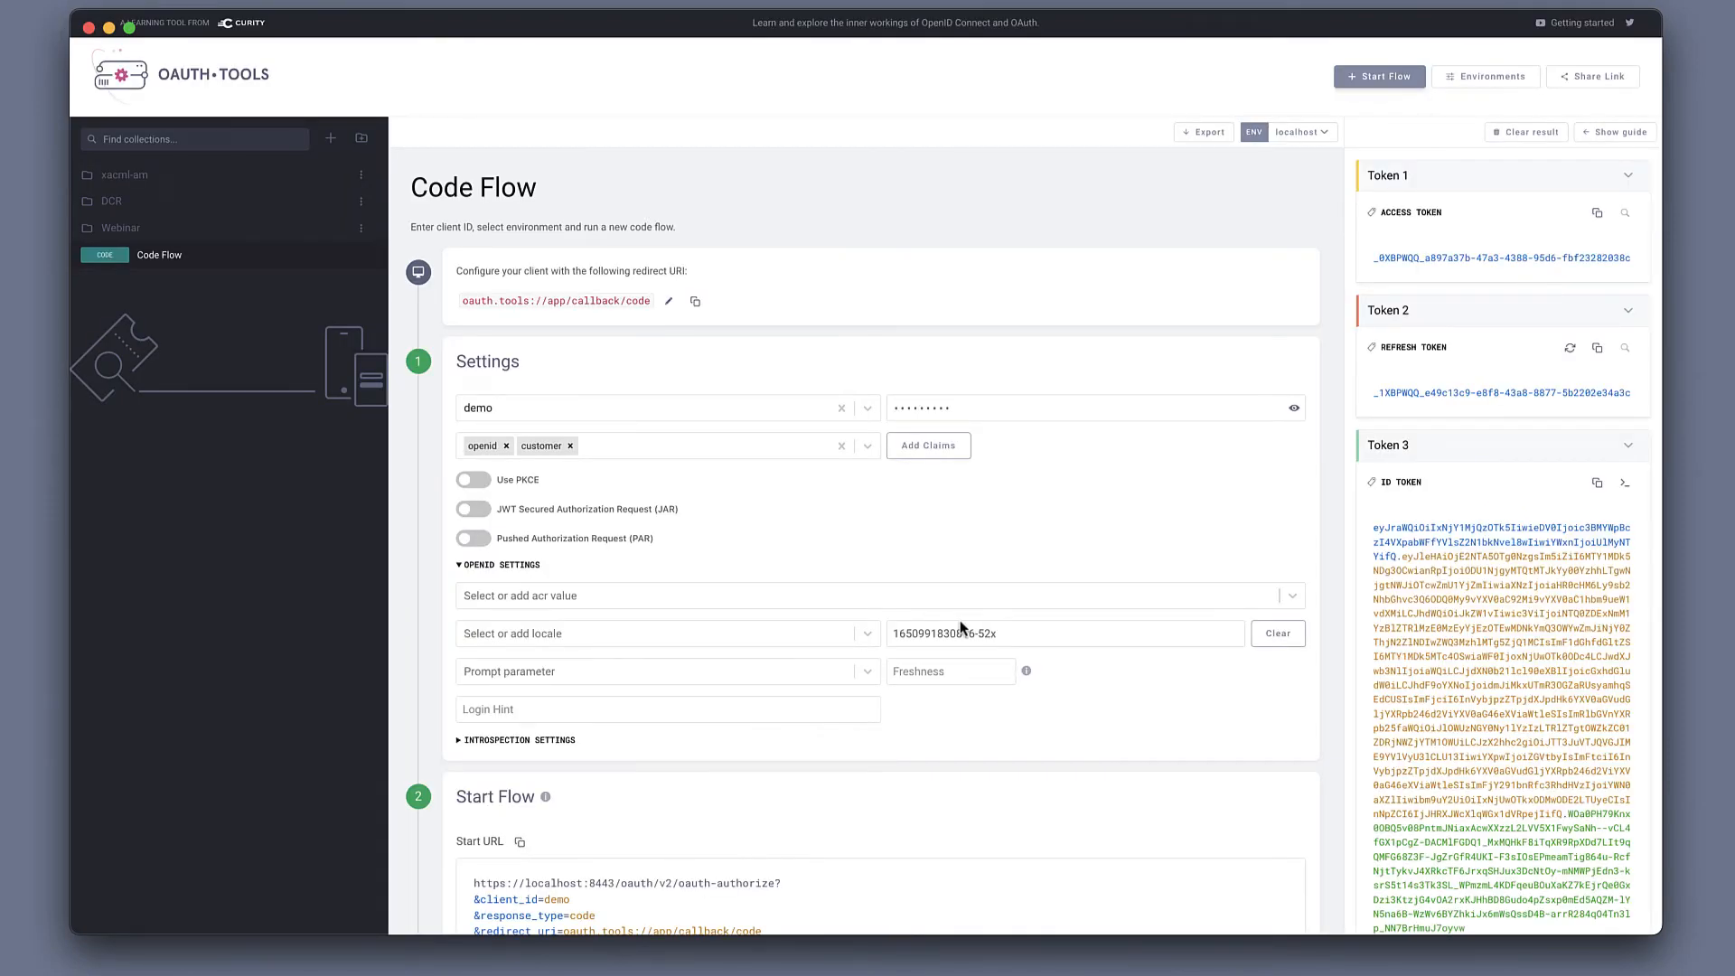
pyautogui.scroll(-10, 1546, 740)
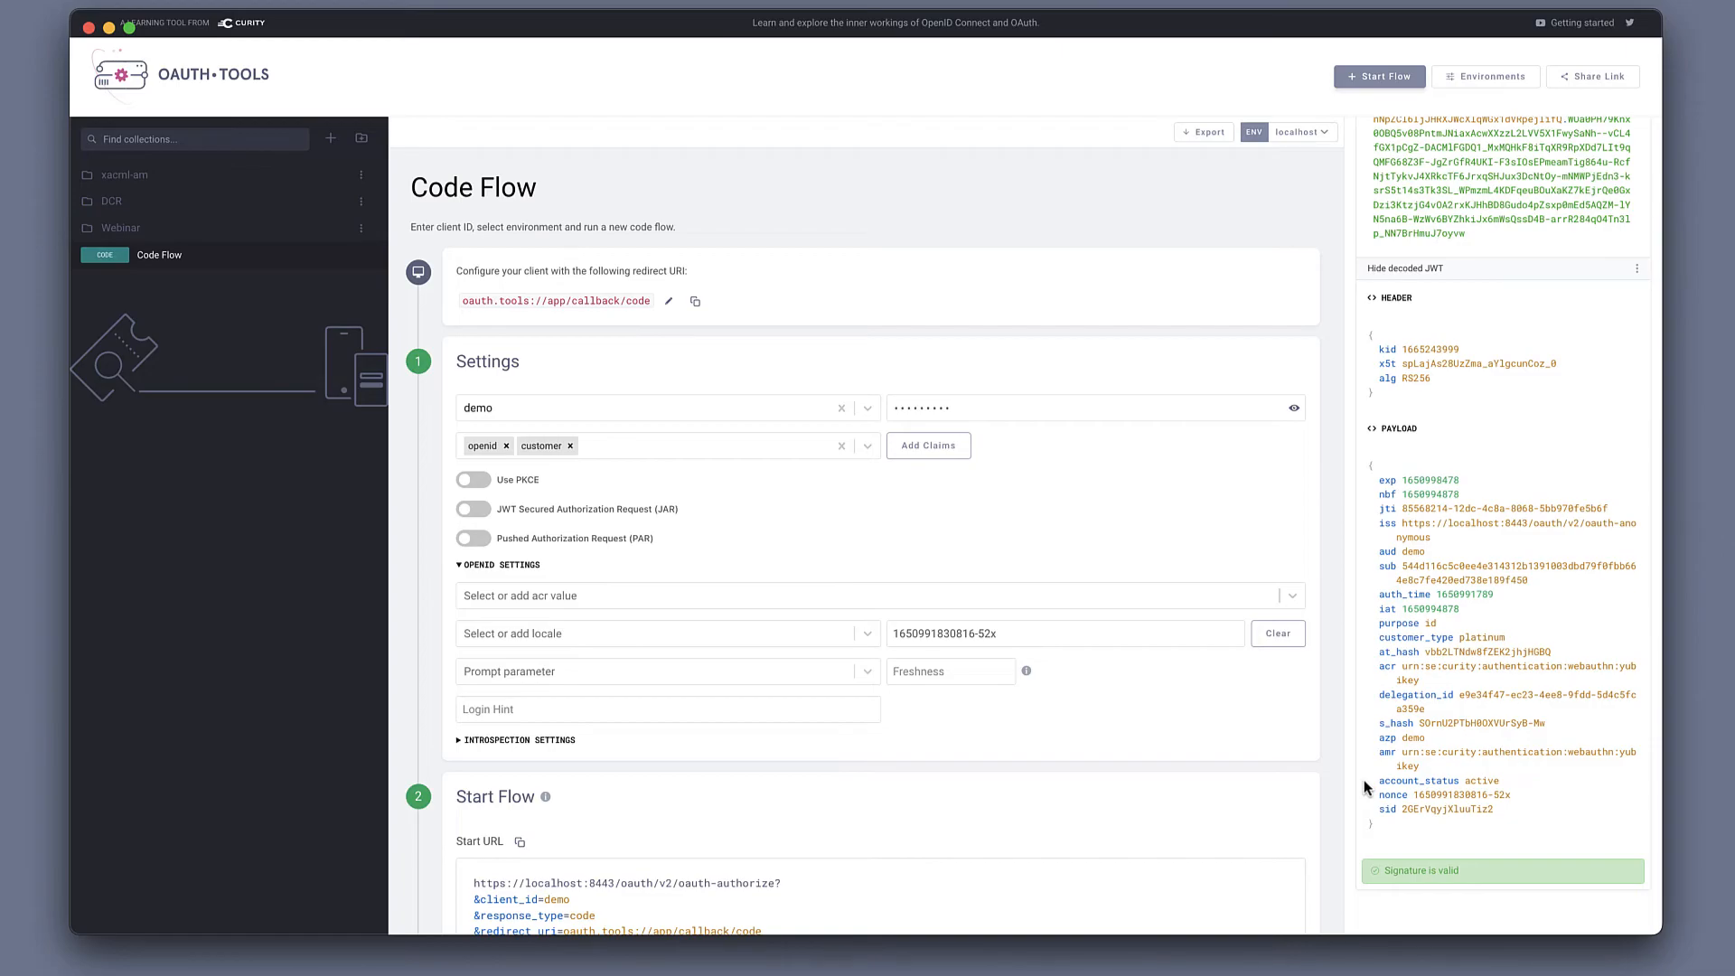
# Step: Switch to the customers table in the database client, set the fourth row's customer_type to gold, and submit the change
pyautogui.press('super+Tab')
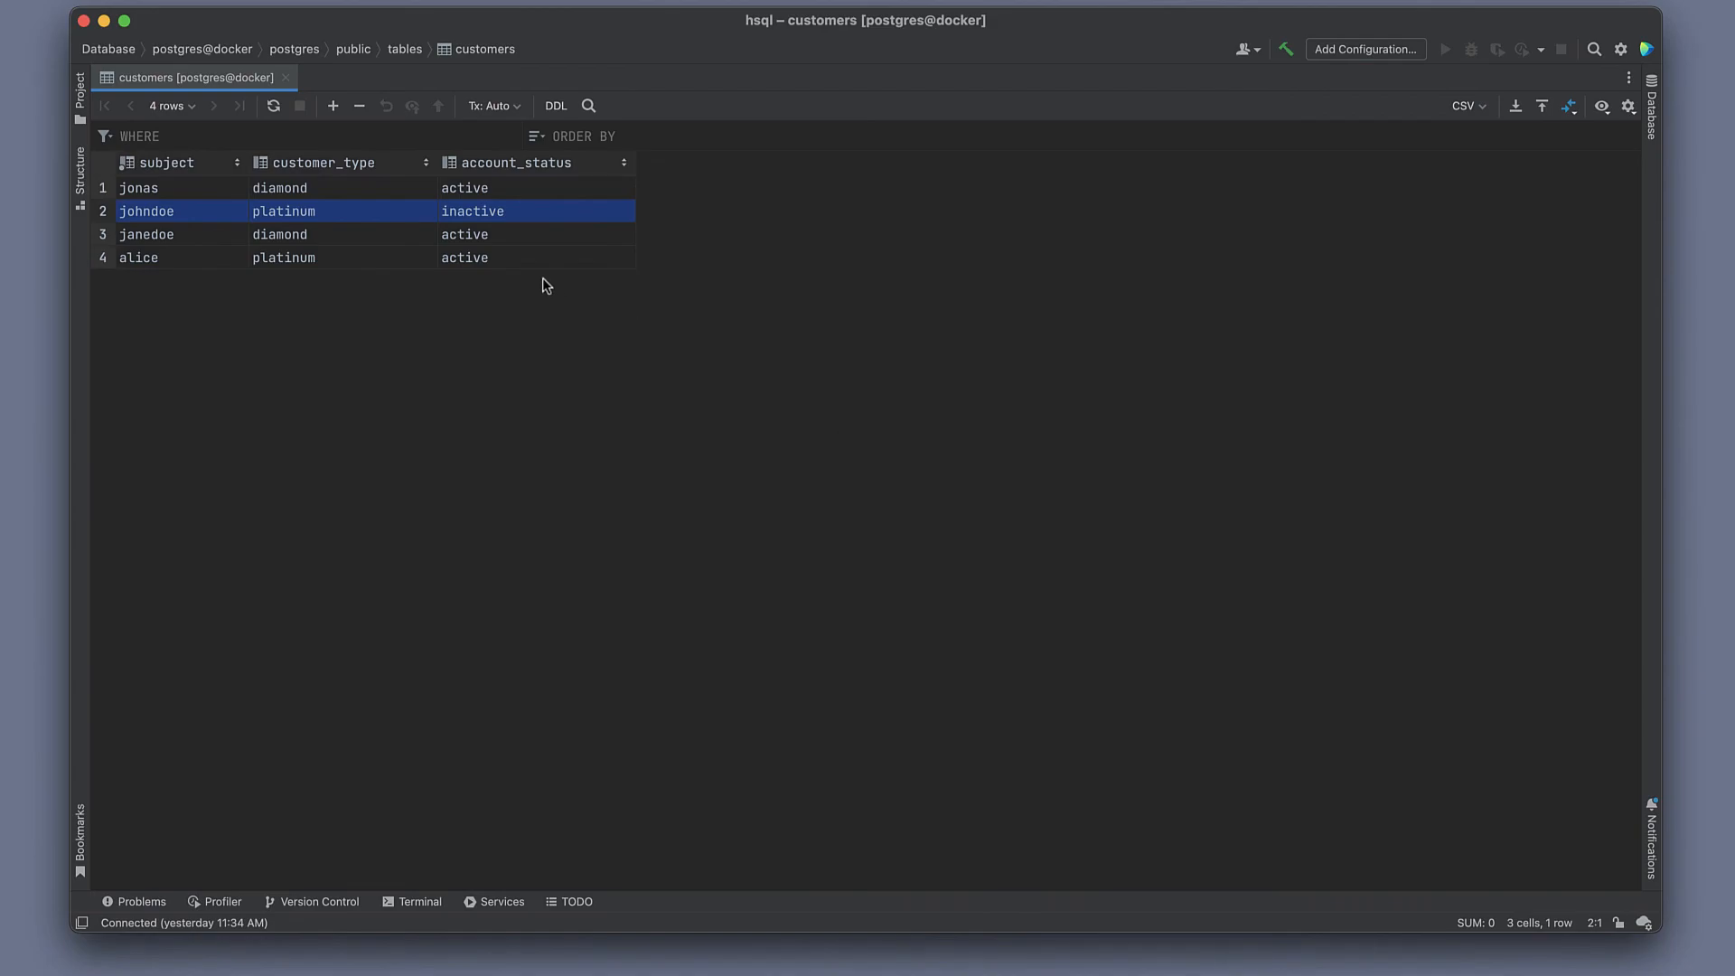
pyautogui.doubleClick(374, 259)
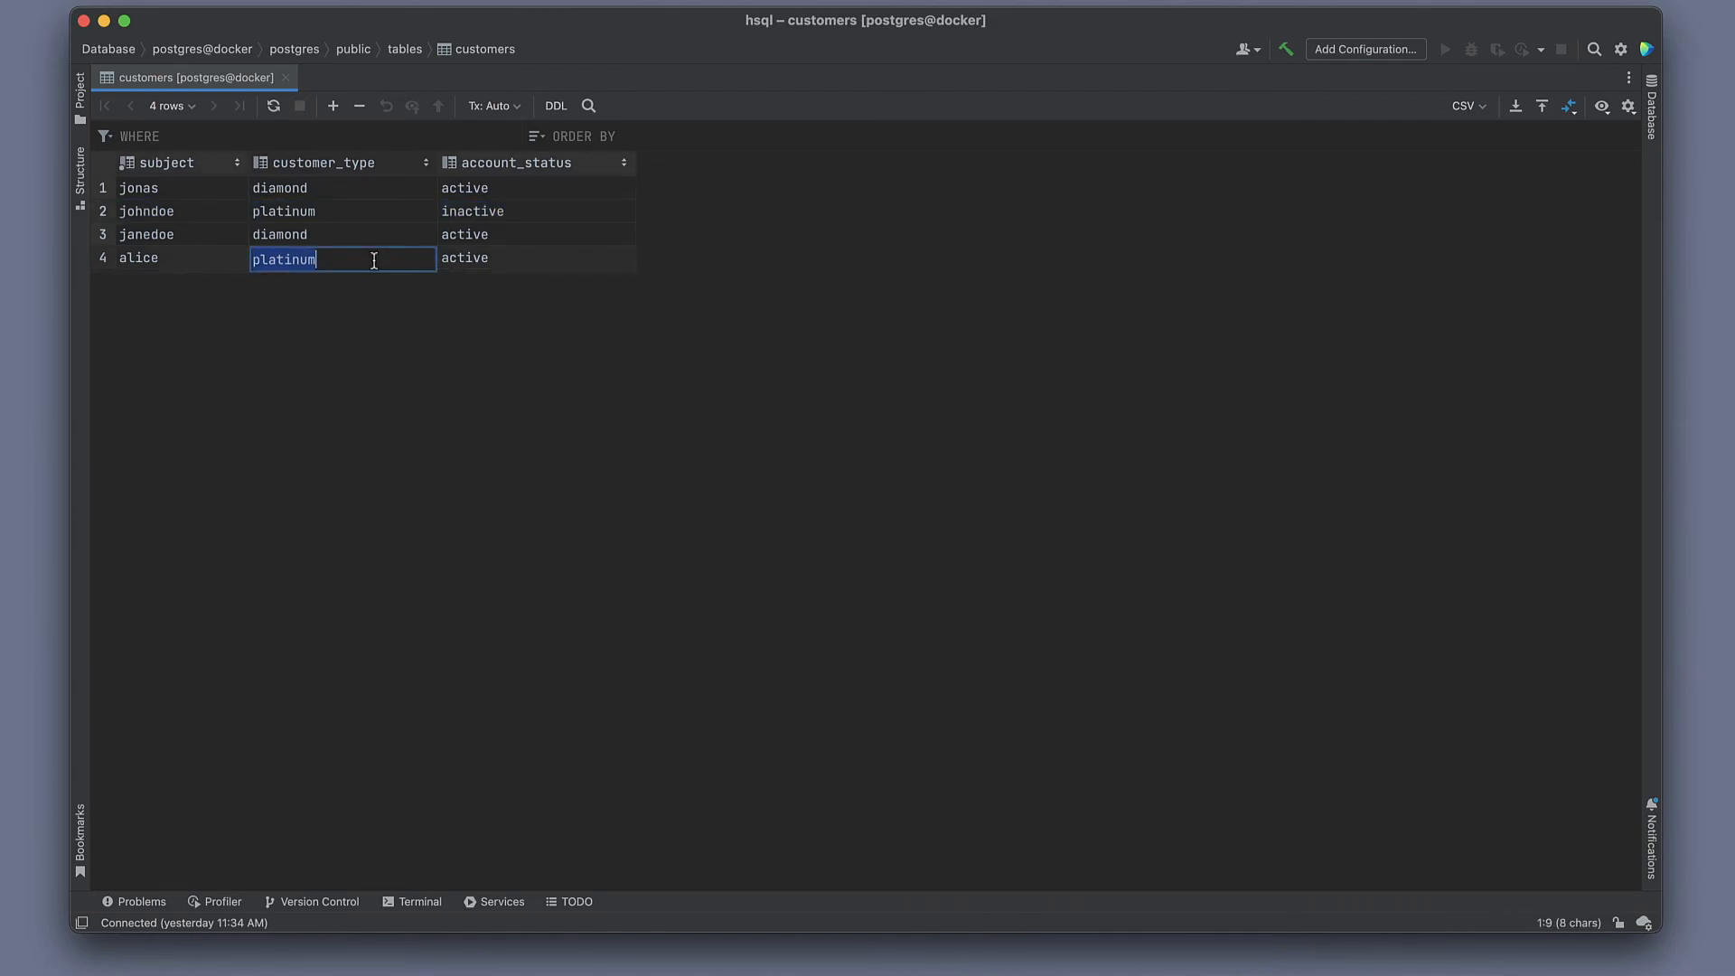
pyautogui.write('gold')
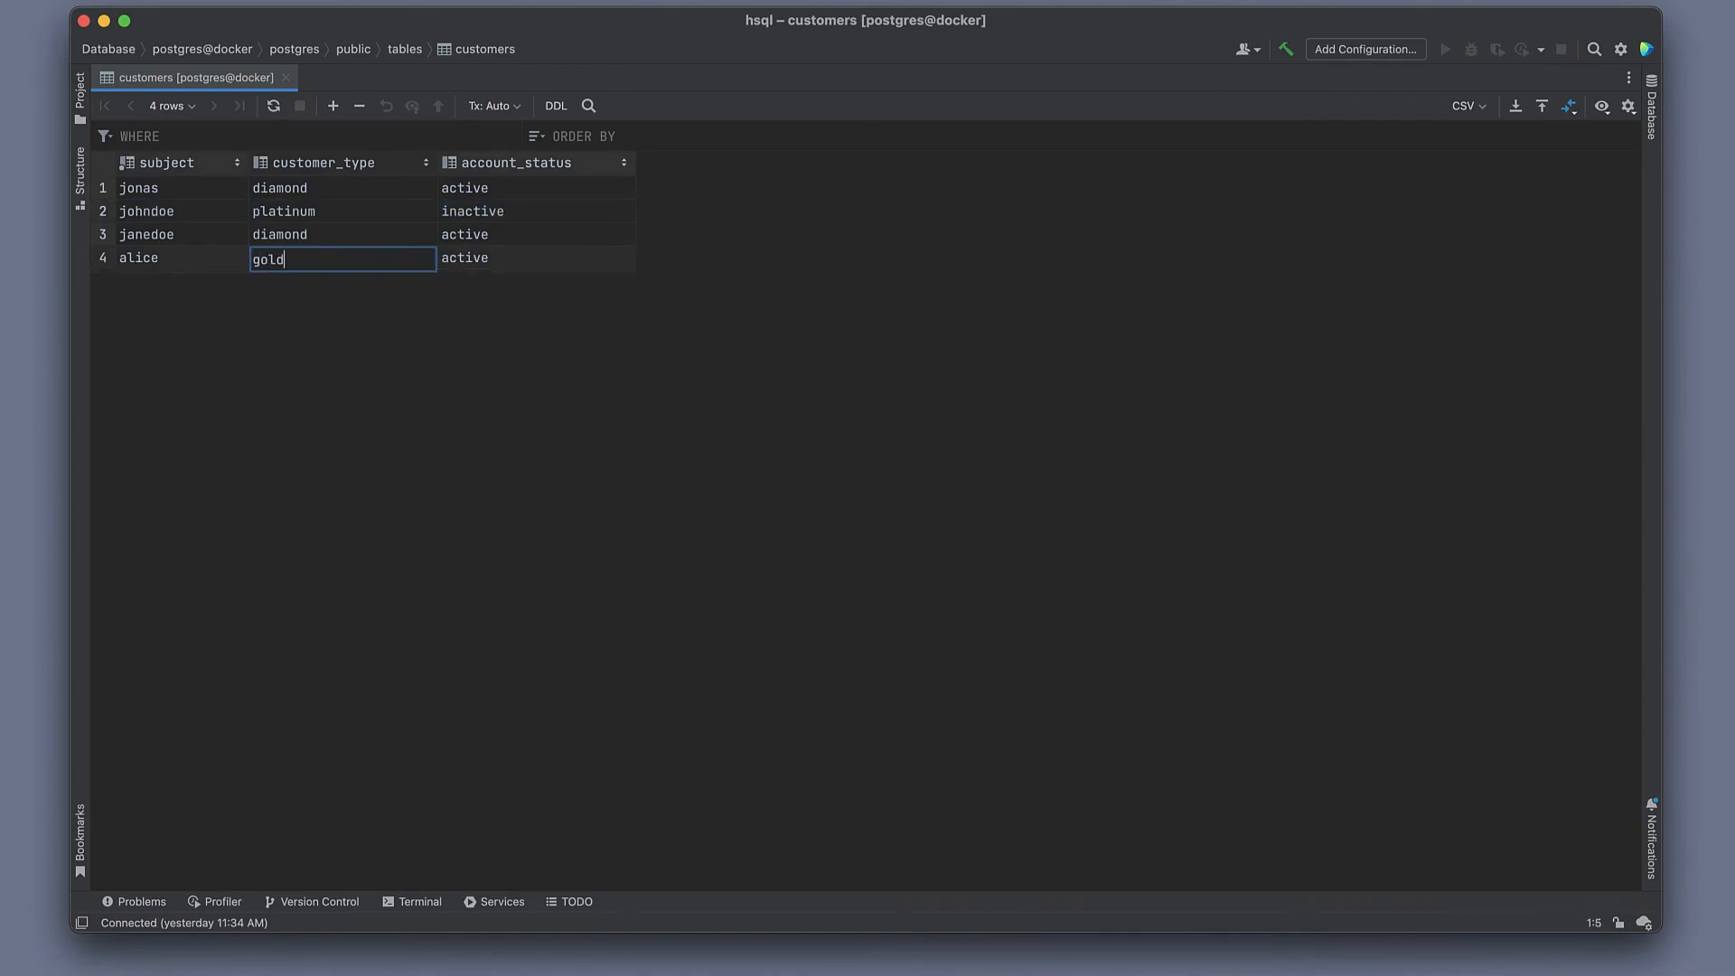
pyautogui.press('Return')
pyautogui.click(439, 106)
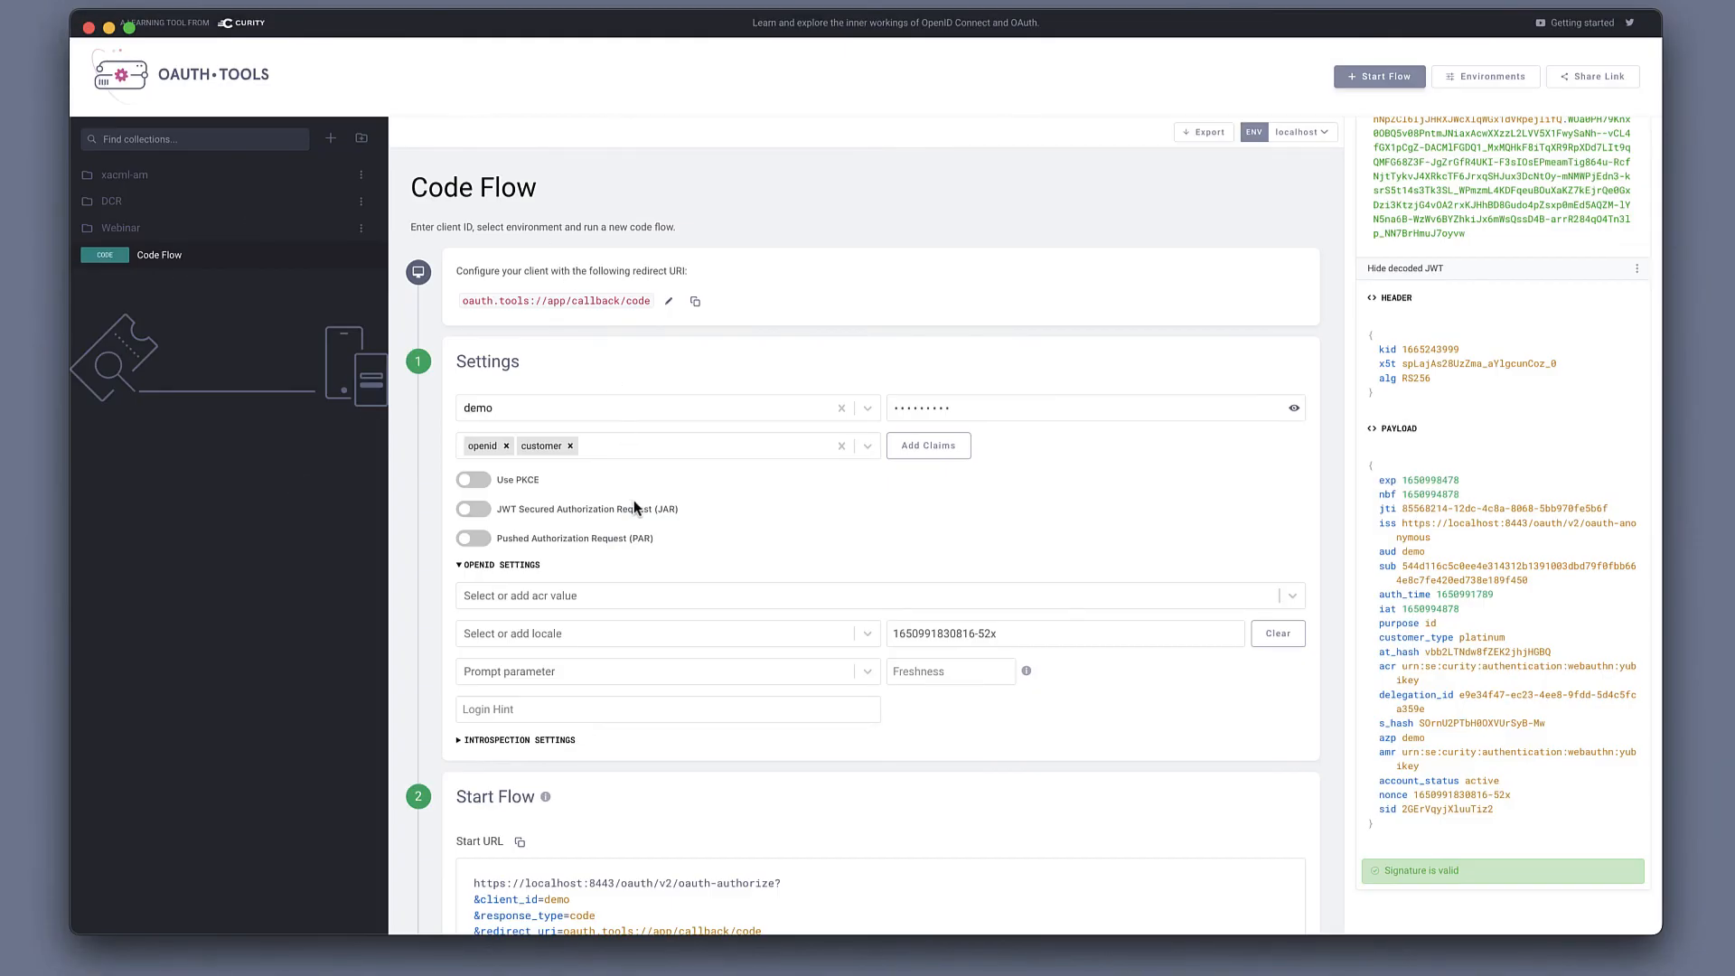
# Step: Back in OAuth Tools, rerun the code flow and examine the customer_type and account_status claims in the new ID token payload
pyautogui.scroll(-3, 632, 503)
pyautogui.scroll(-2, 633, 501)
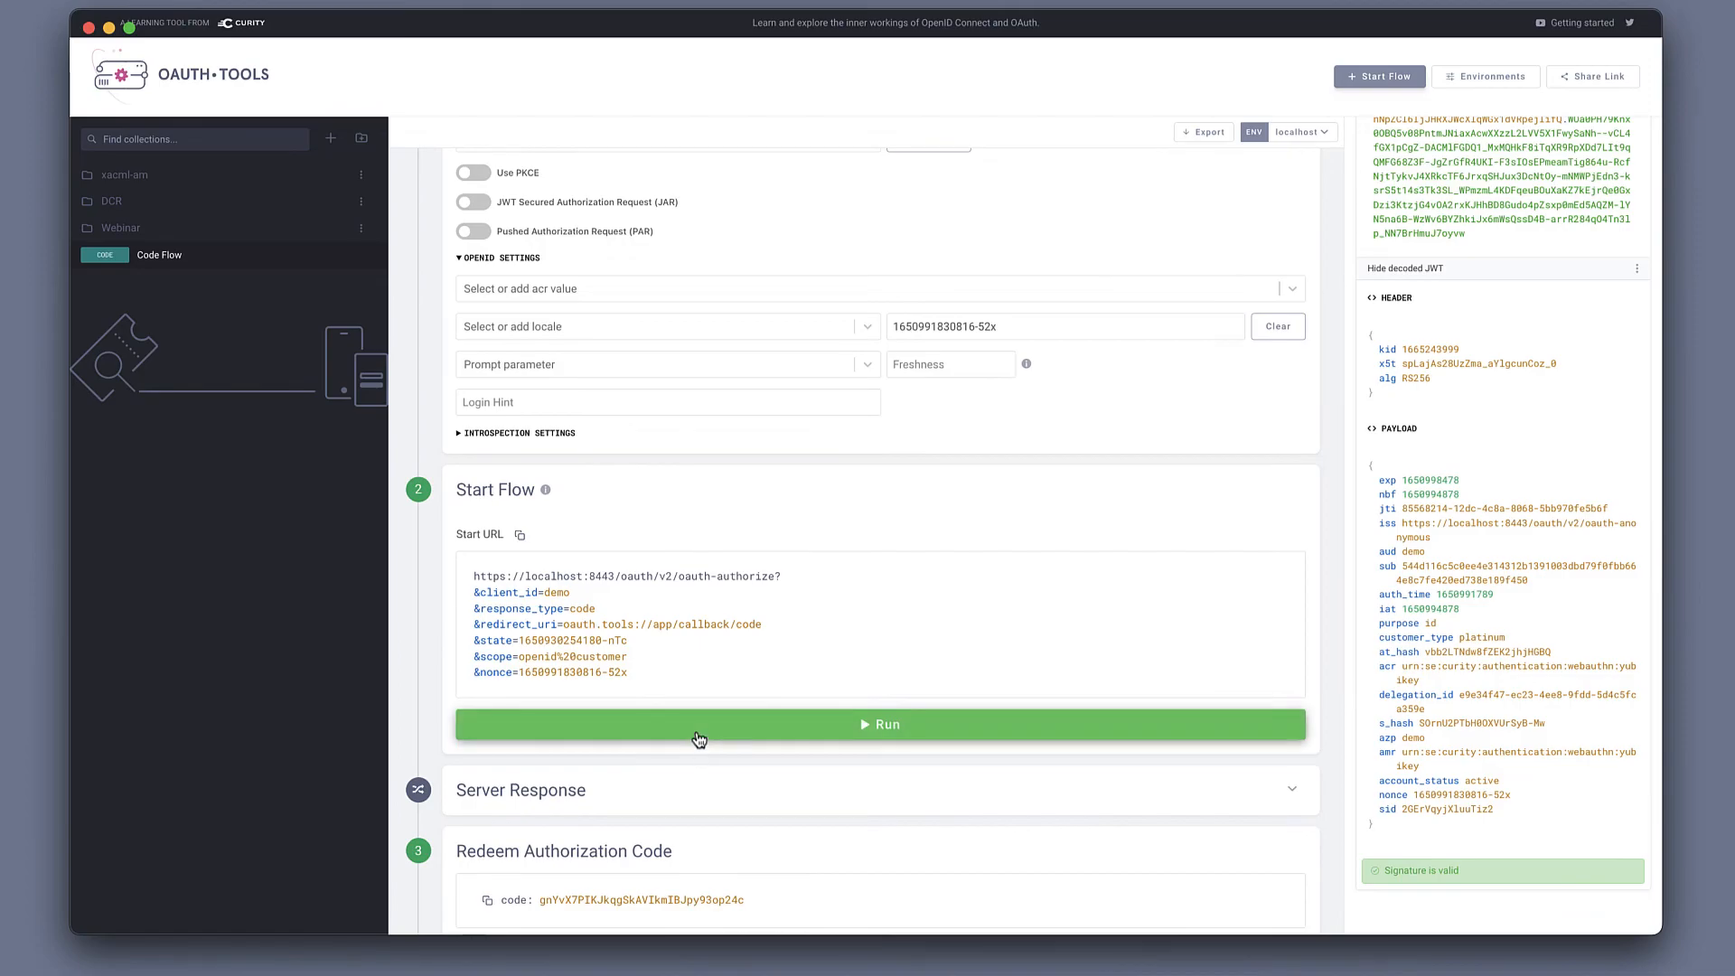
pyautogui.click(696, 732)
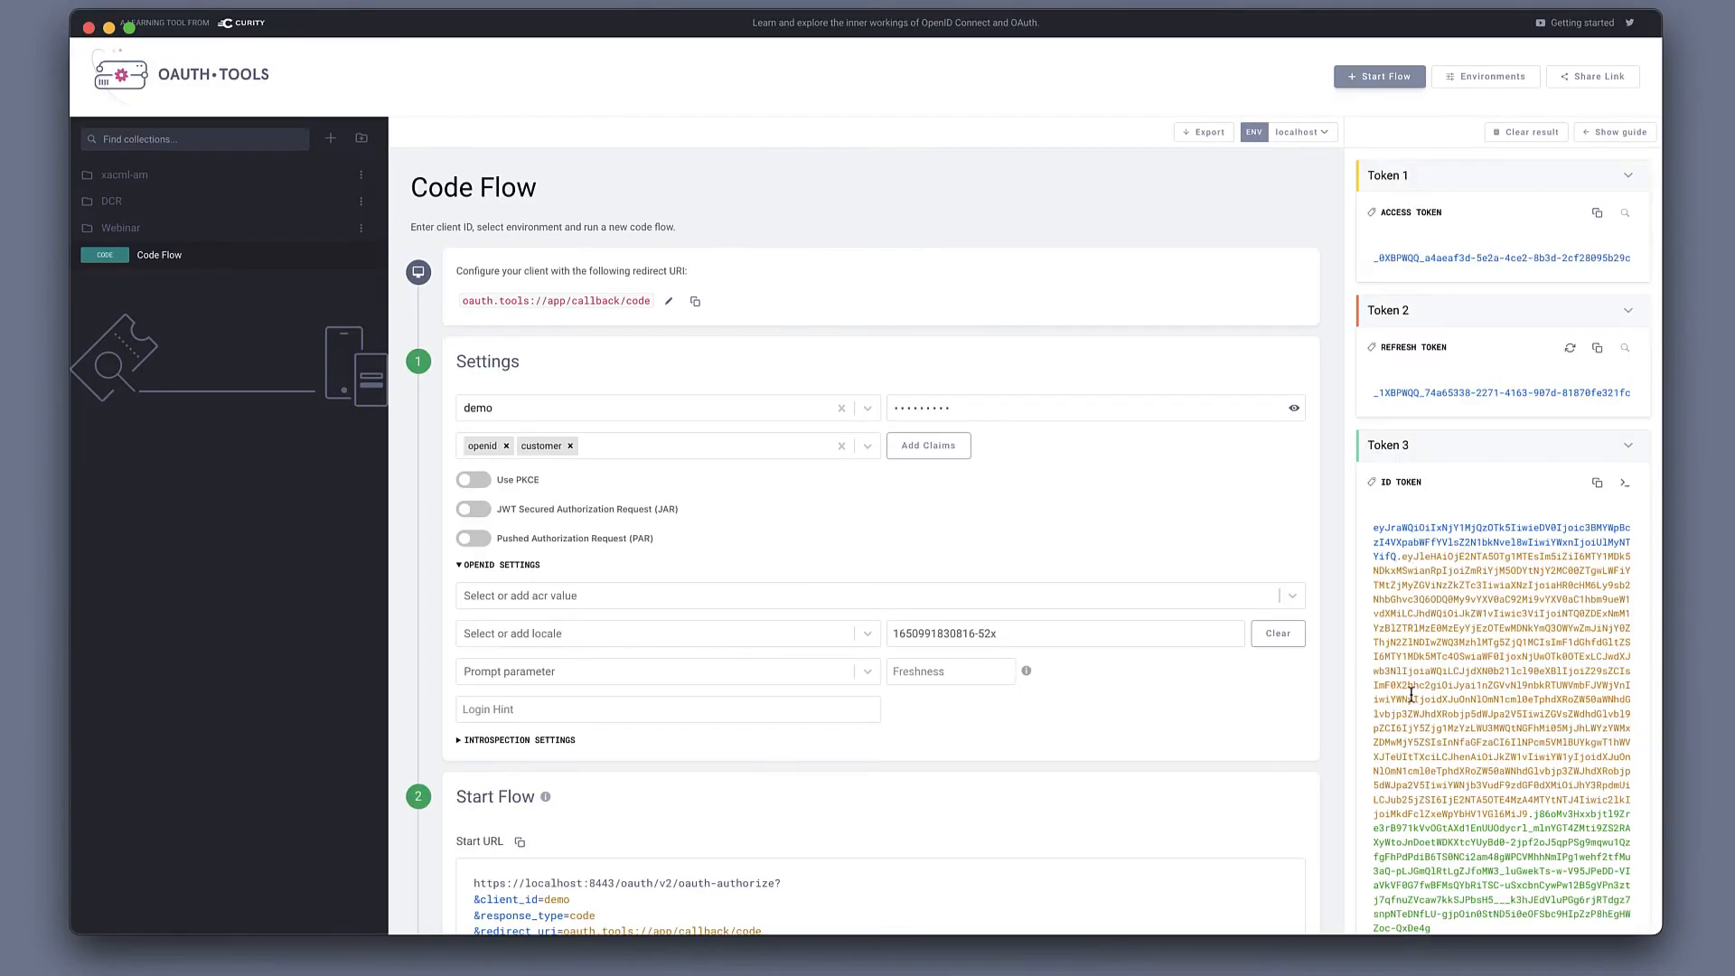
pyautogui.scroll(-5, 1447, 727)
pyautogui.scroll(-2, 1446, 728)
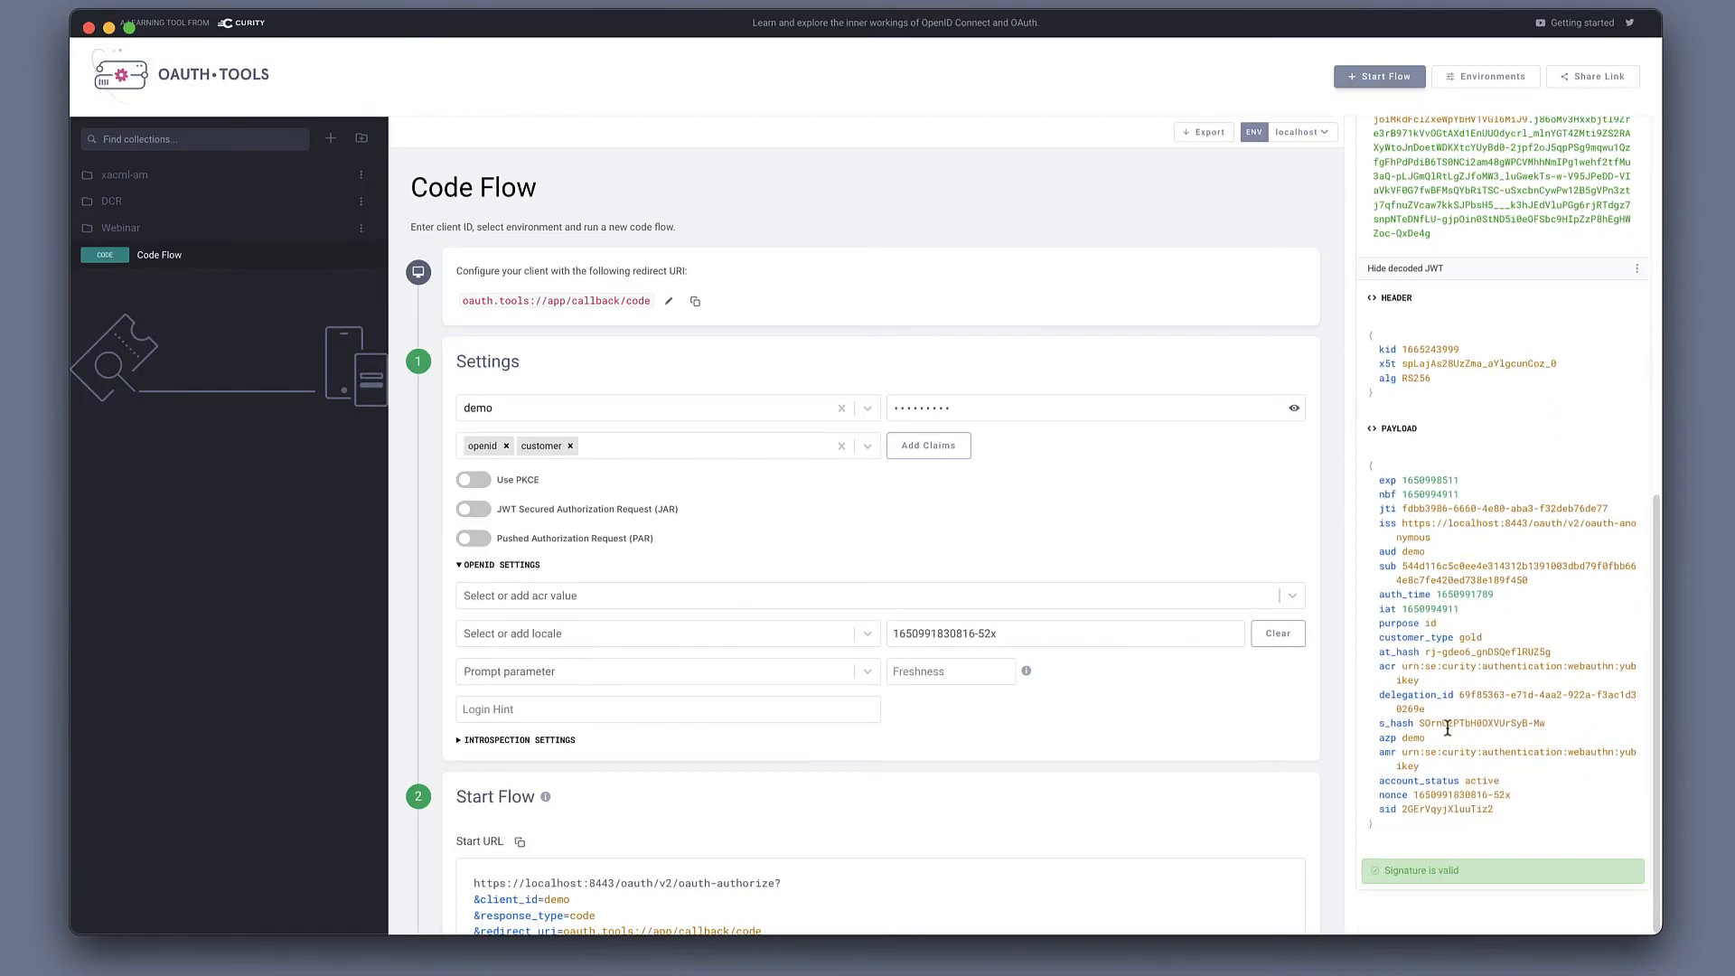